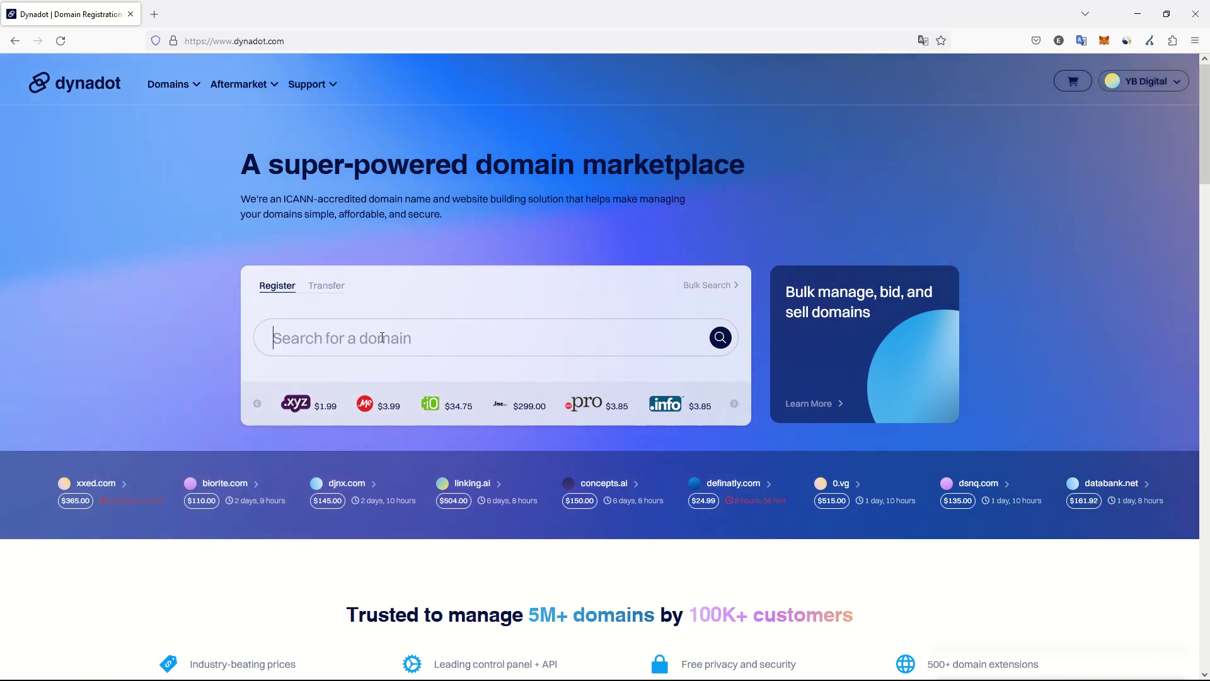
Search Dynadot for 'scaffolding' domains, showing taken names and available ones like scaffolding.agency at $7.85
left_click(187, 84)
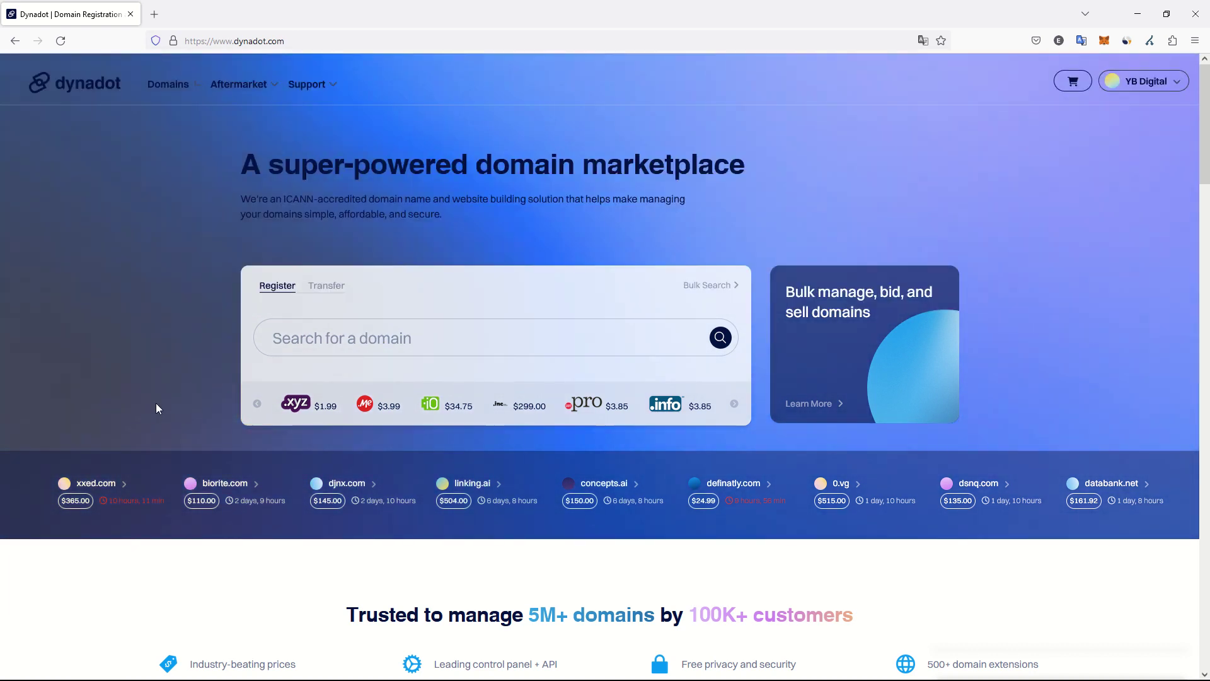
type("s")
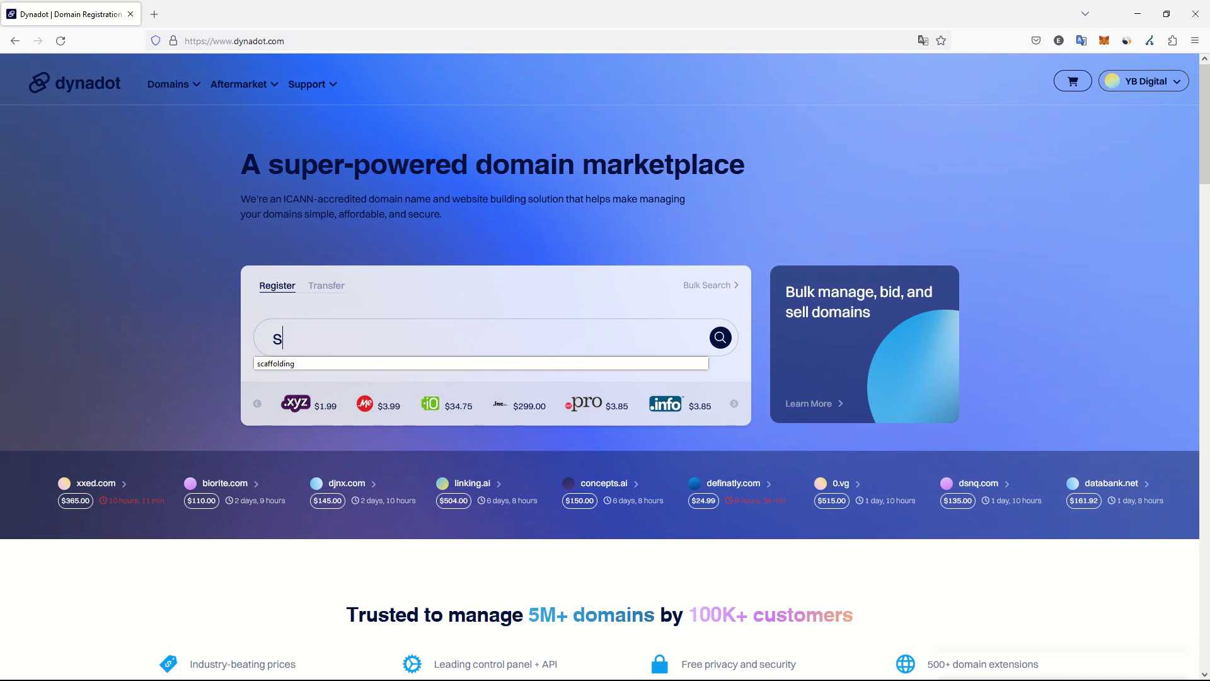
type("caff")
left_click(479, 364)
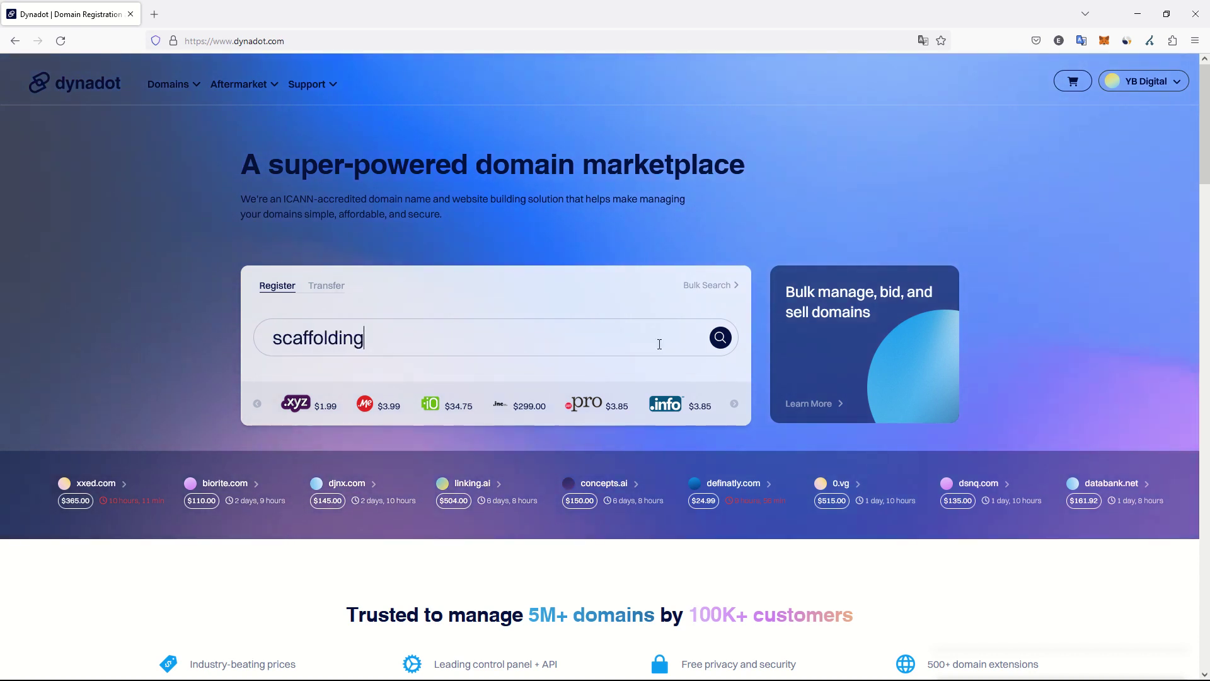
left_click(730, 343)
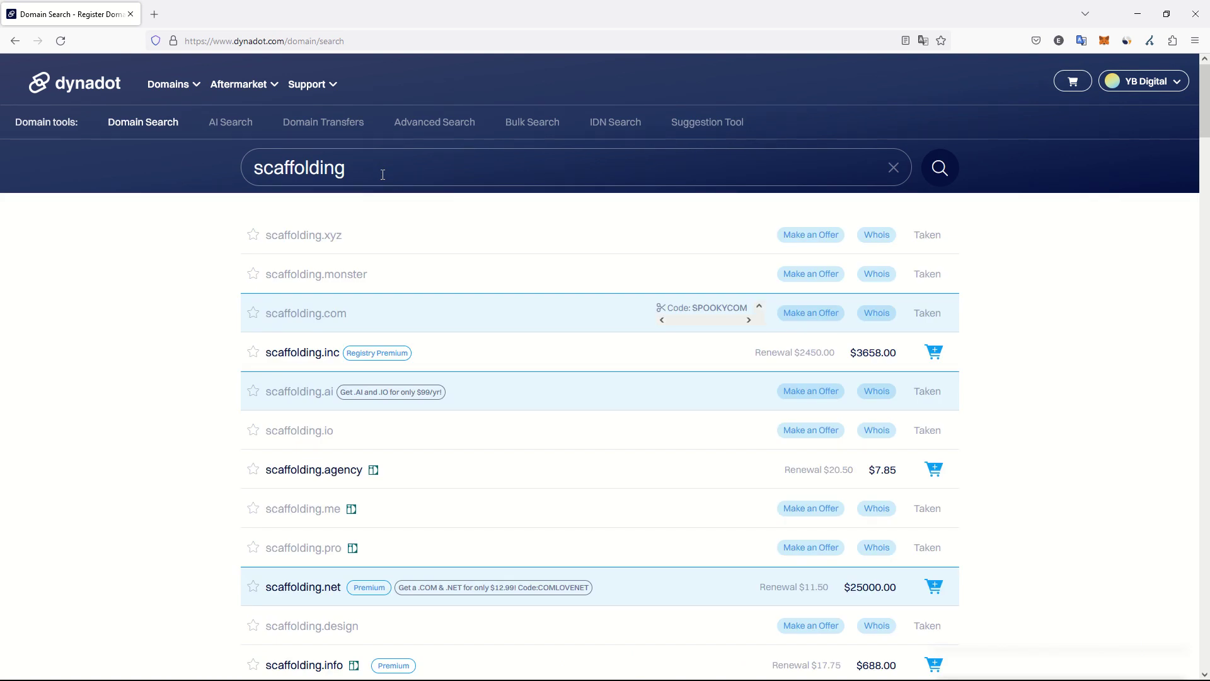
left_click_drag(382, 172, 215, 184)
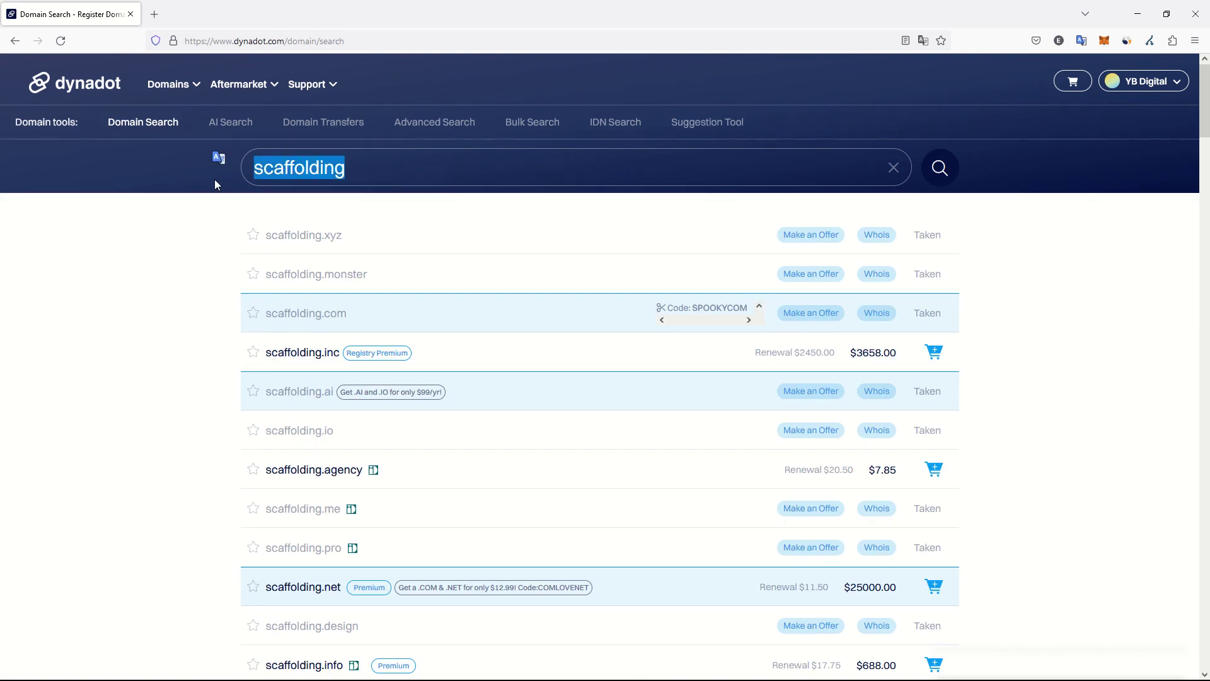
Run Dynadot's AI Search for 'scaffolding' to generate domain name ideas
left_click(242, 123)
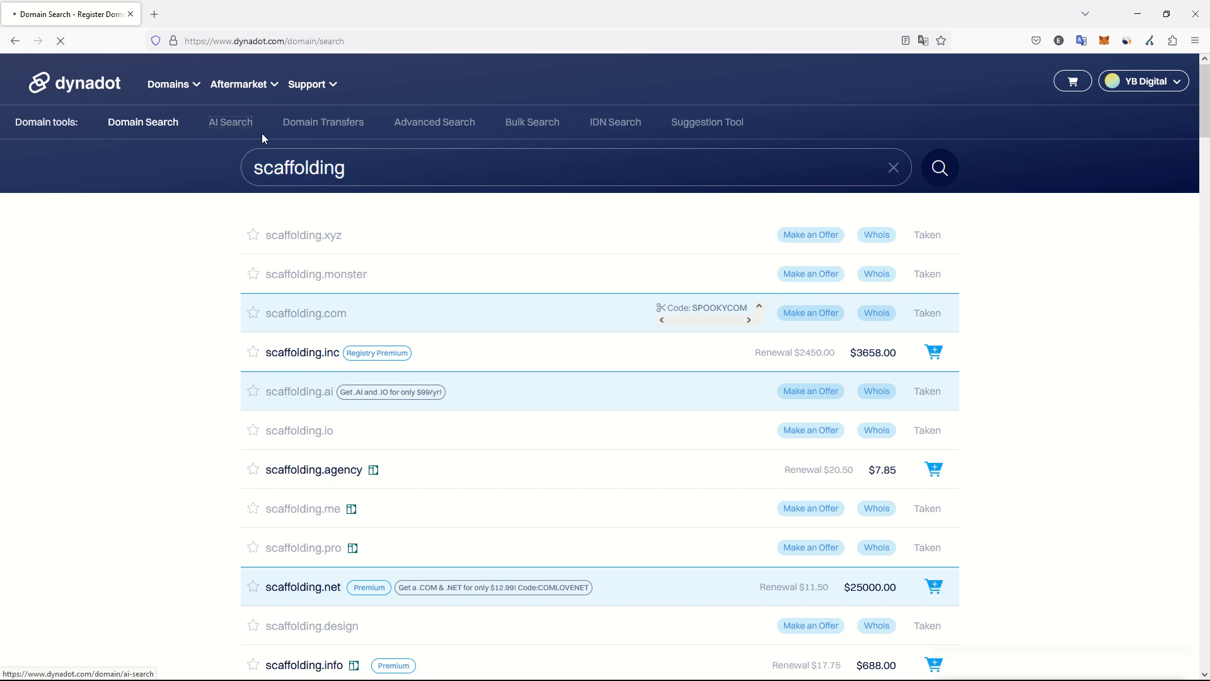
type("scaffolding")
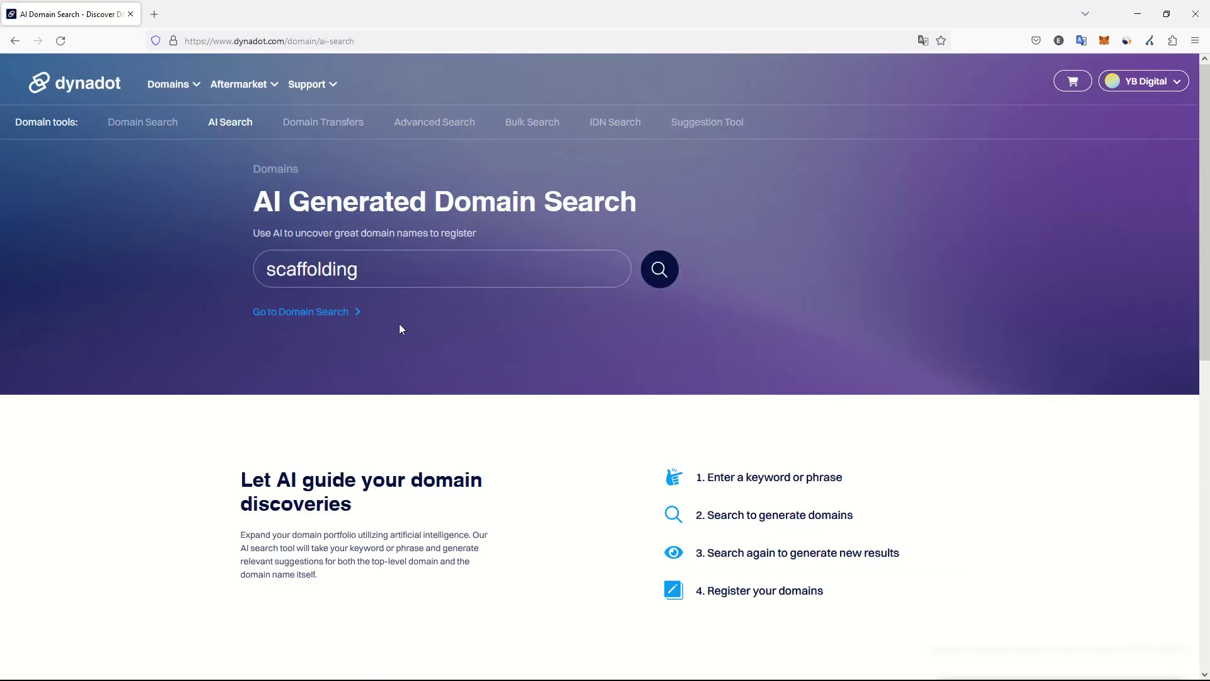
left_click(659, 277)
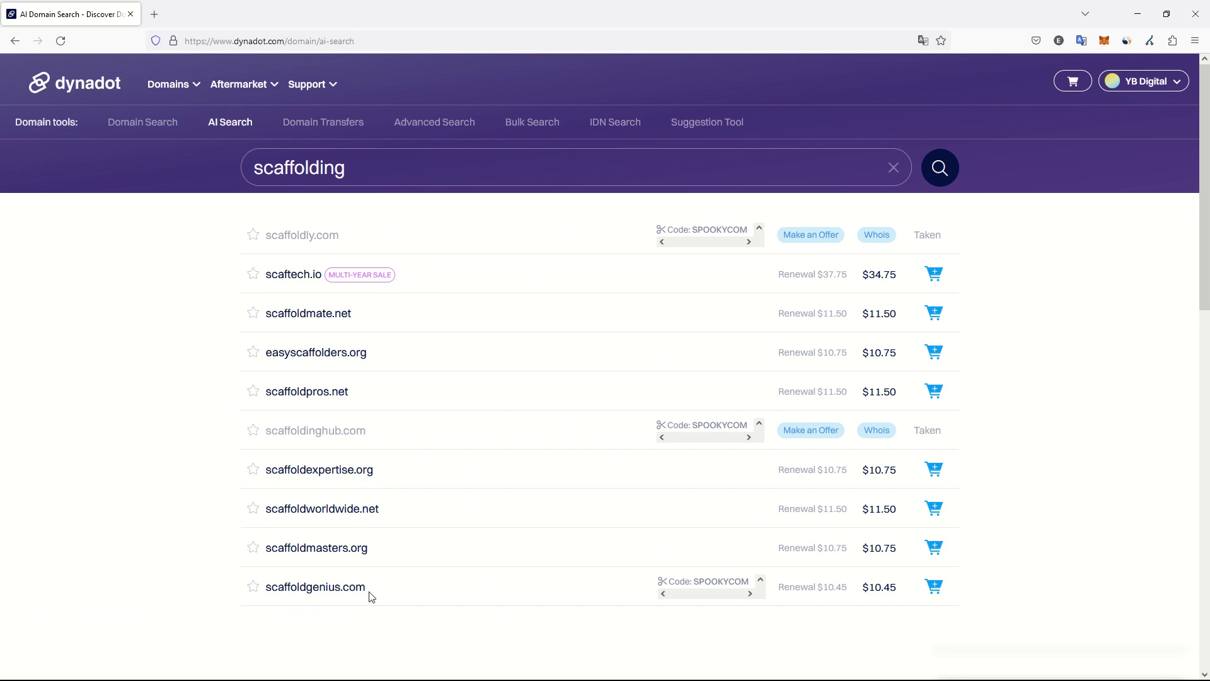
Regenerate several rounds of AI suggestions, such as buildingscaffolders.com and scaffoldpros.org
left_click(945, 164)
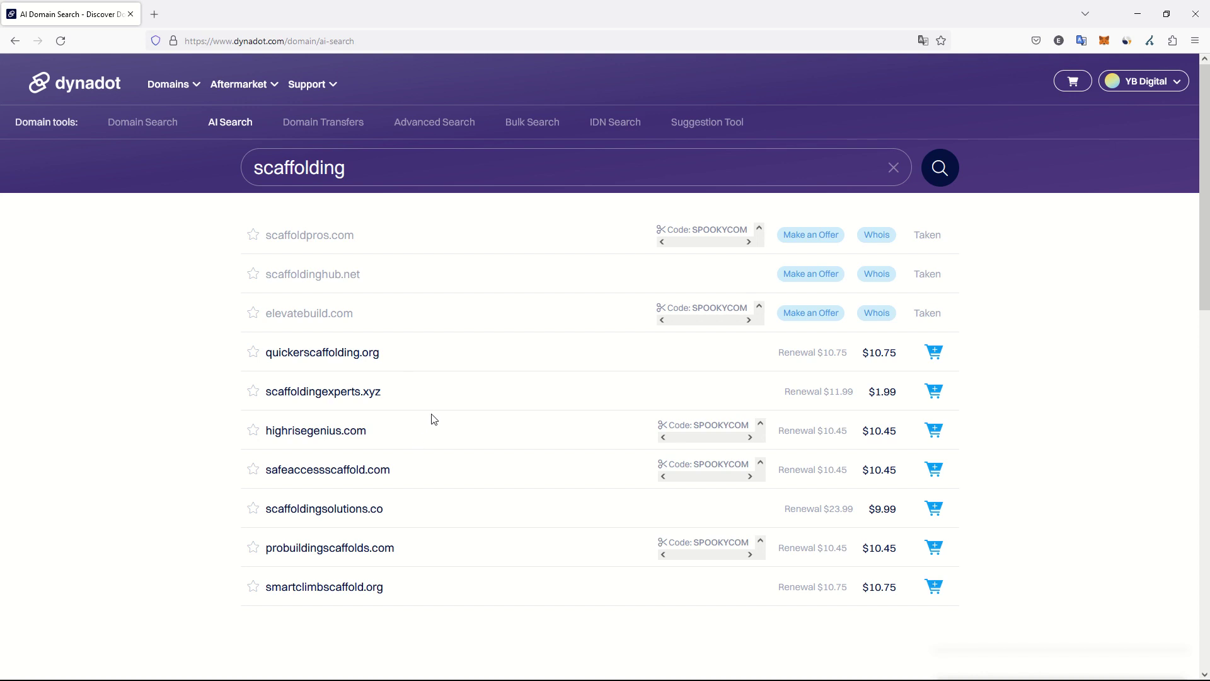
left_click(940, 165)
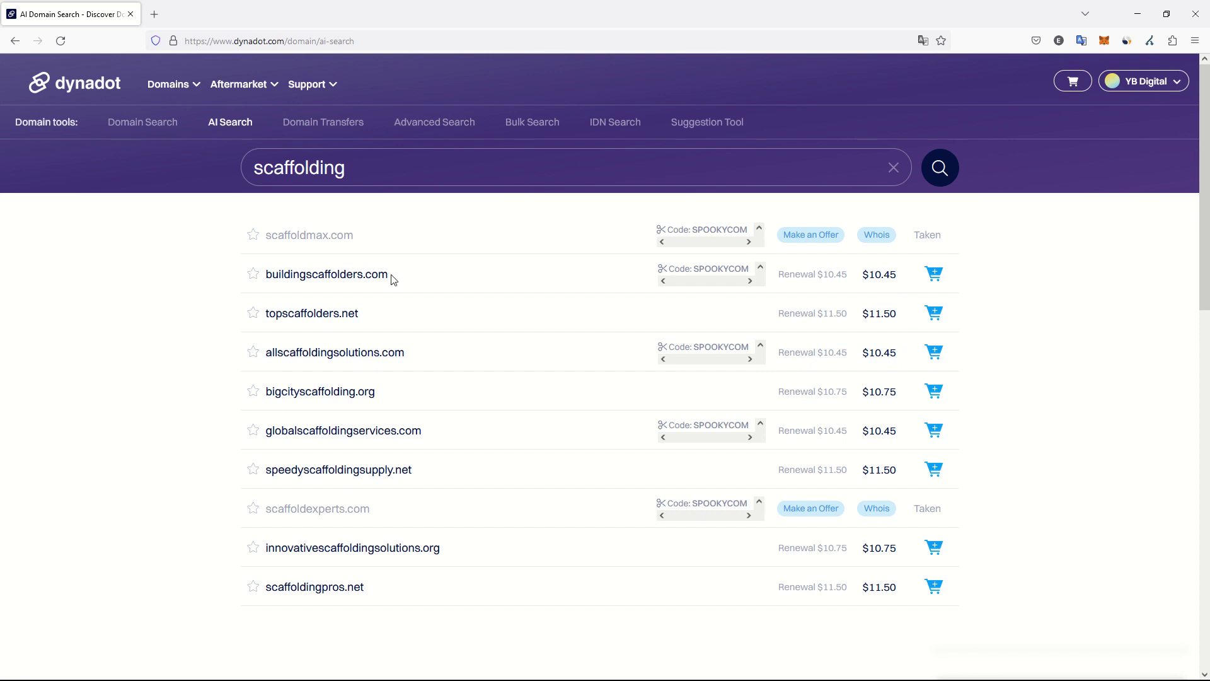
left_click_drag(278, 278, 458, 277)
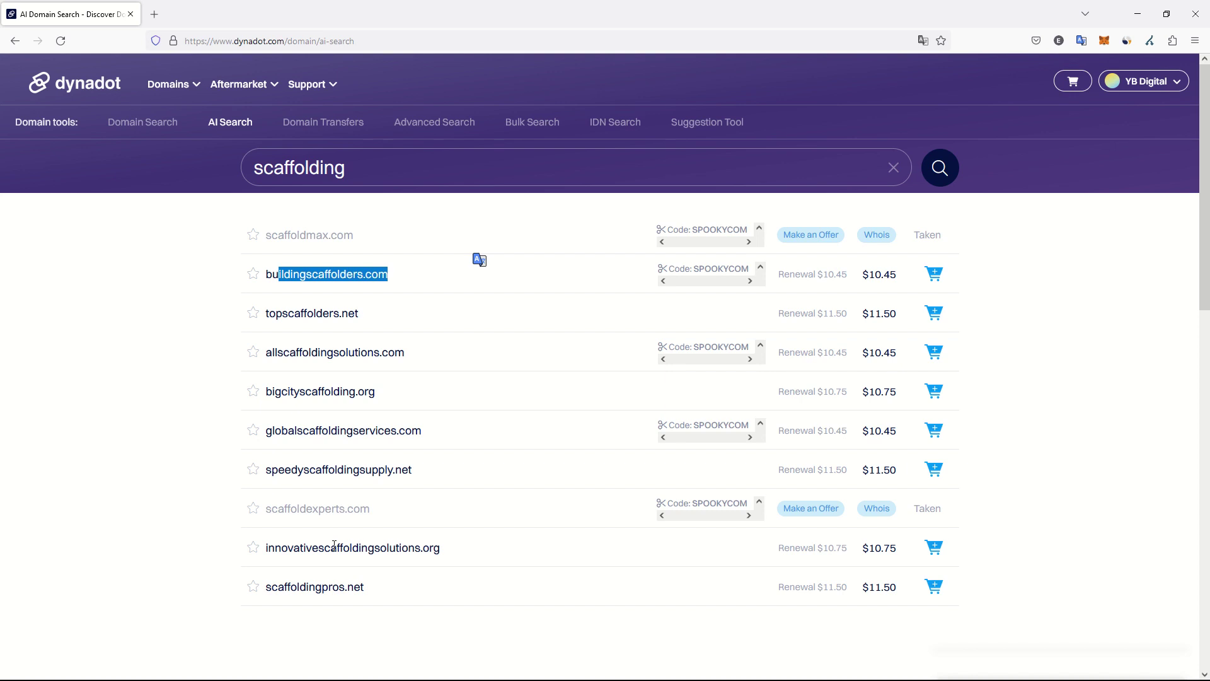
left_click(938, 179)
left_click(397, 171)
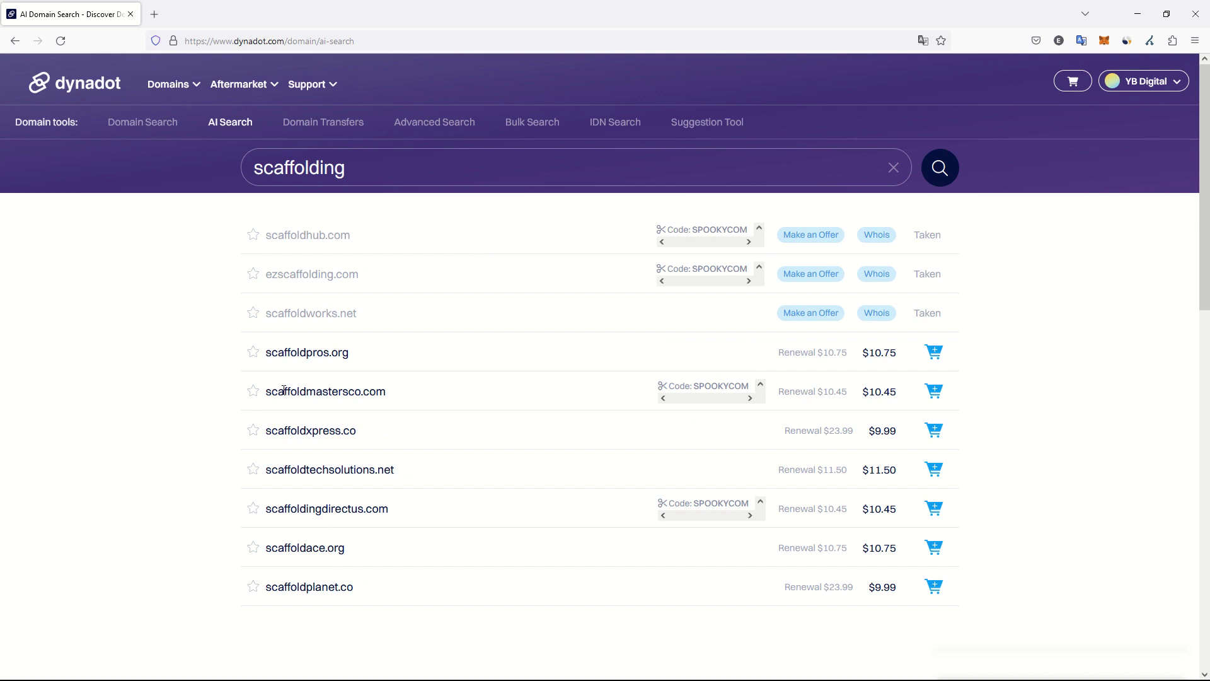
left_click_drag(268, 509, 388, 510)
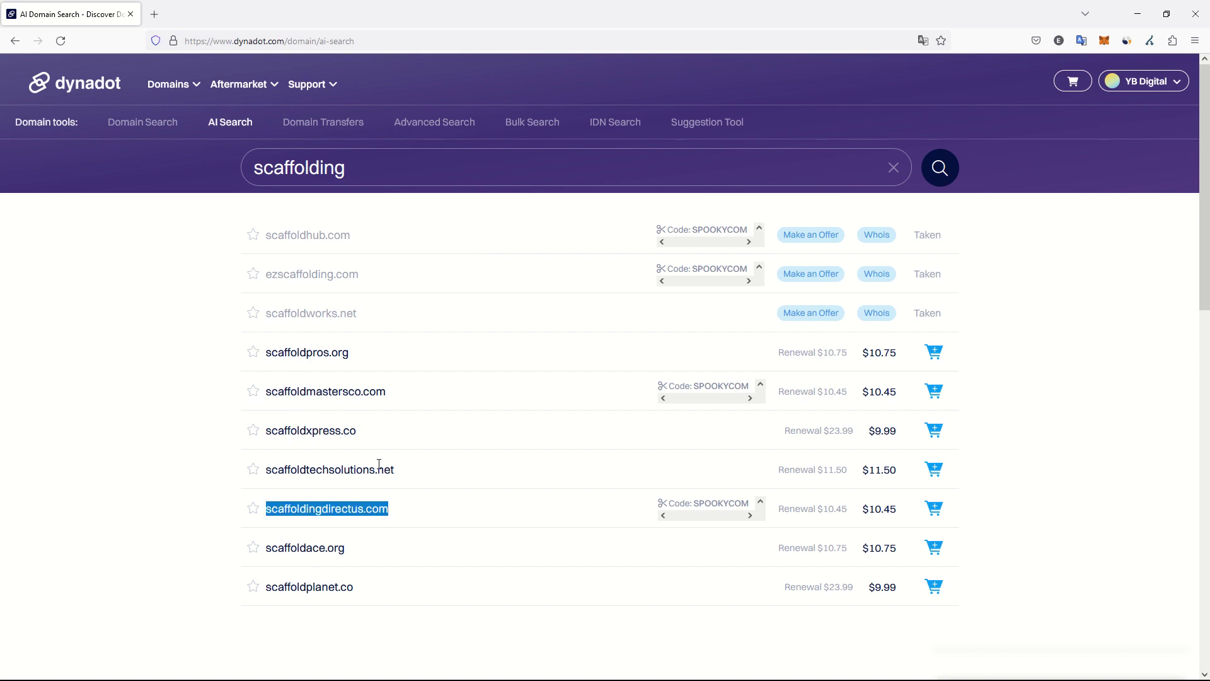
left_click(427, 165)
Extend the AI search term to 'scaffolding .com' and regenerate the .com suggestions
type(".com")
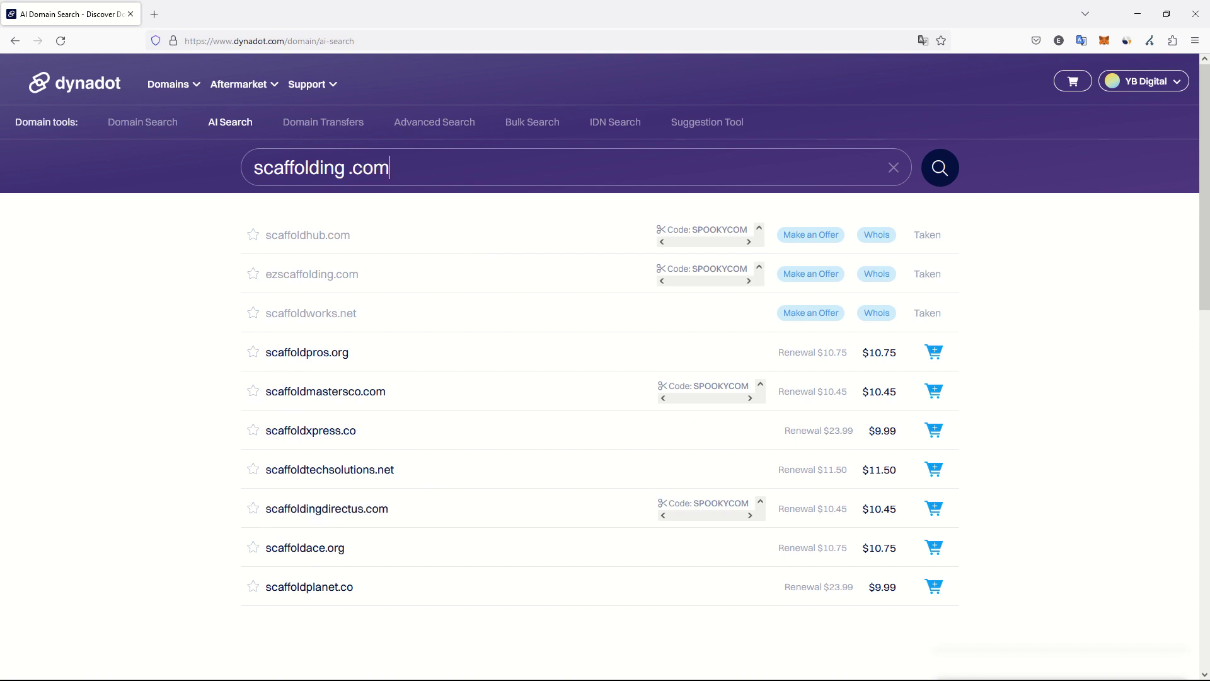
key("Return")
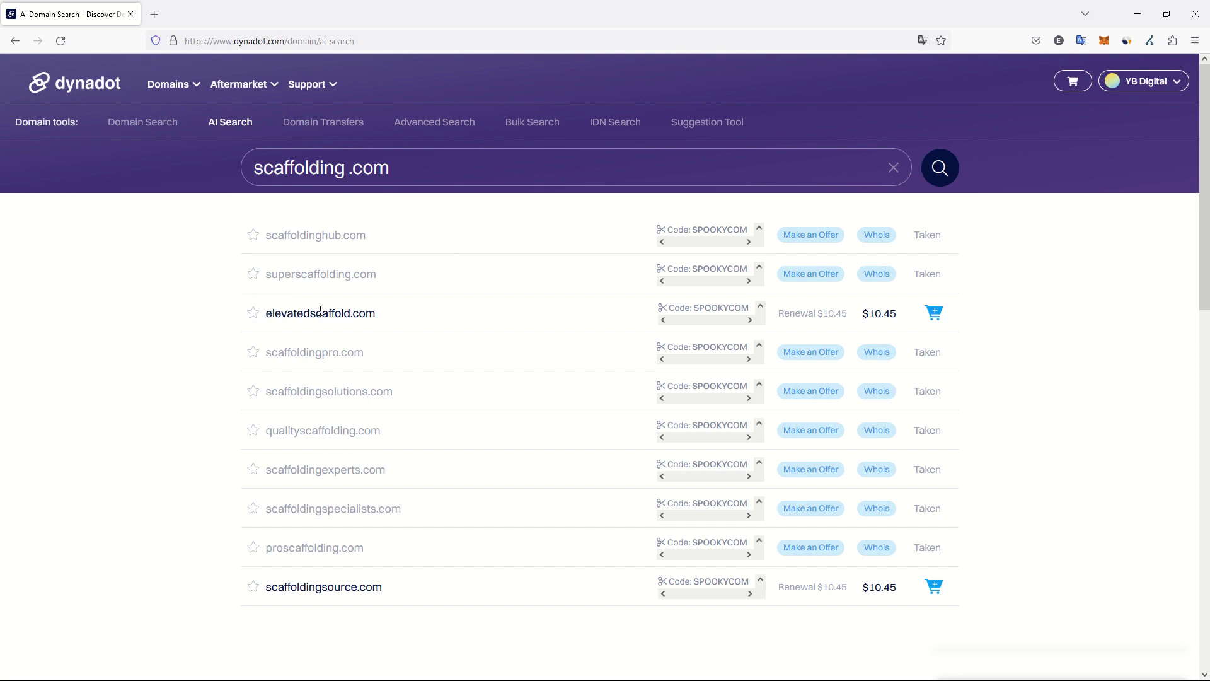
left_click_drag(424, 315, 273, 313)
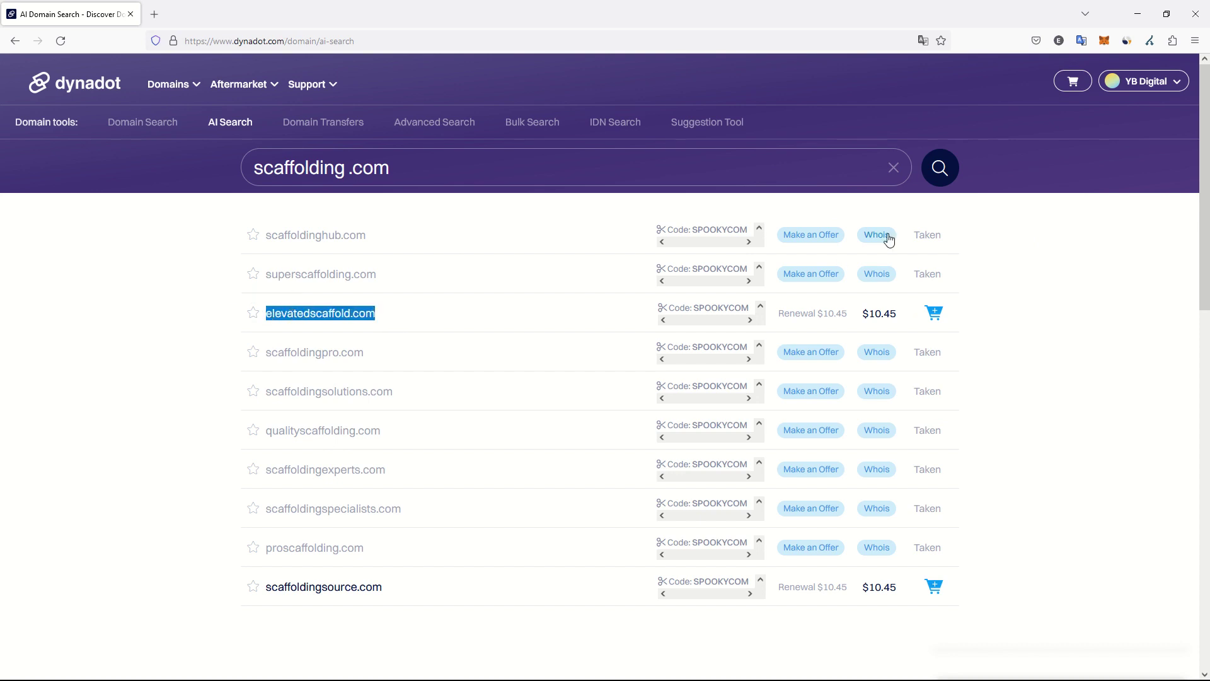
left_click(941, 176)
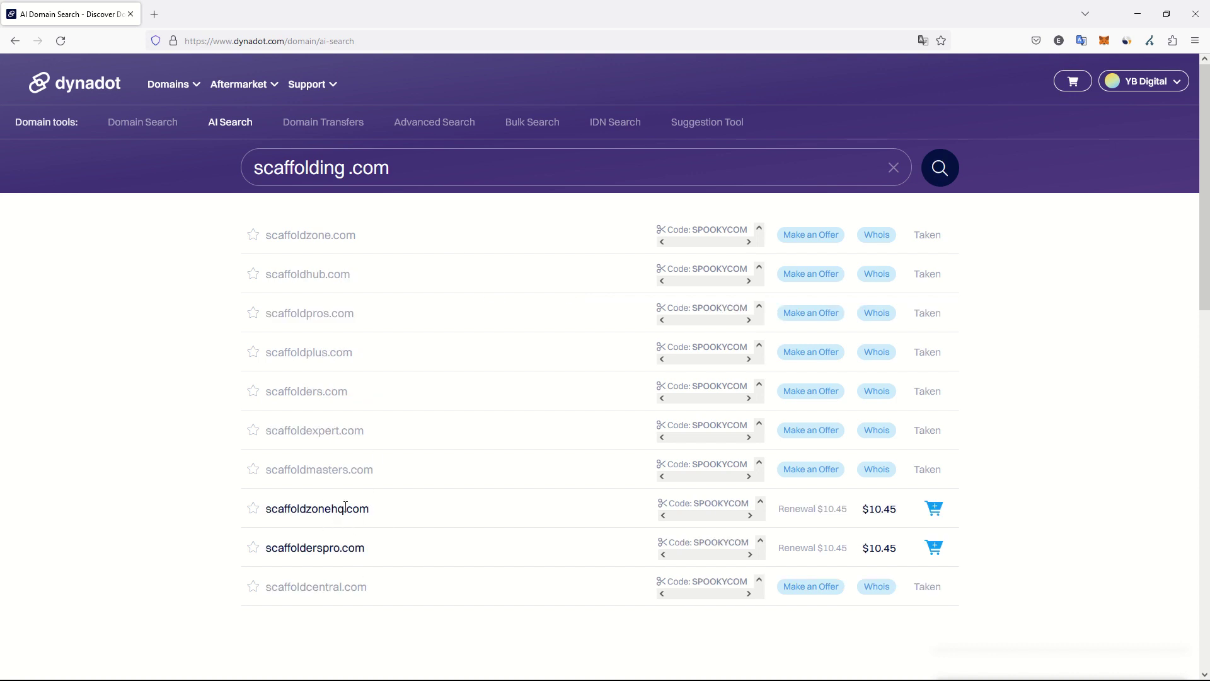
Add scaffolderspro.com to the cart as a 1-year registration at $10.45
left_click_drag(378, 553, 263, 555)
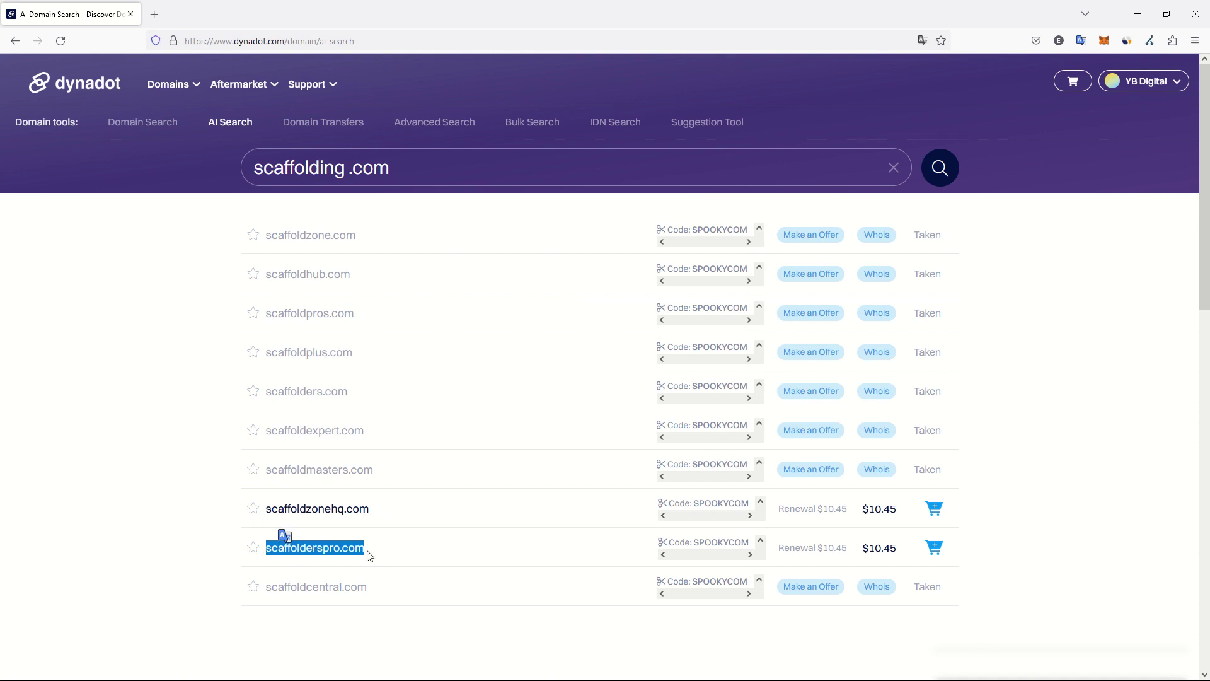
left_click(326, 552)
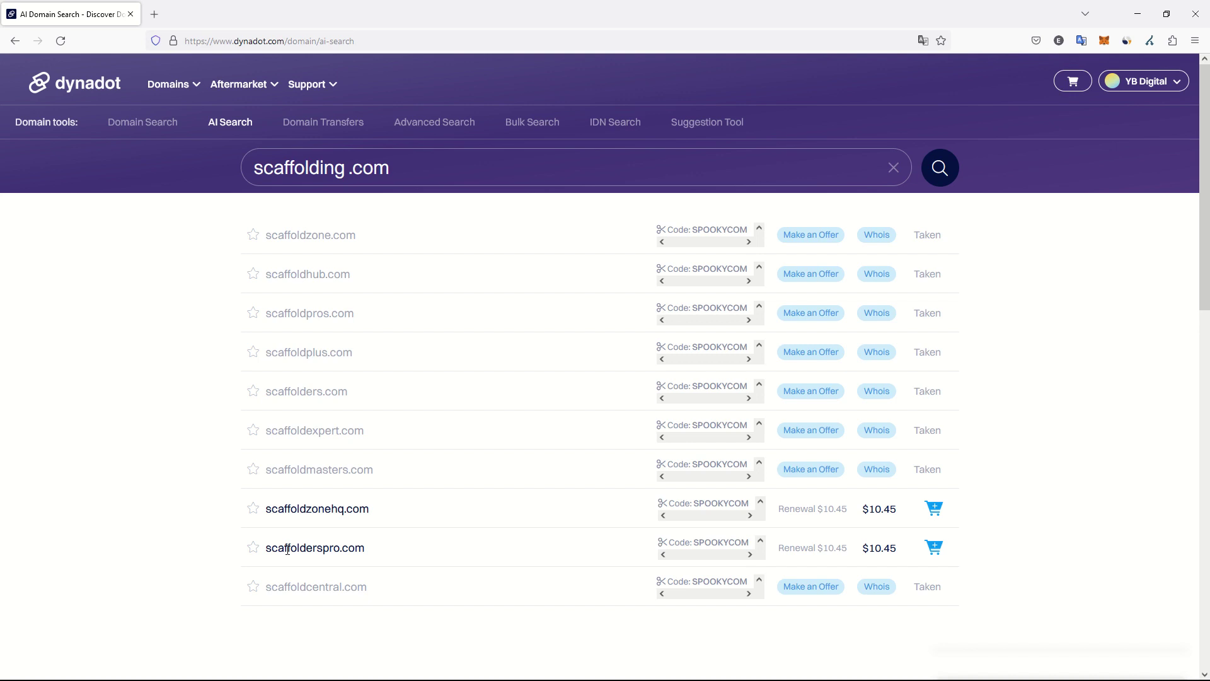
left_click(937, 555)
Open the cart and change scaffolderspro.com to a 3-year registration totaling $31.35
left_click(966, 210)
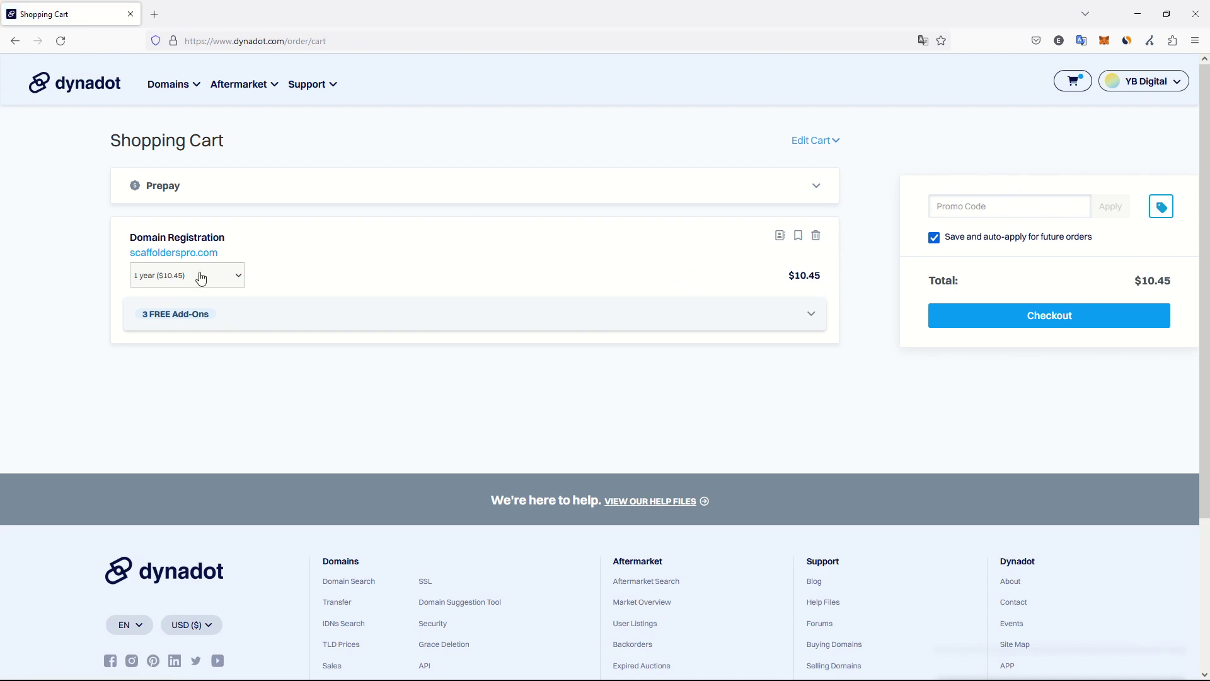
left_click(200, 278)
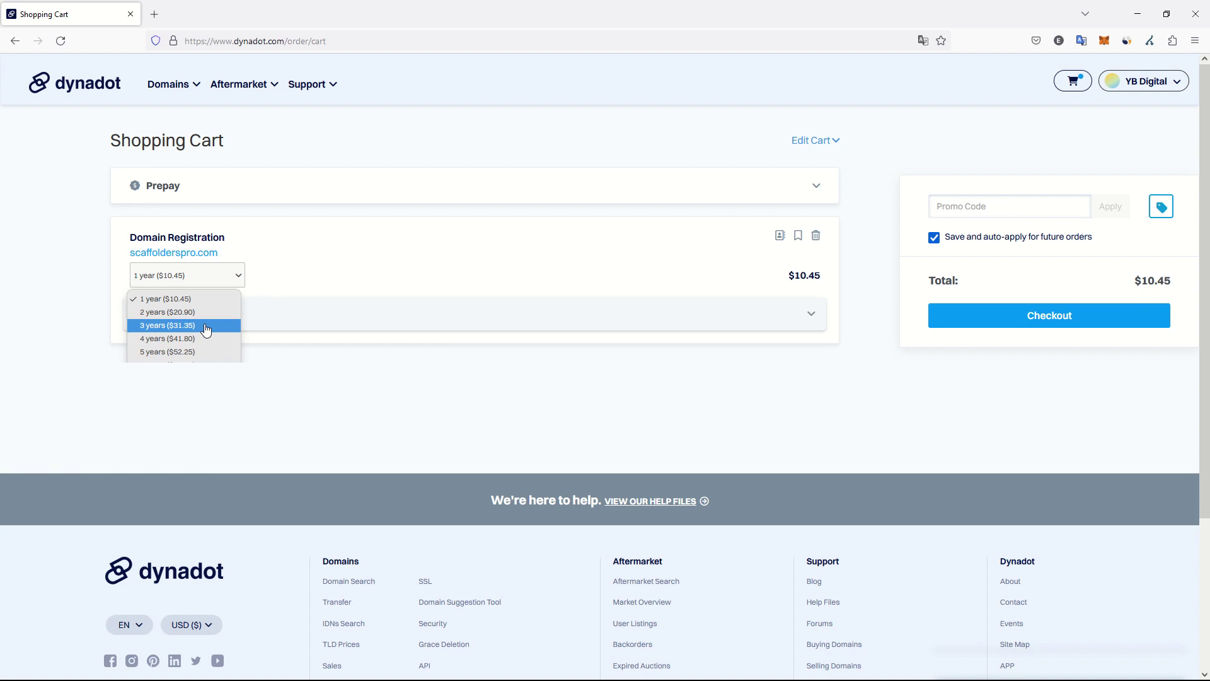
left_click(206, 326)
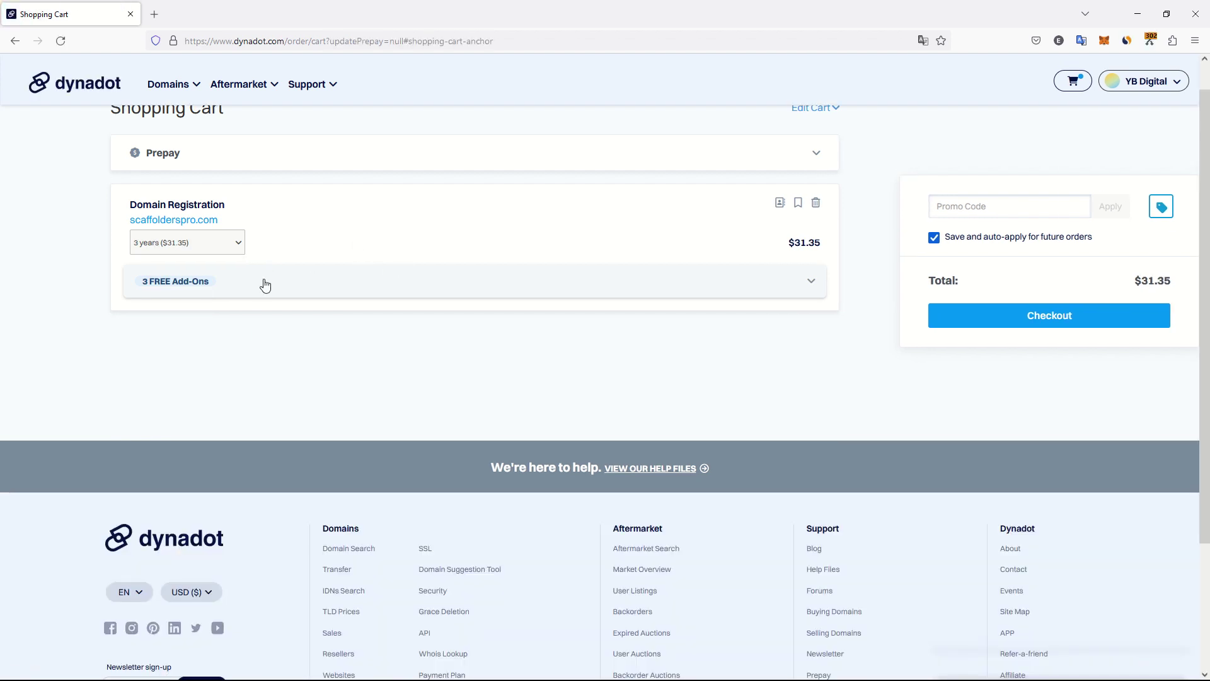
Review the three free add-ons and try pasting a promo code, then undo it
left_click(253, 274)
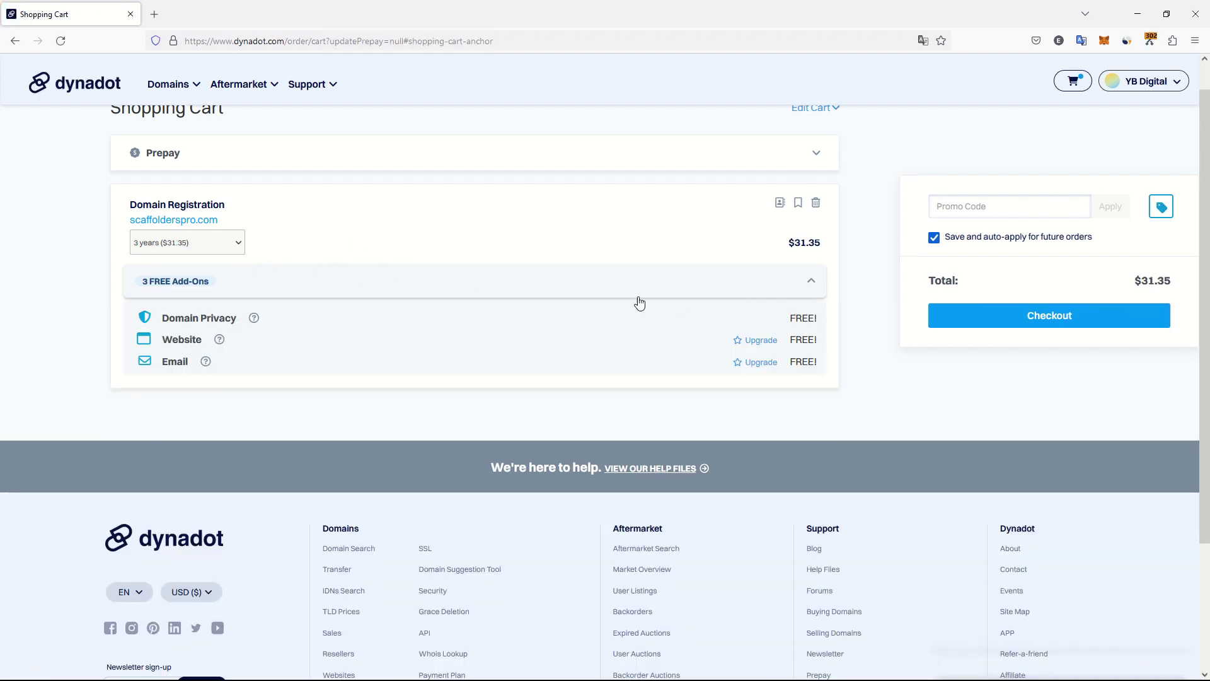
left_click(593, 291)
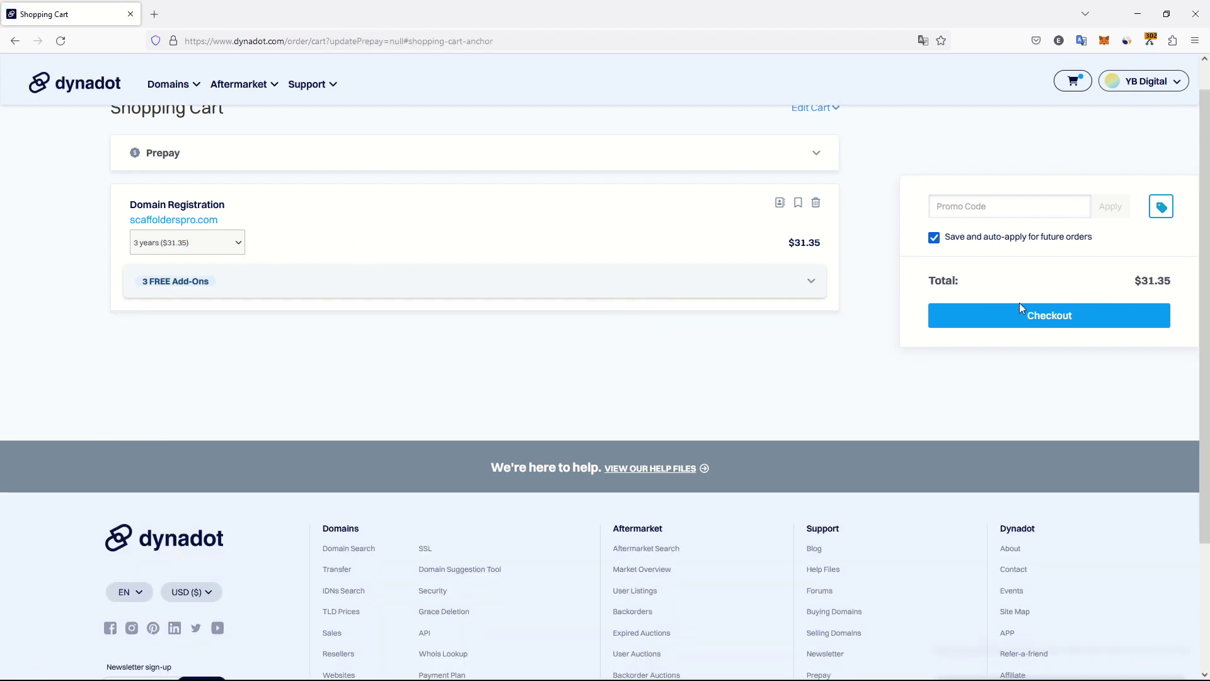
left_click(1000, 206)
key("ctrl+v")
key("ctrl+z")
Duplicate the cart tab and search for 'scaffolding' domains in the new tab
right_click(88, 22)
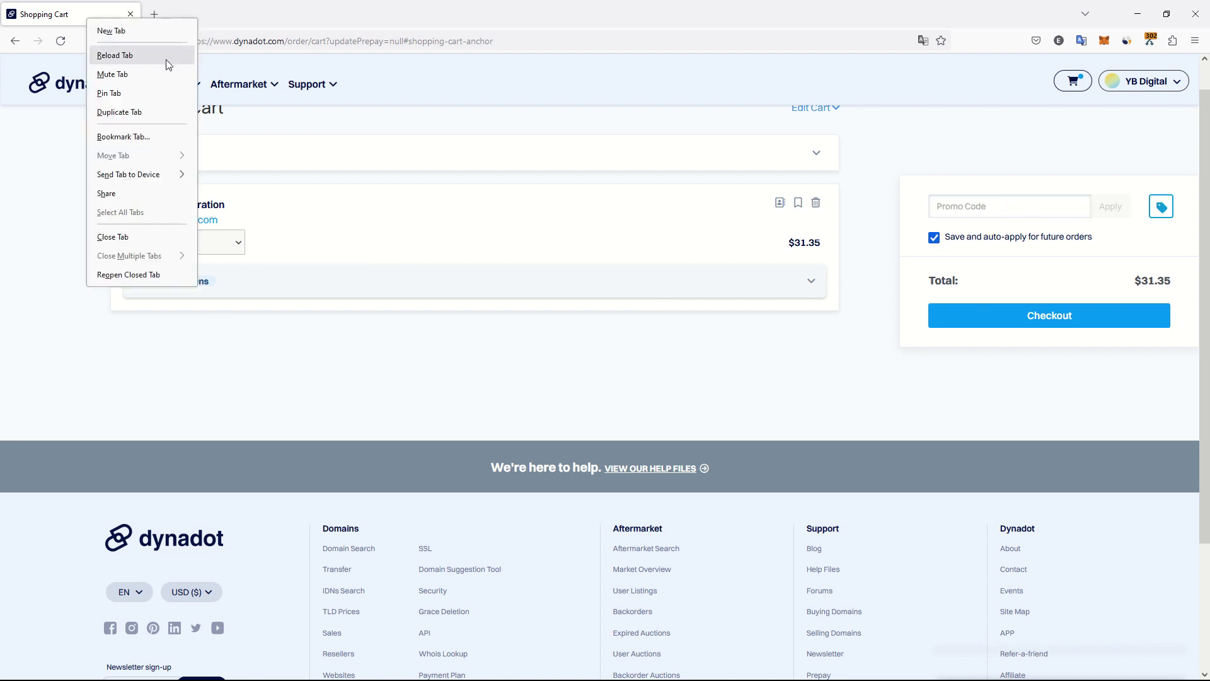
left_click(120, 111)
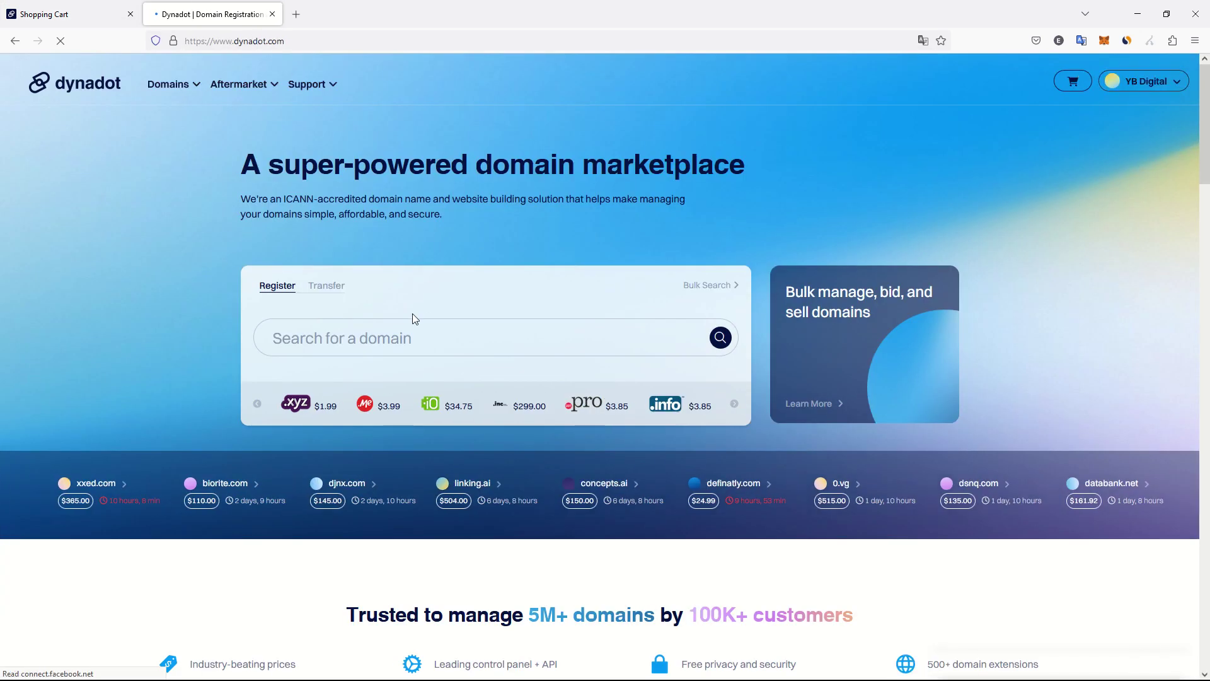
left_click(406, 322)
type("sca")
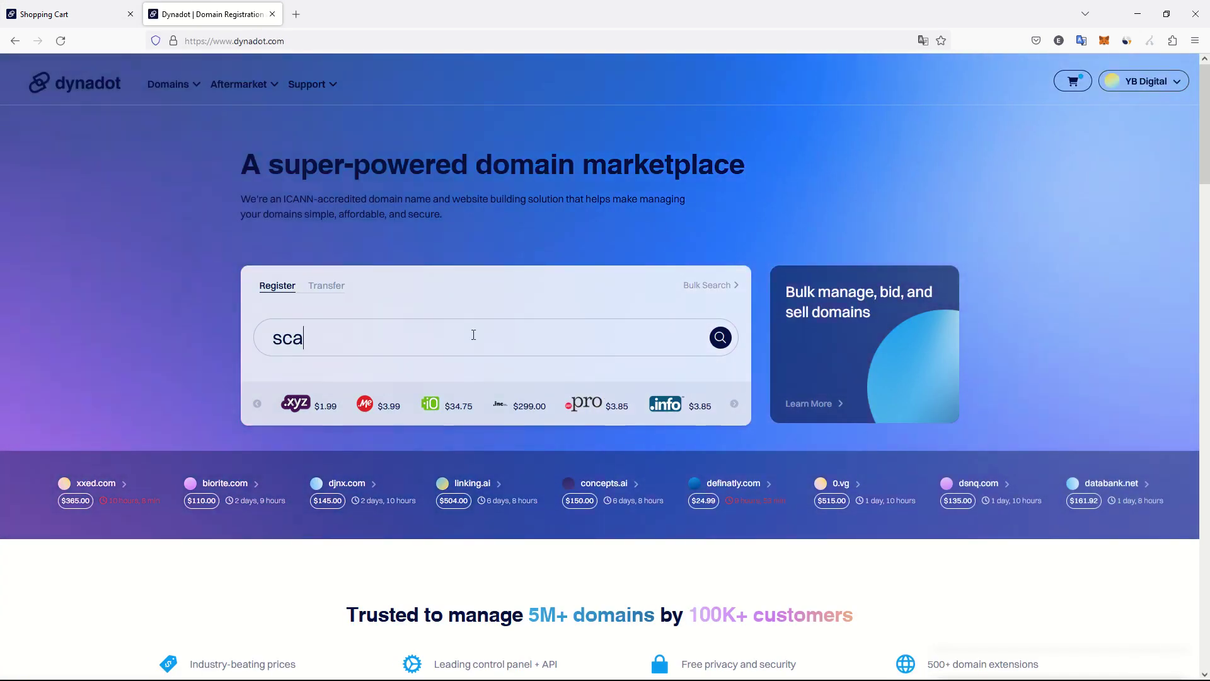
type("ffolding")
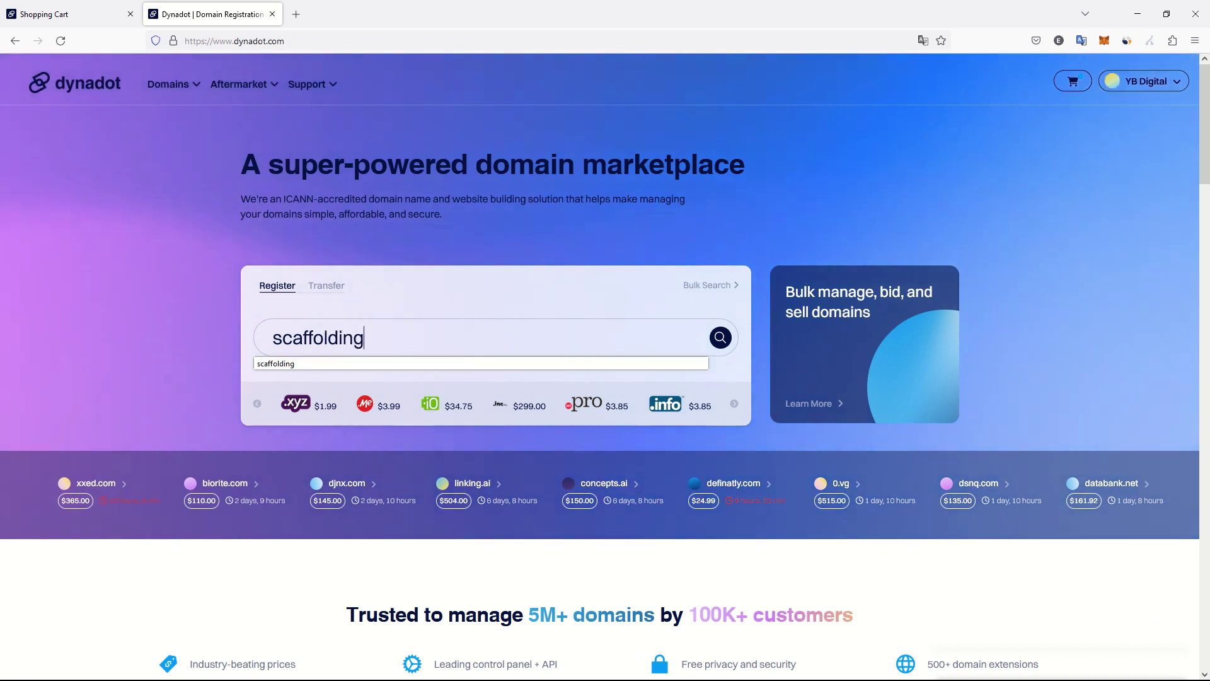
key("Return")
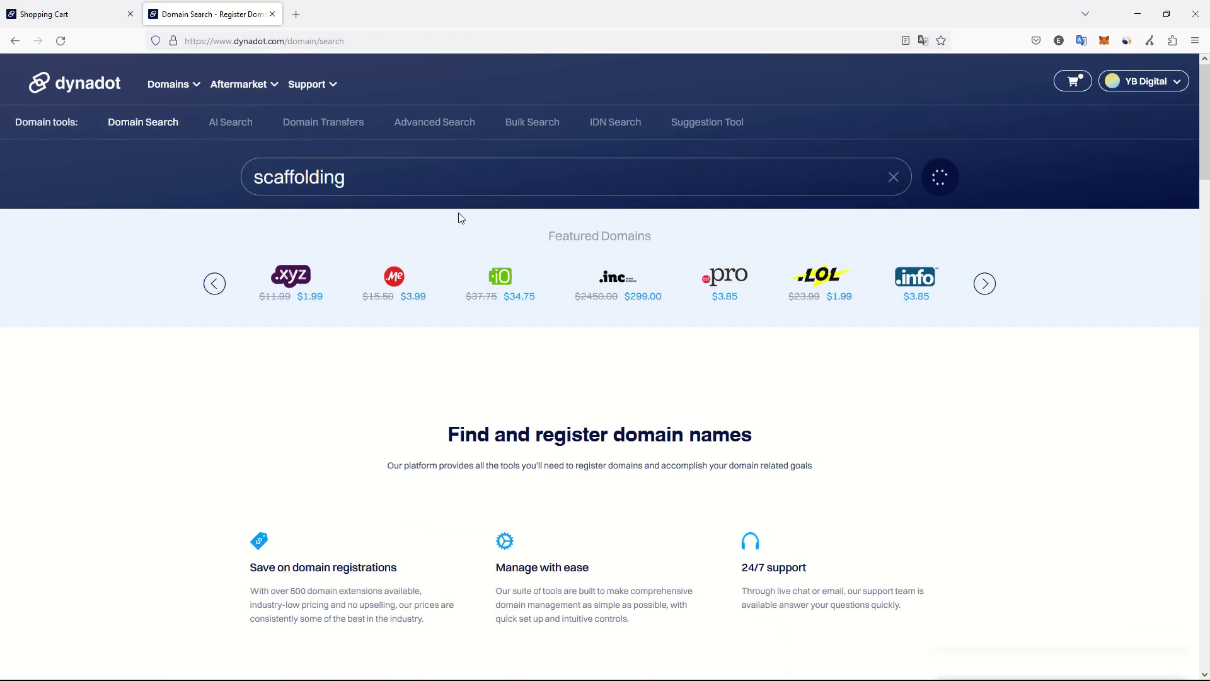
Copy the SPOOKYCOM promo code and return to the cart tab
scroll(819, 284, "up", 5)
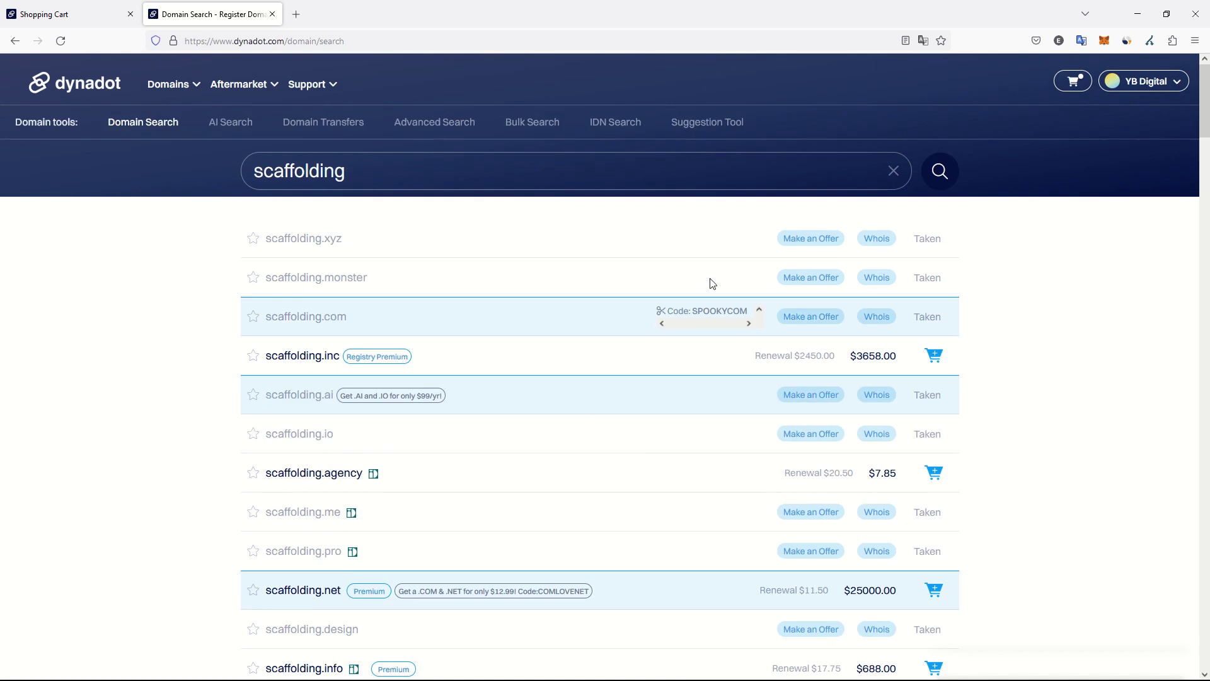
left_click(715, 312)
left_click(25, 17)
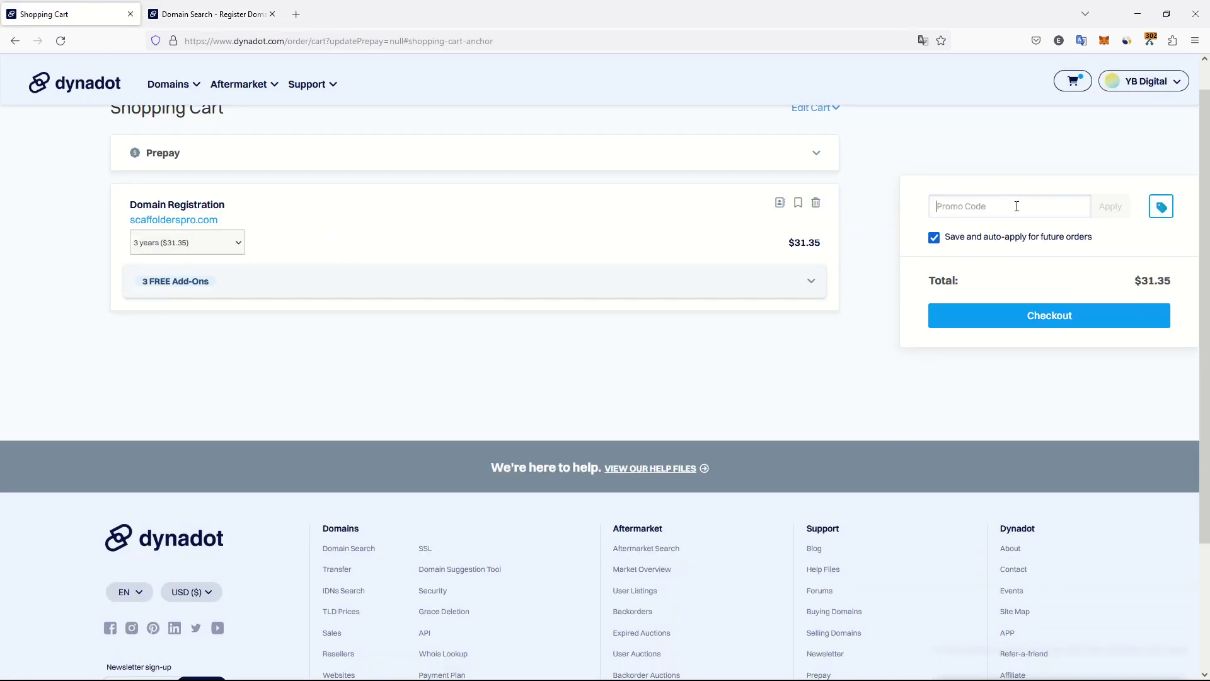
Apply SPOOKYCOM, then change the registration duration to 1 year after the error
type("SPOOKYCOM")
left_click(1110, 206)
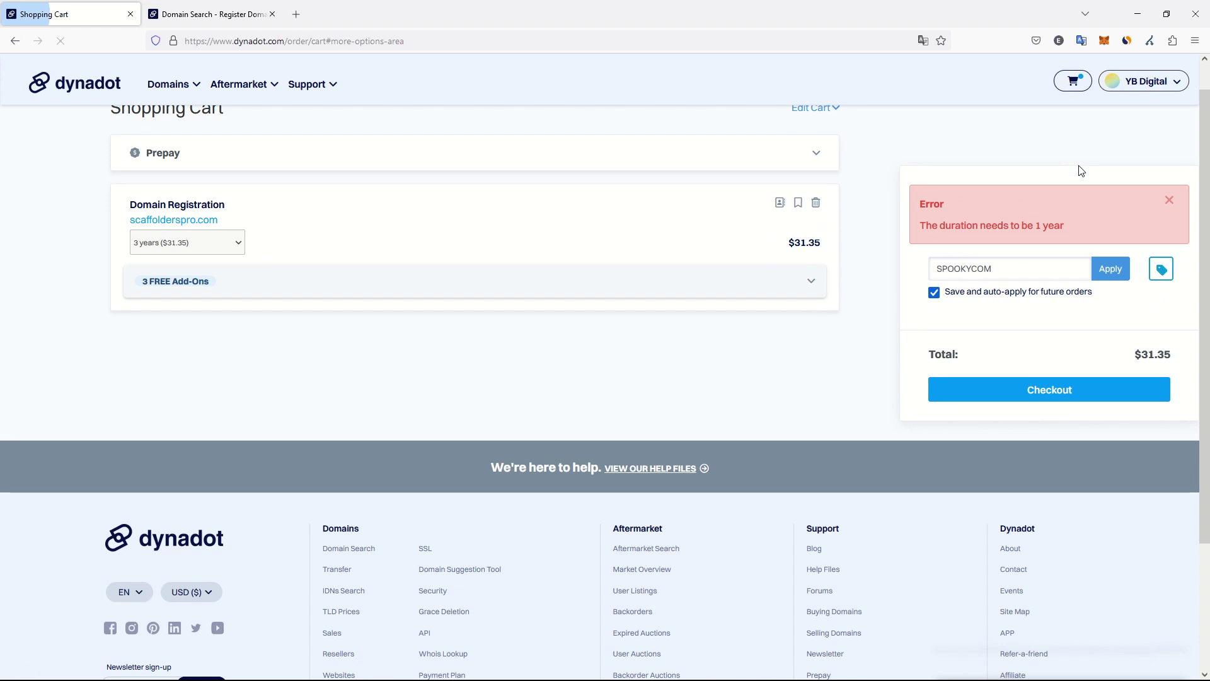
left_click(211, 249)
left_click(167, 272)
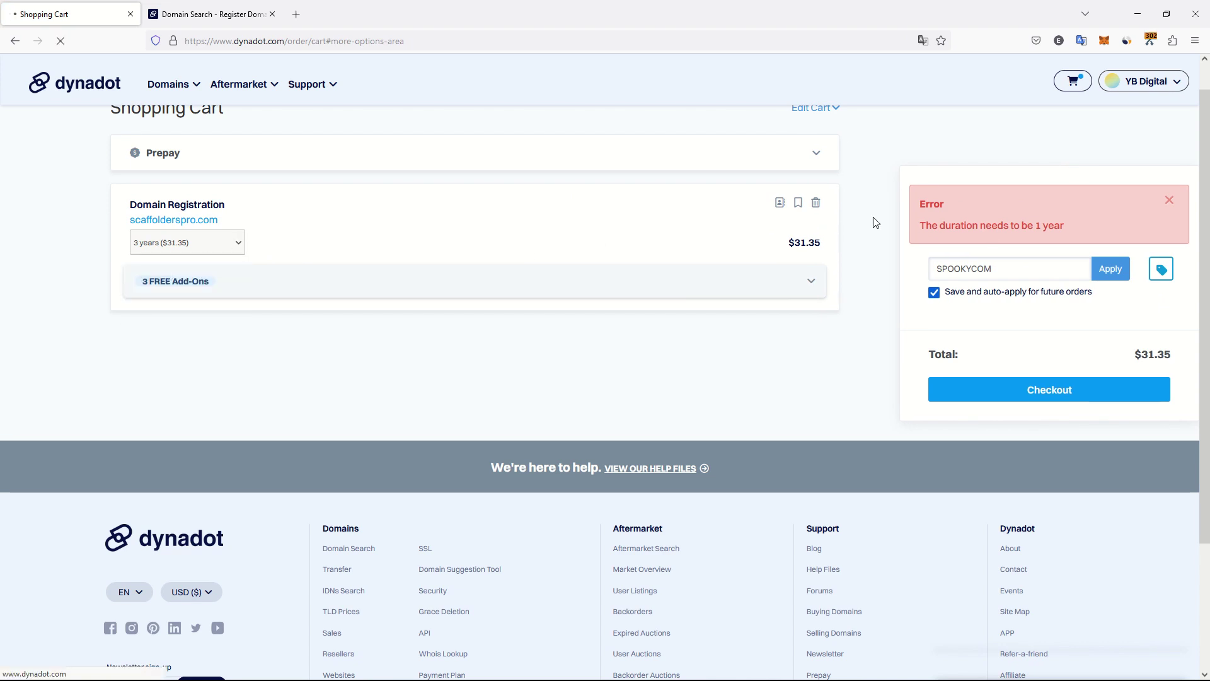
Reapply SPOOKYCOM to the 1-year order, bringing the total to $7.99, and proceed to payment
left_click(1041, 210)
type("SPOOKYCOM")
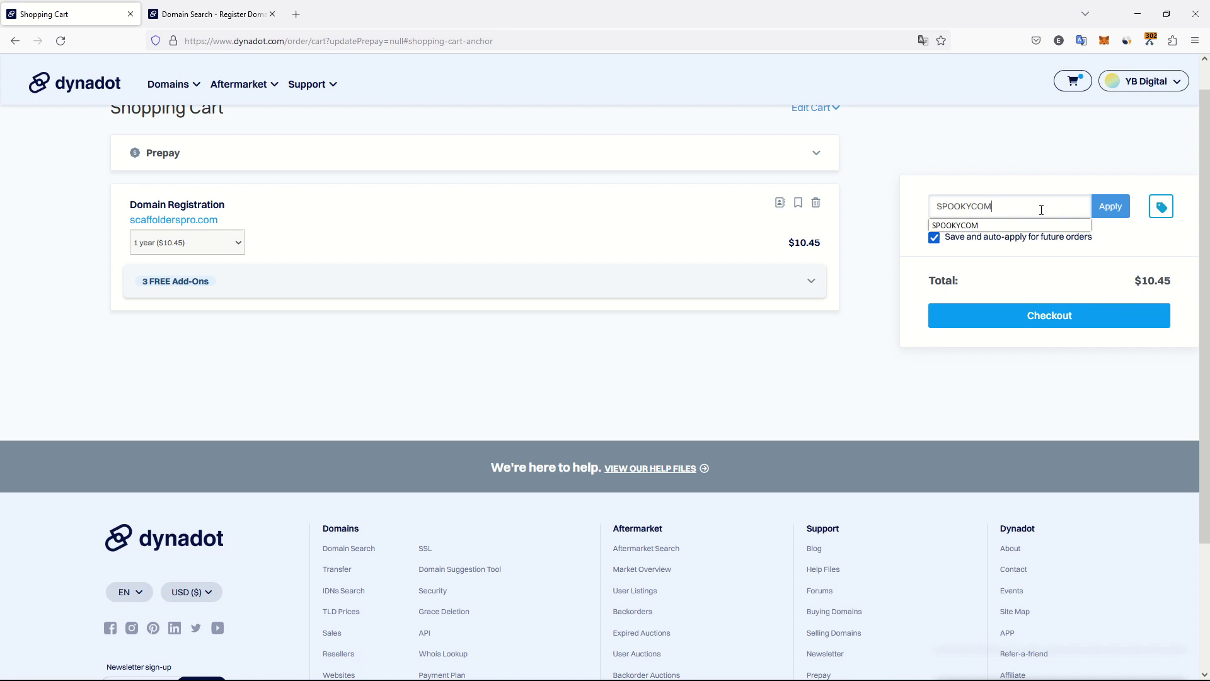
left_click(1110, 206)
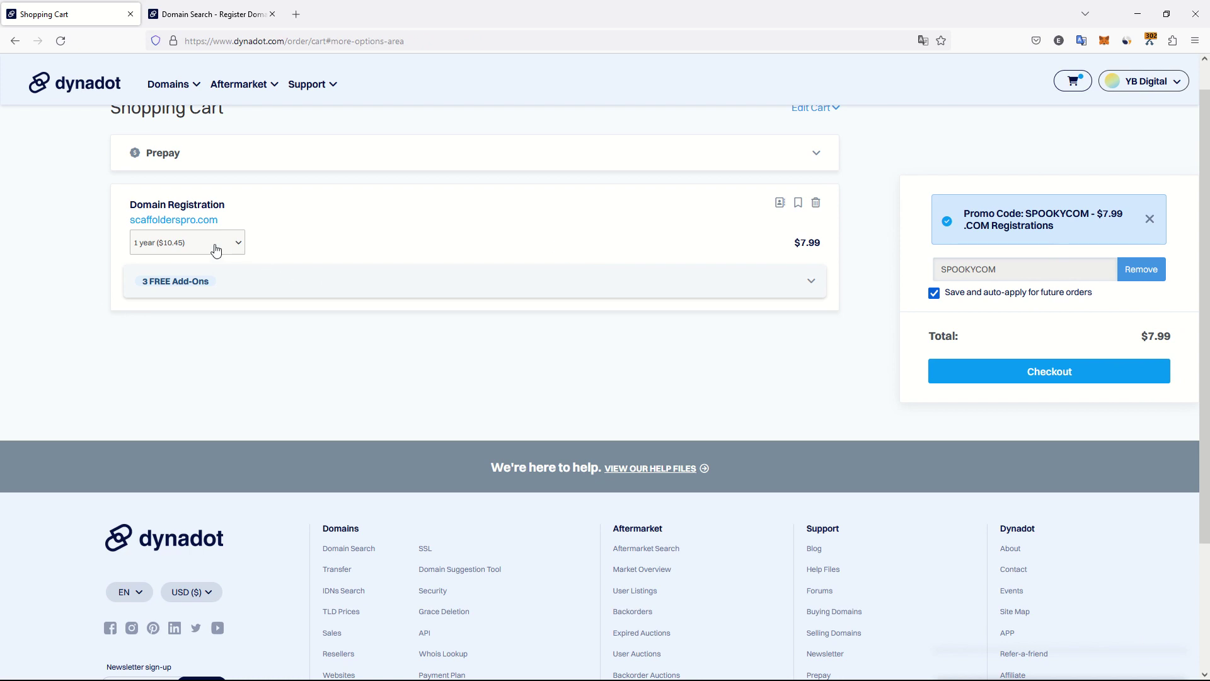
left_click(1062, 380)
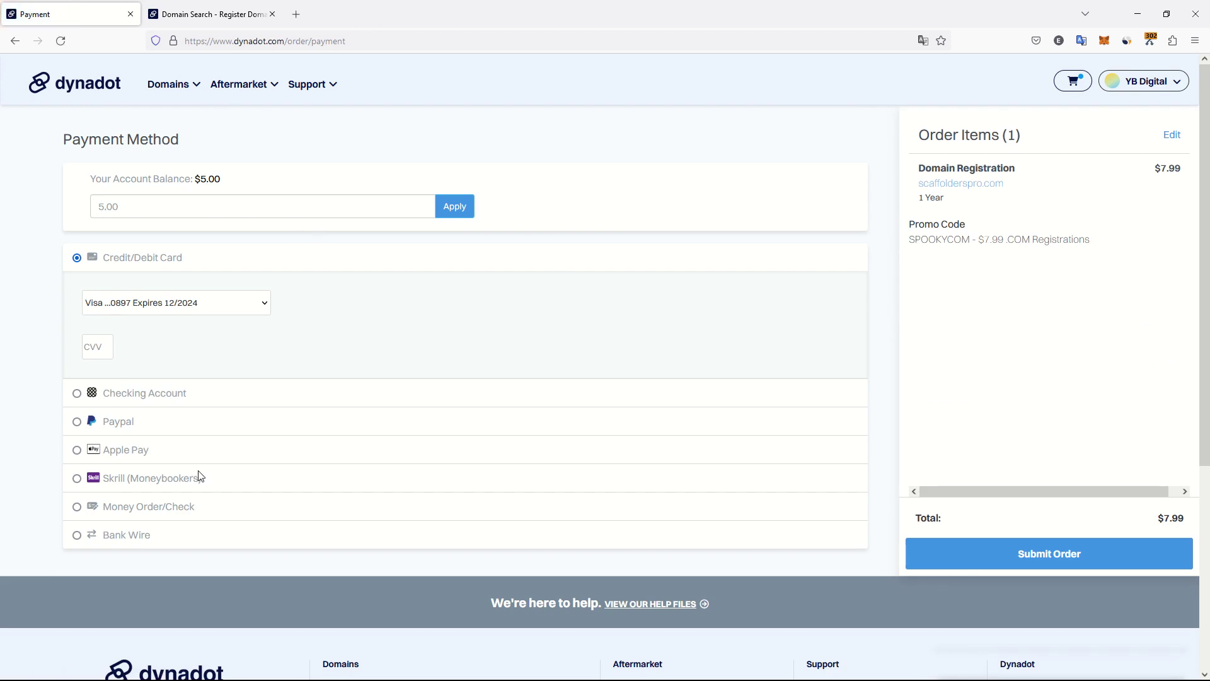
Choose PayPal as the payment method and submit the $7.99 order
left_click(76, 421)
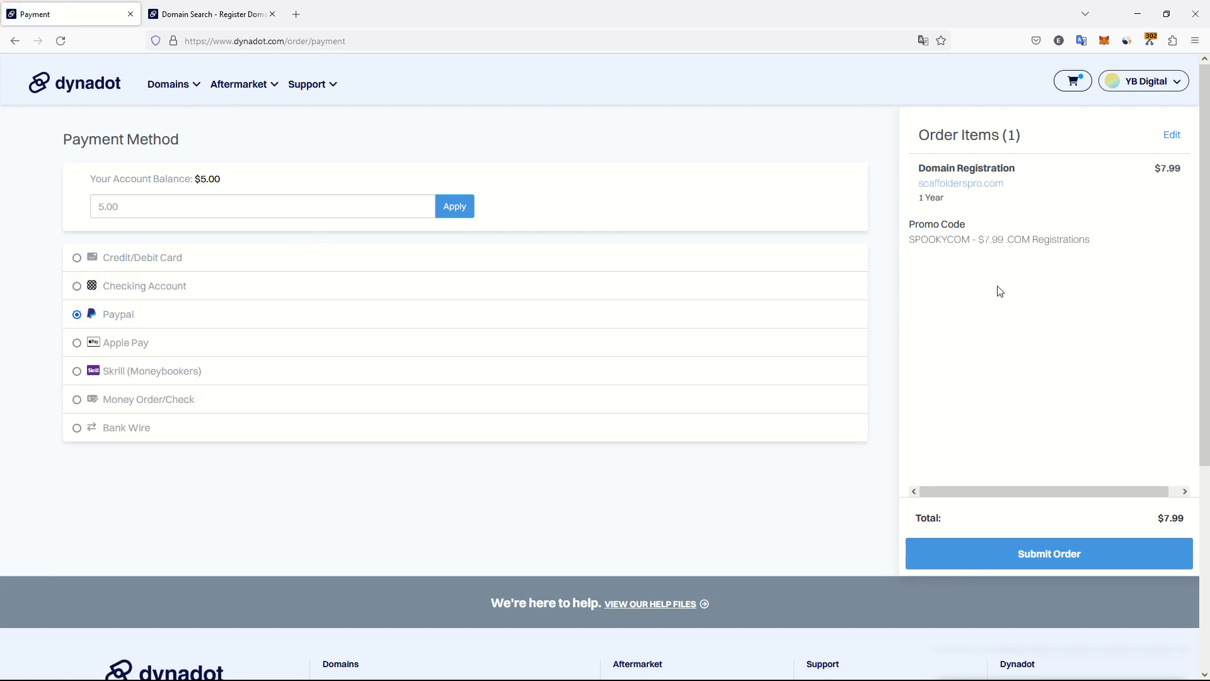
left_click(1053, 570)
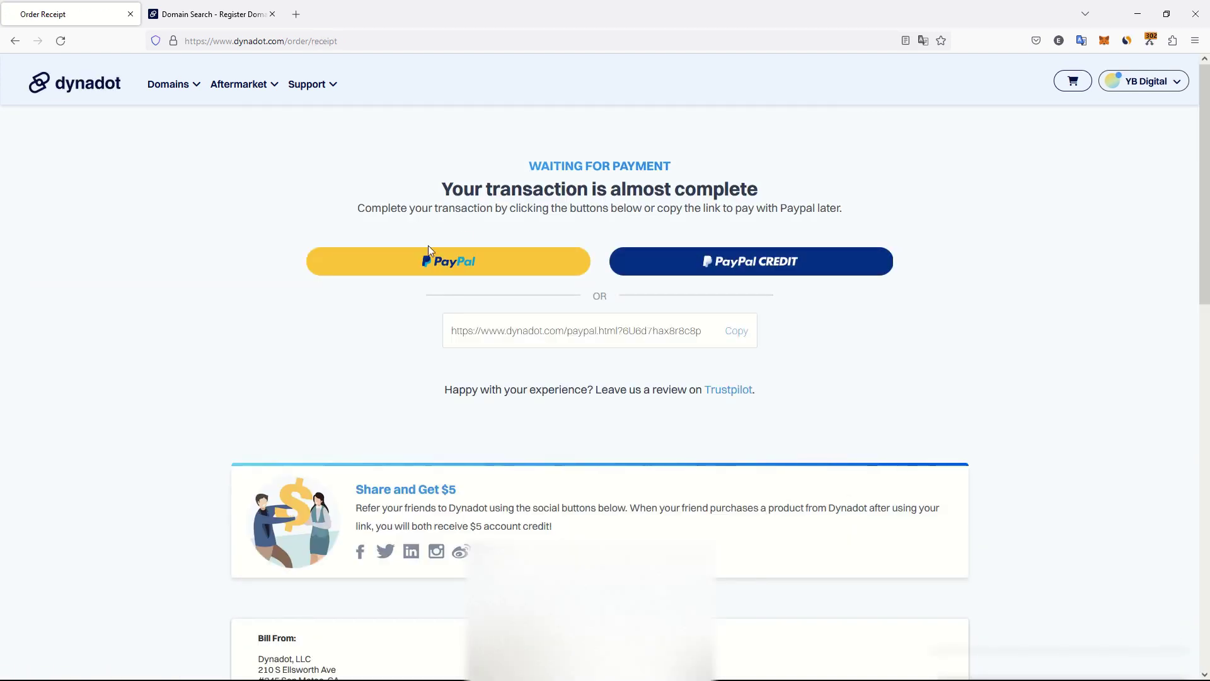
Log into PayPal and pay the 7.99 USD order from the PayPal balance
left_click(465, 267)
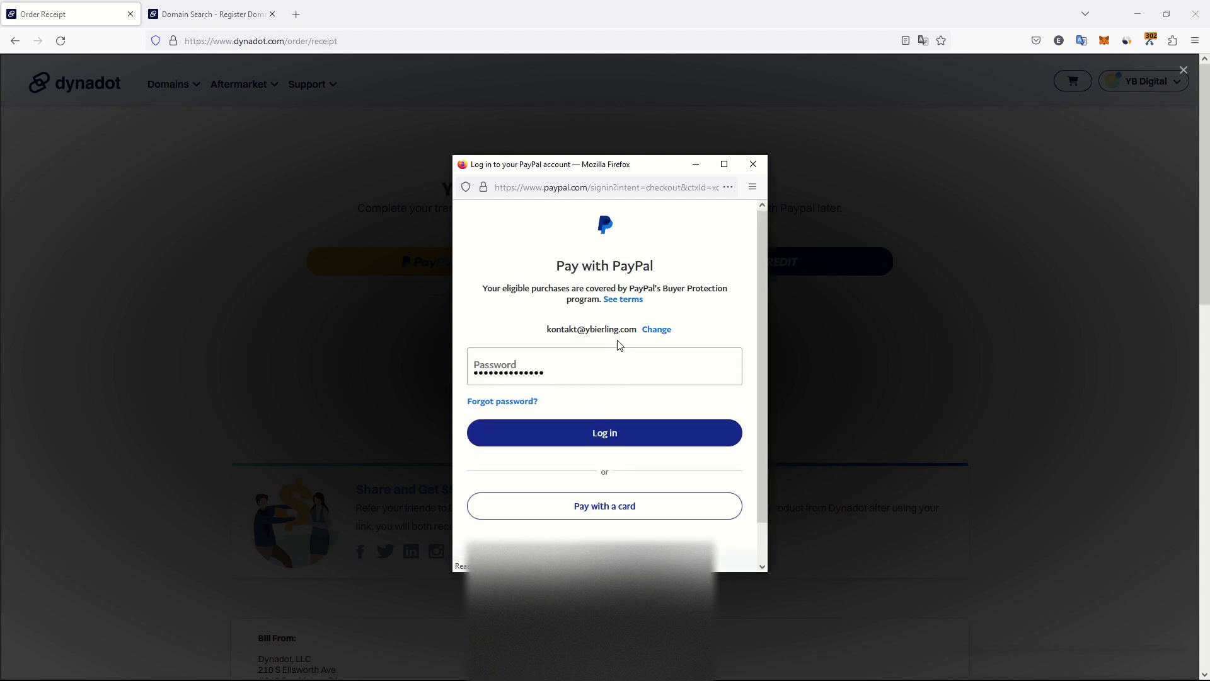
left_click(644, 427)
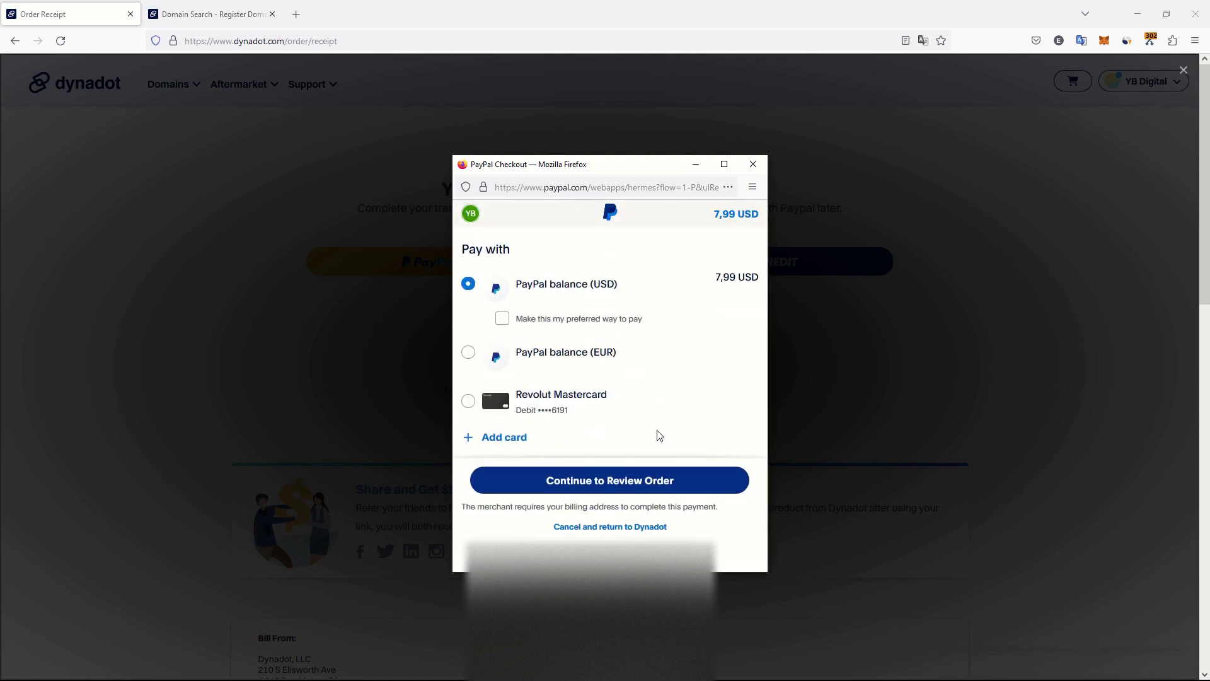
left_click(604, 488)
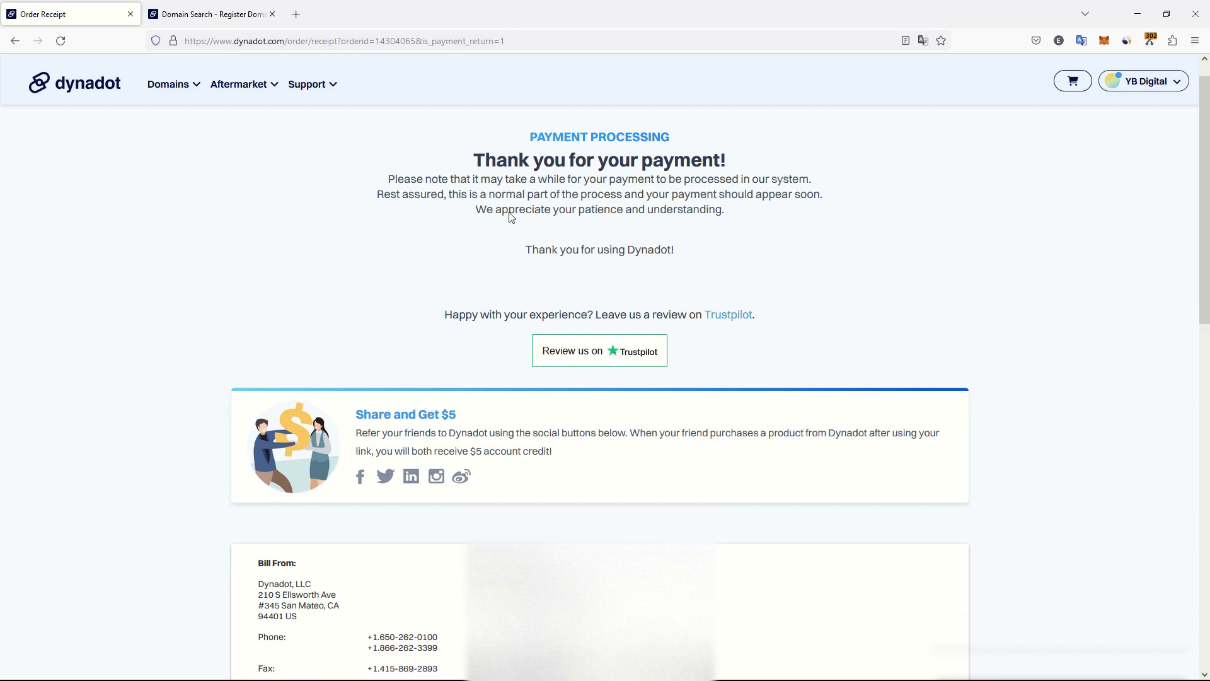
Go from the Dynadot homepage to the Manage Domains list
scroll(441, 195, "down", 4)
scroll(435, 183, "up", 4)
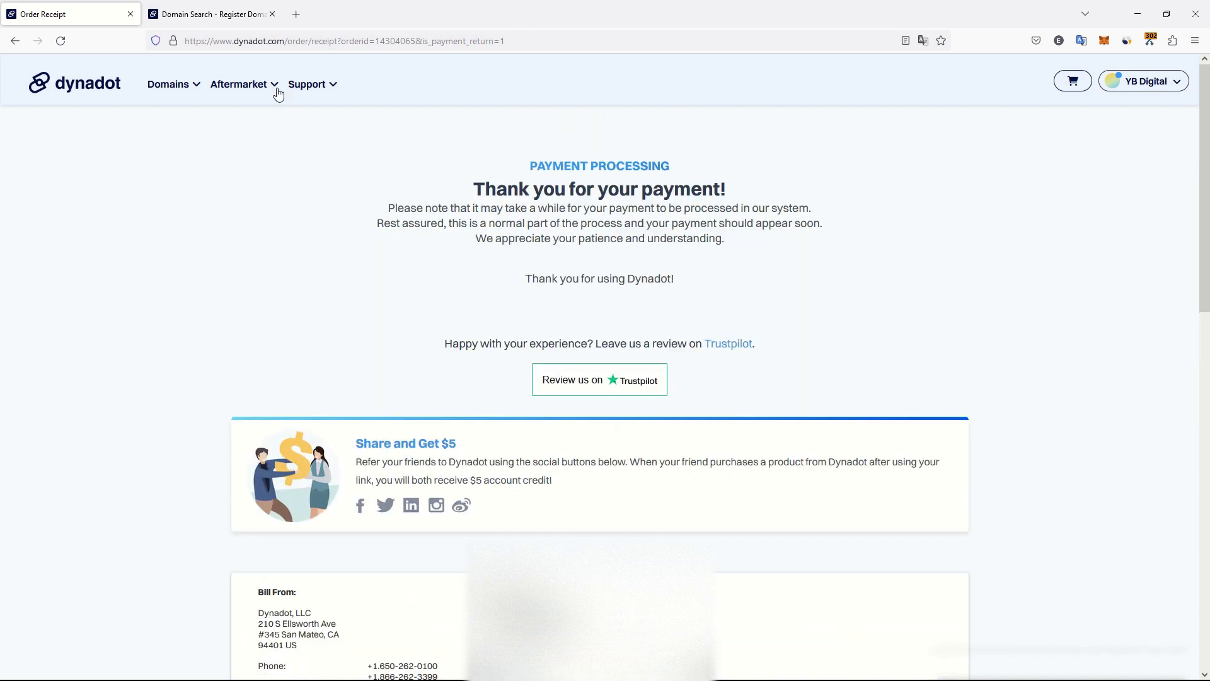
left_click(101, 94)
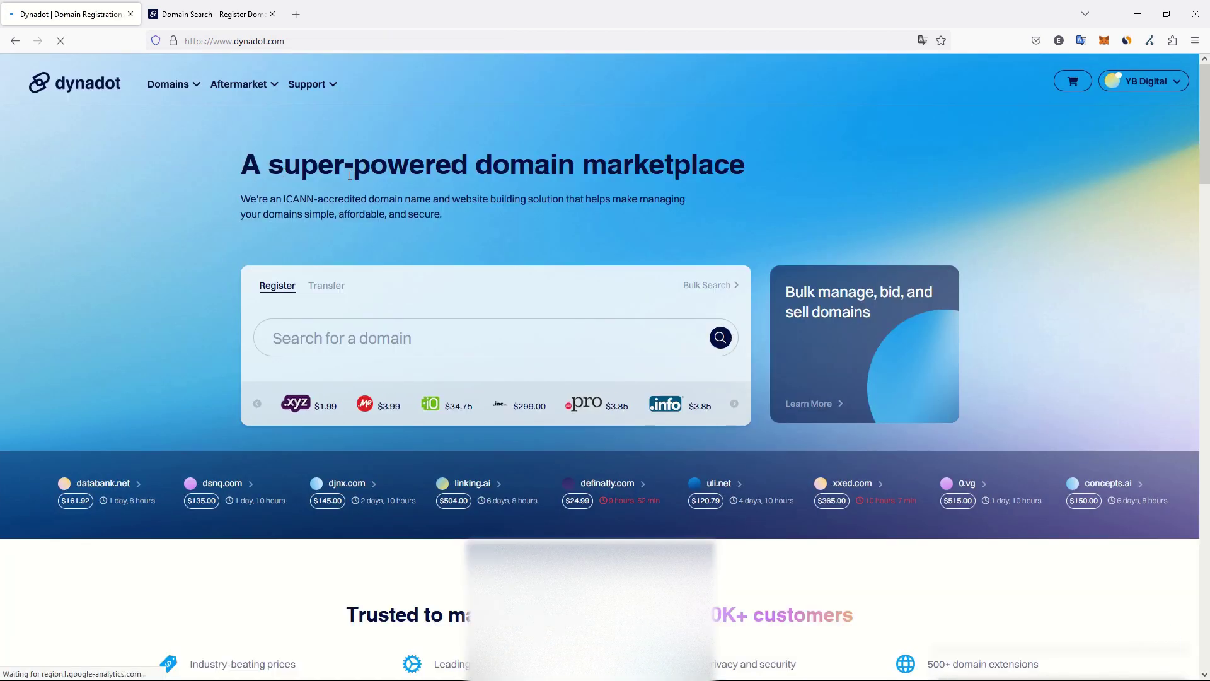
mouse_move(1169, 83)
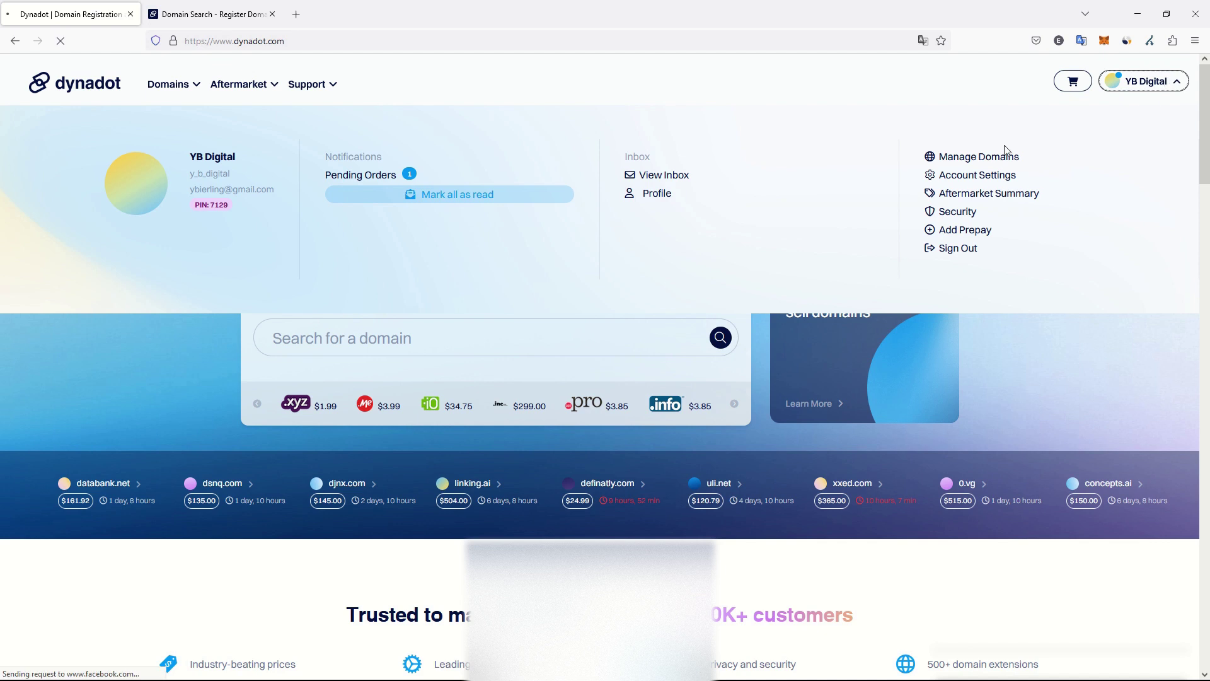
left_click(988, 158)
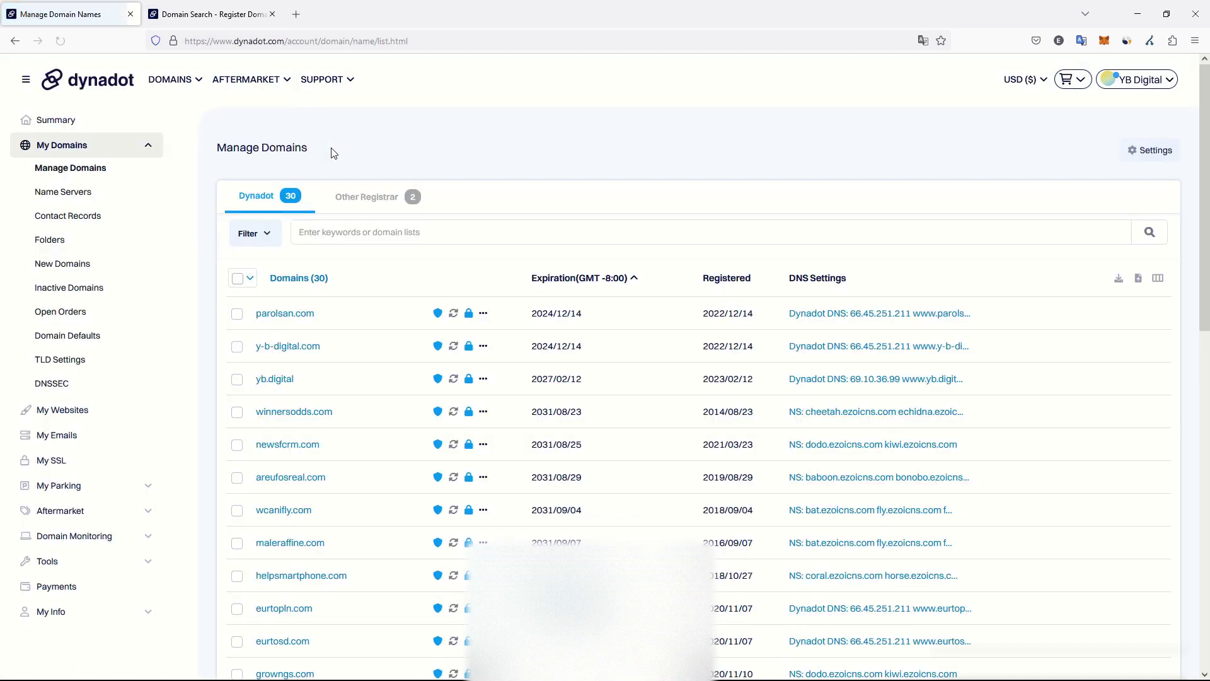
Search managed domains for 'scaff', finding none, then open a new browser tab
left_click(370, 233)
type("scaff")
key("Return")
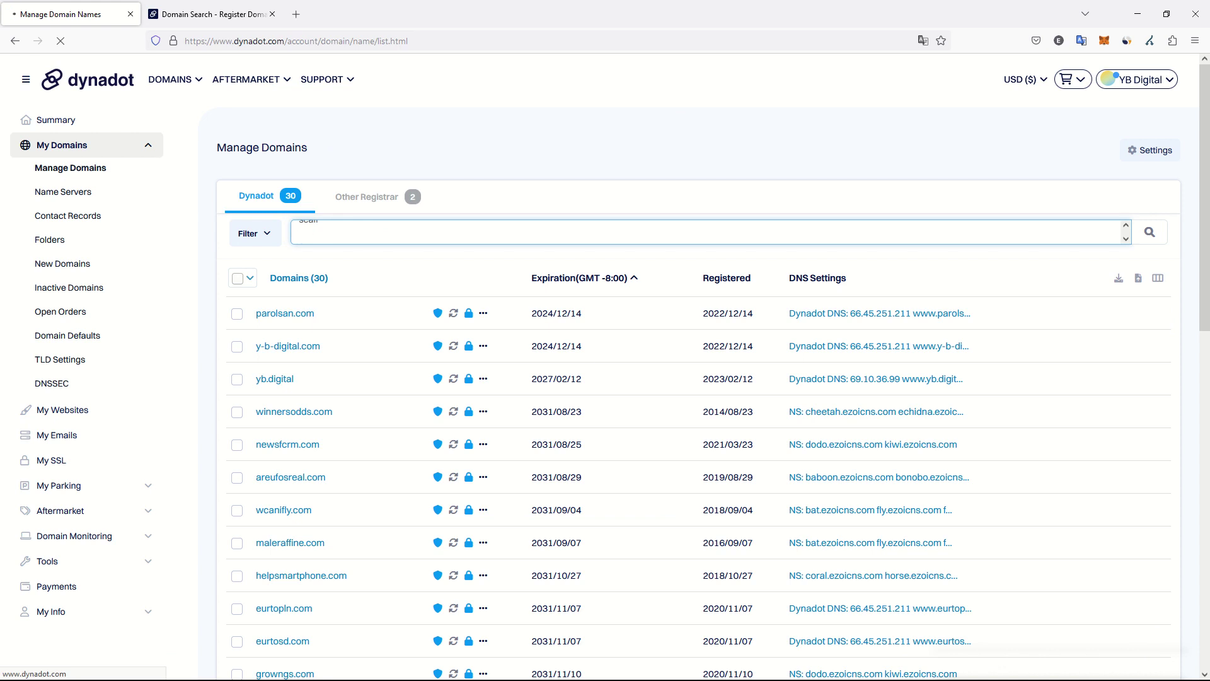
left_click(1149, 232)
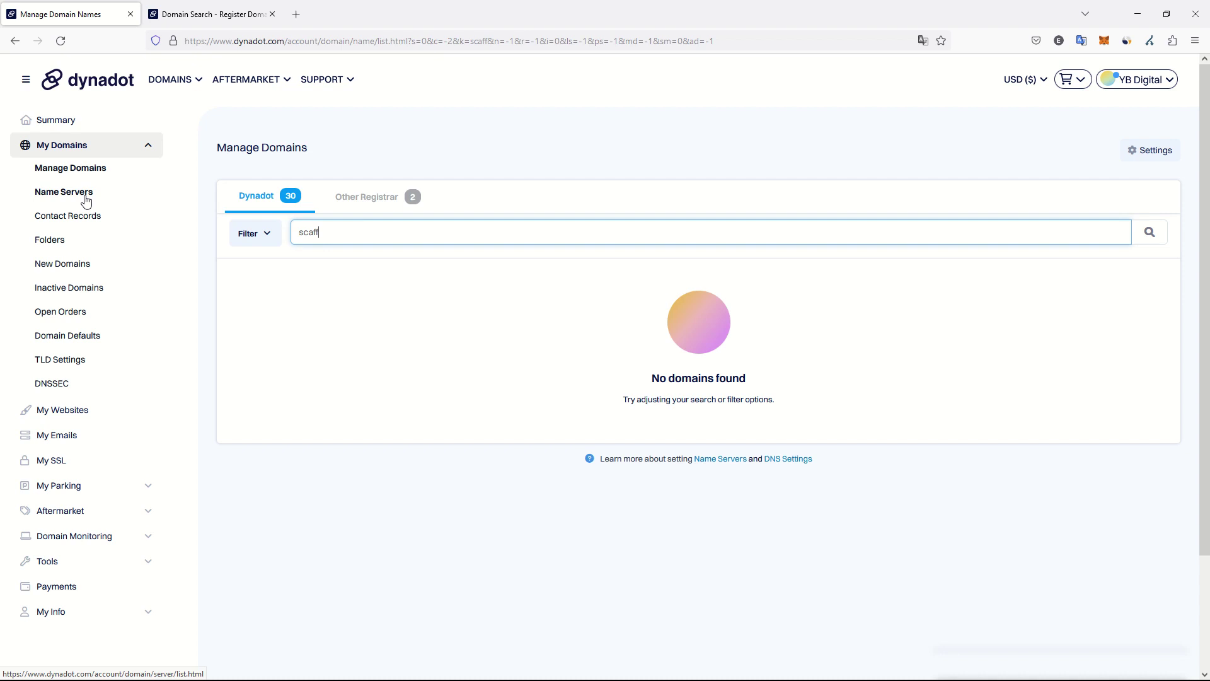
mouse_move(1169, 91)
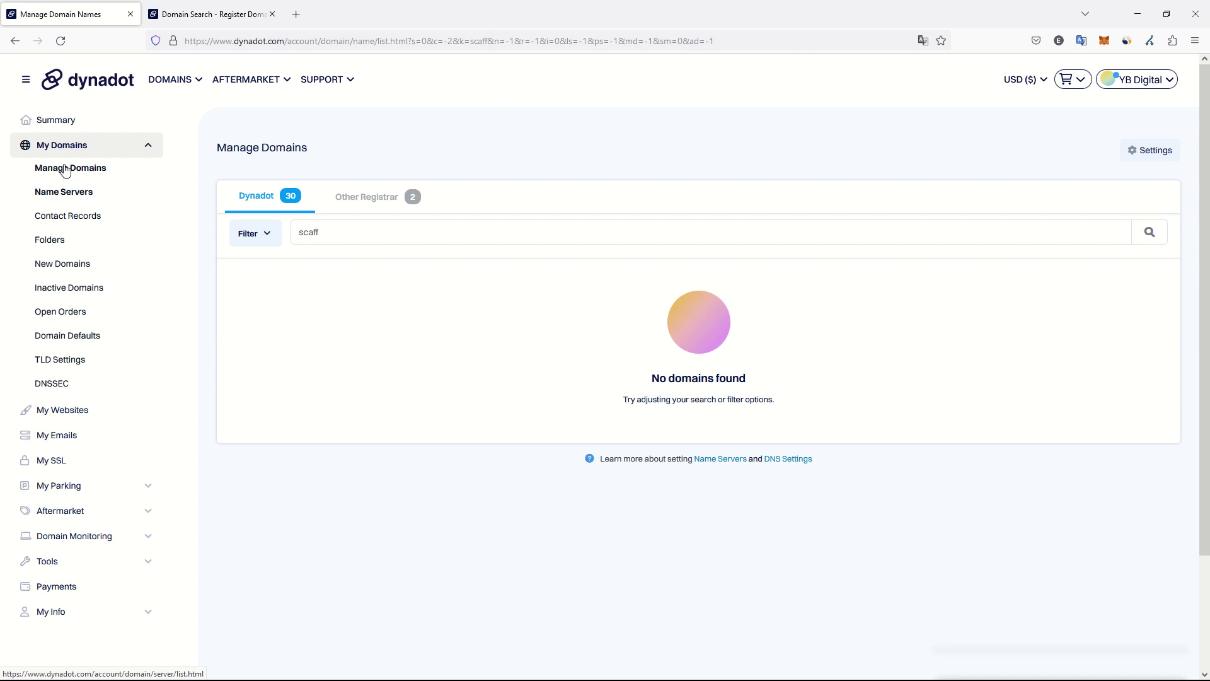
key("ctrl+t")
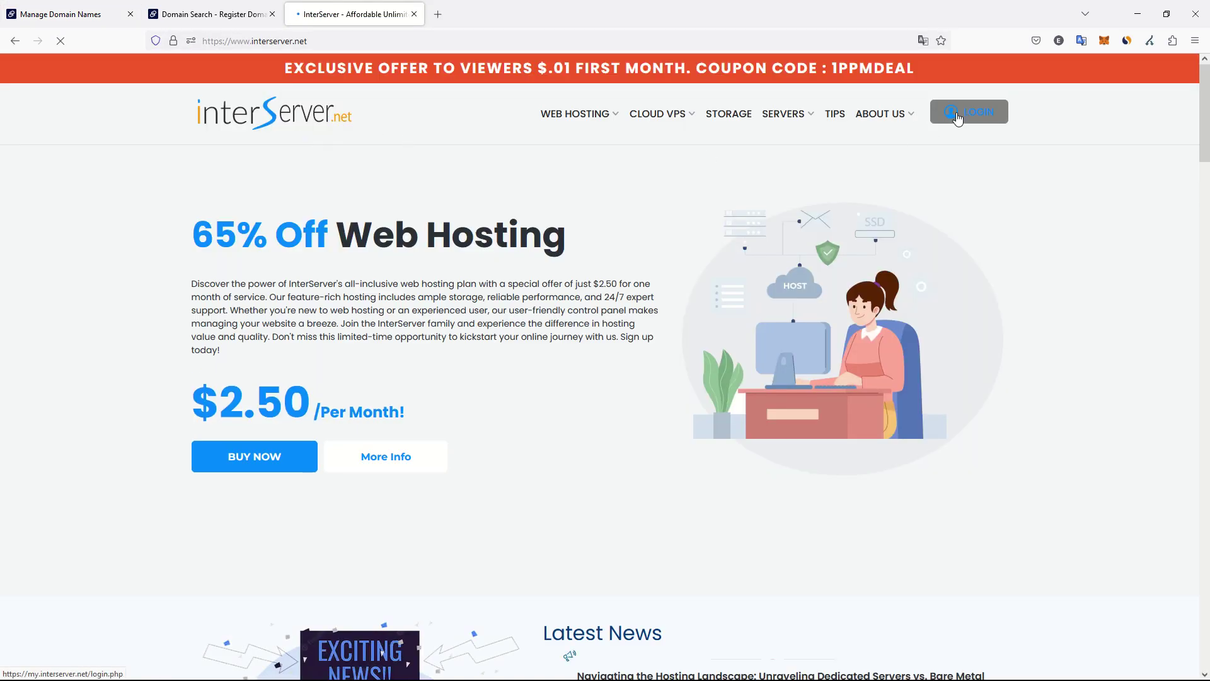
Load InterServer's web hosting list and open the financialcreatives.com hosting package details
left_click(375, 41)
key("End")
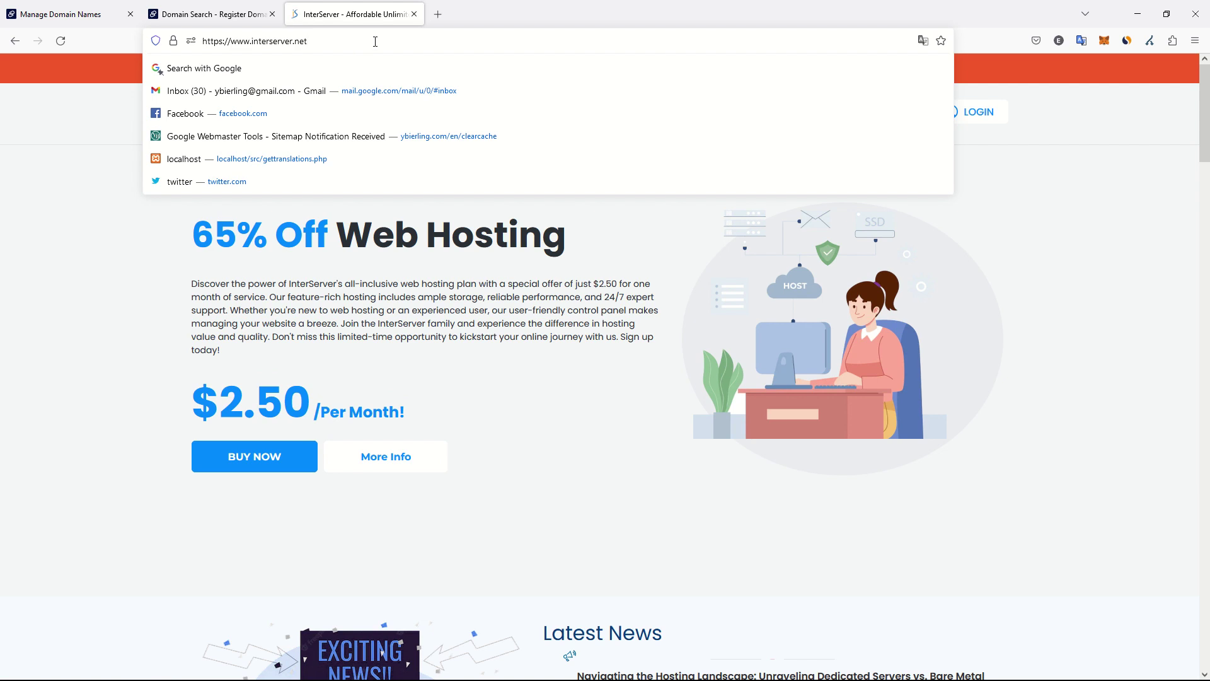
type("/")
key("Up")
key("Up")
key("Down")
key("Down")
key("Down")
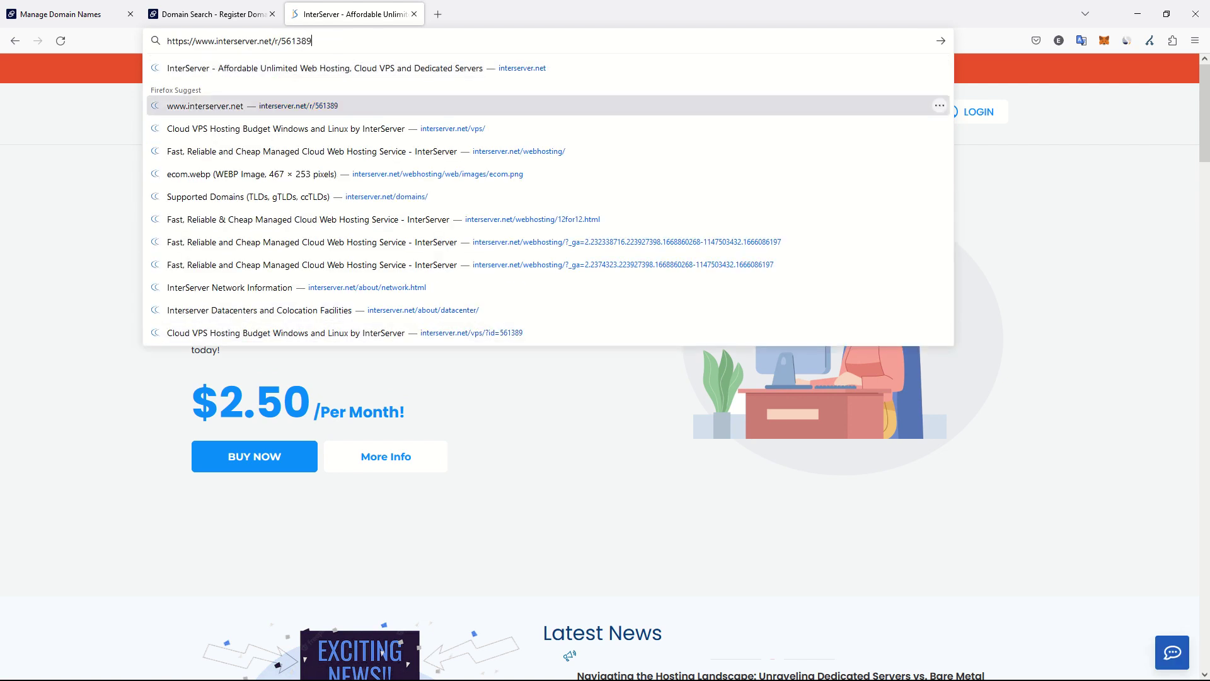
key("Up")
key("Up")
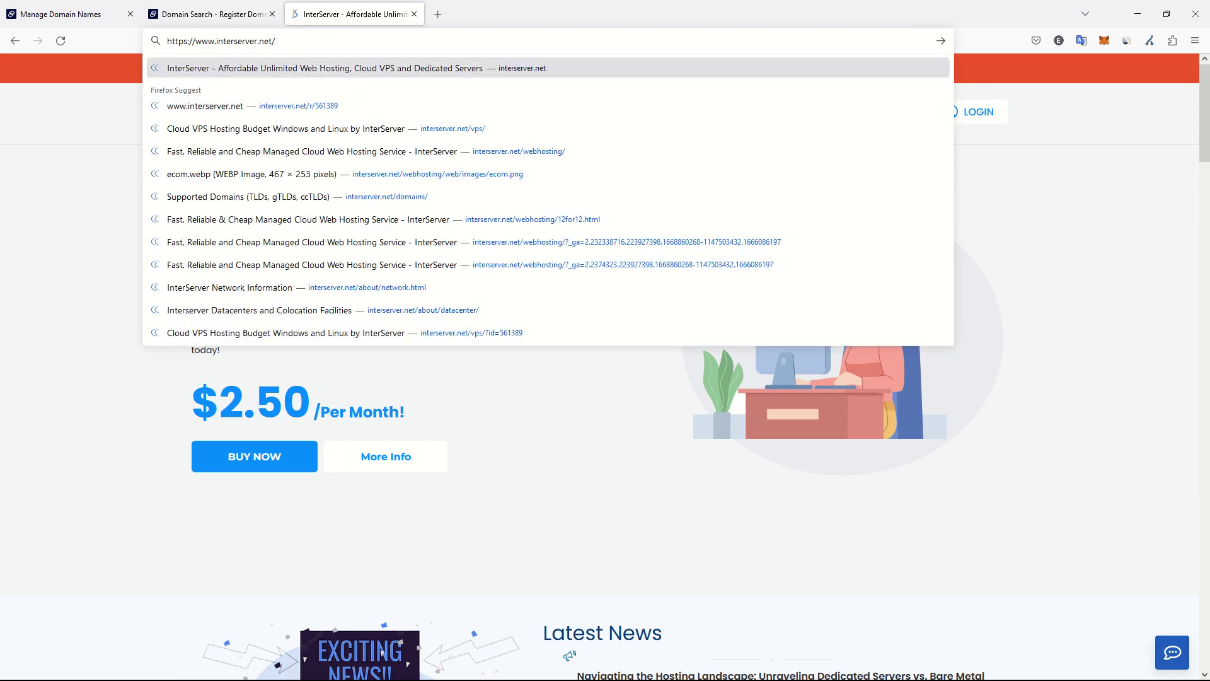
key("Down")
key("ctrl+a")
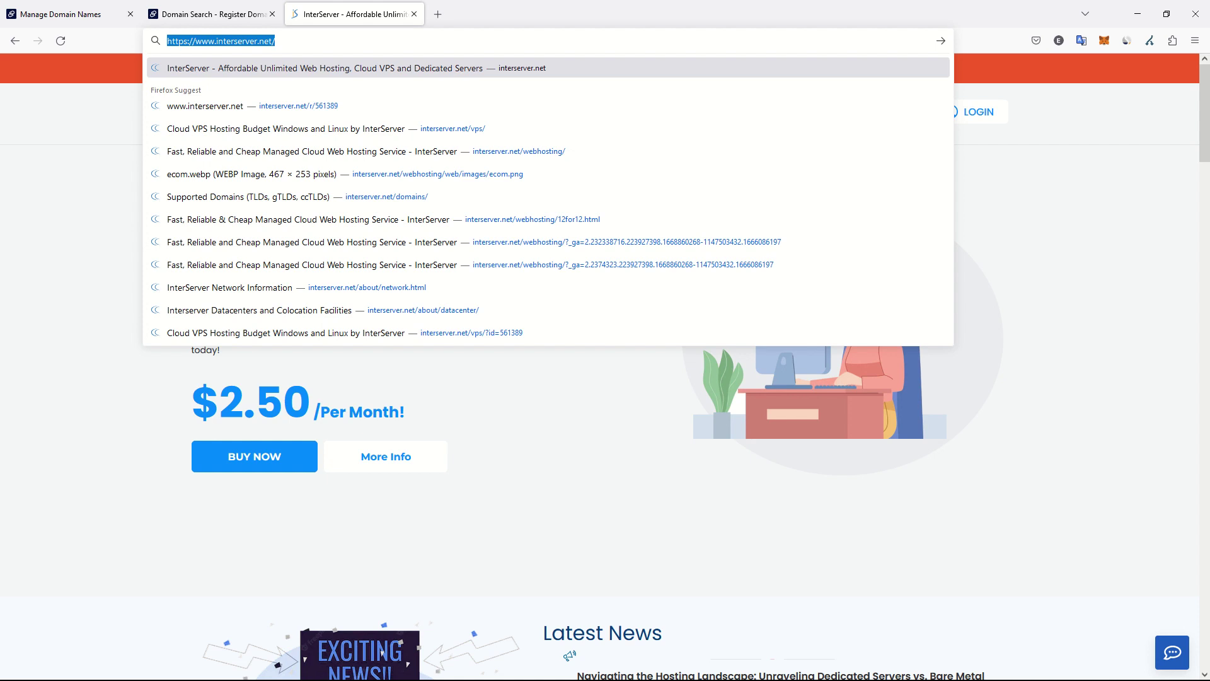
type("interser")
key("Up")
key("Up")
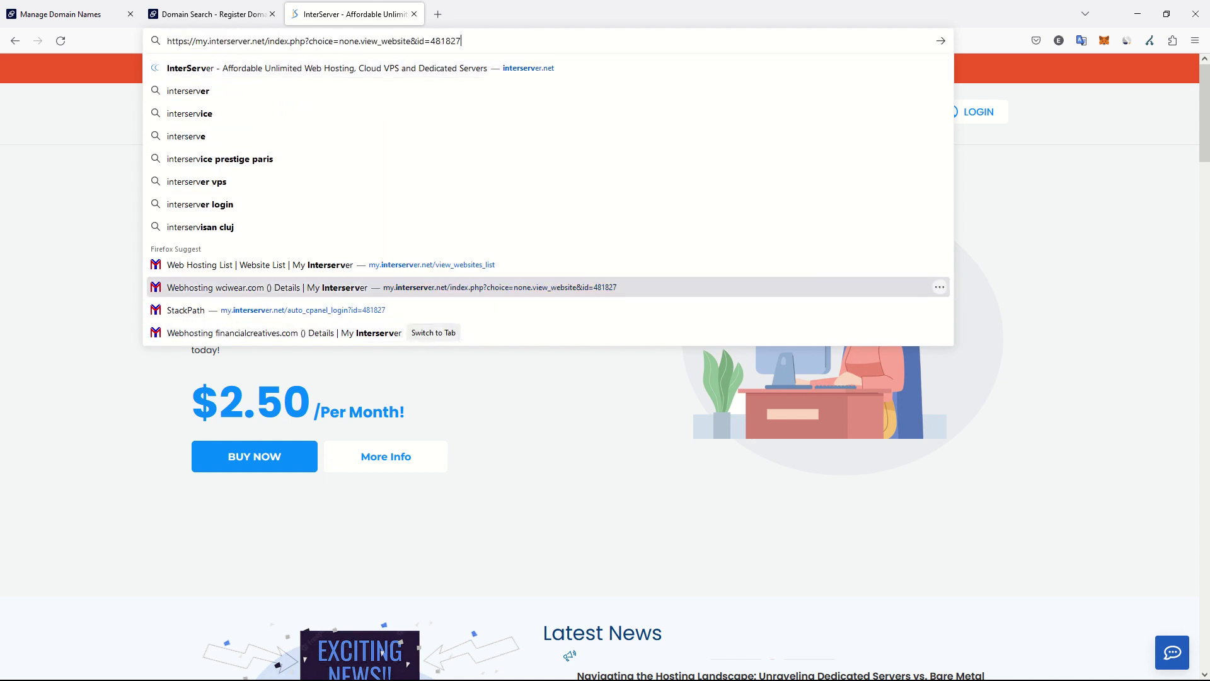
key("Up")
key("Return")
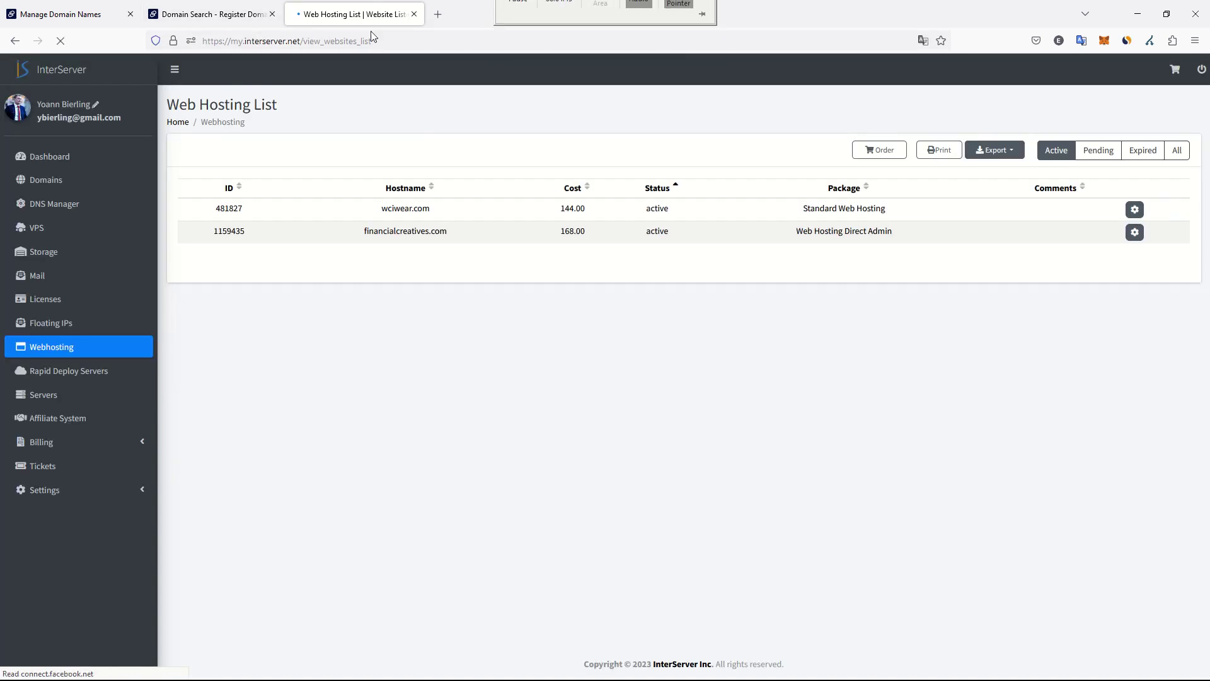
left_click(1135, 232)
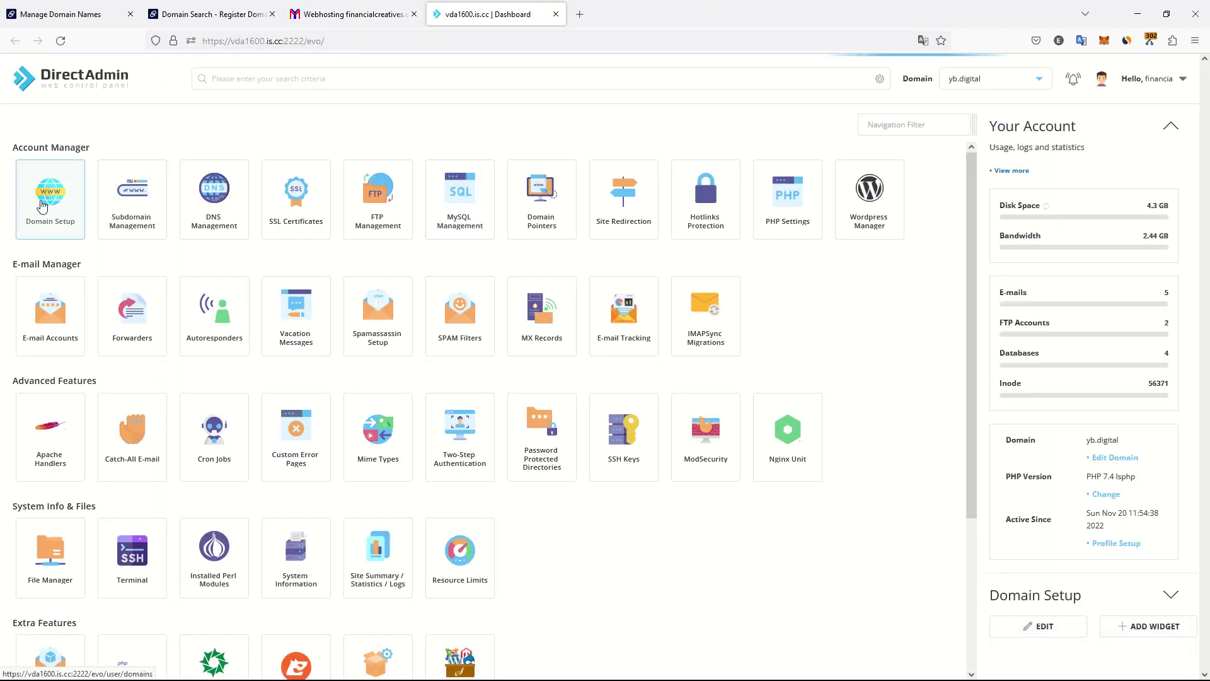
Create the domain scaffolderspro.com through Domain Setup's Add New form
left_click(50, 199)
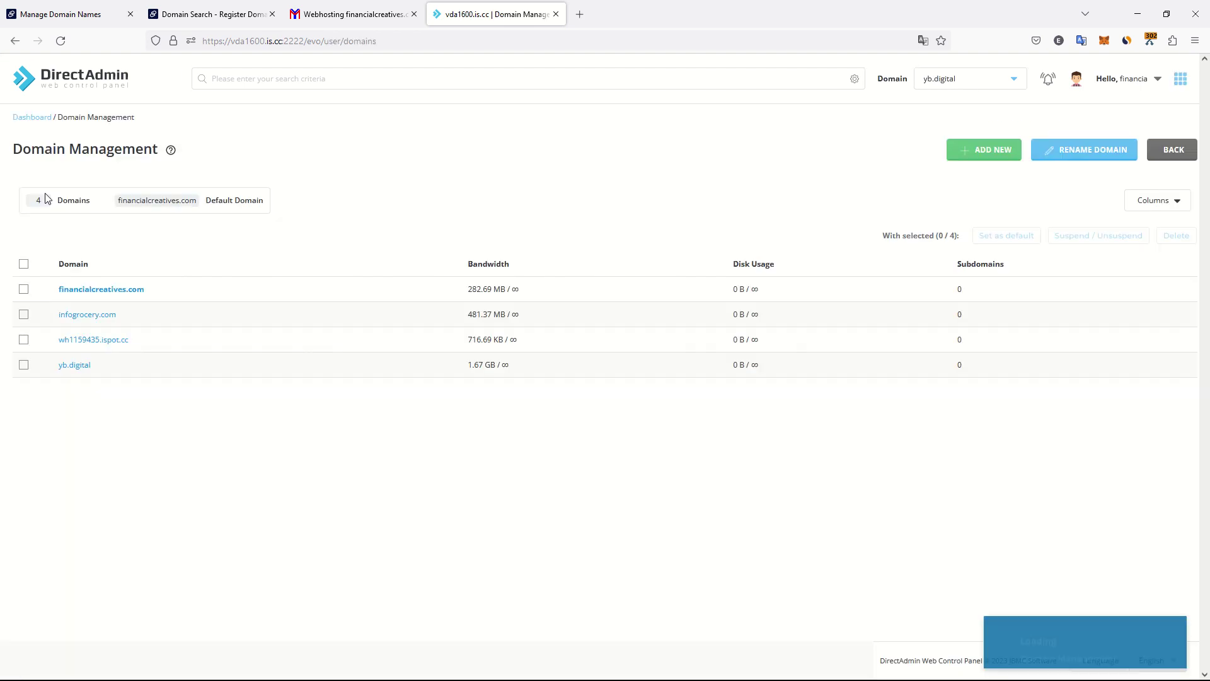
left_click(980, 161)
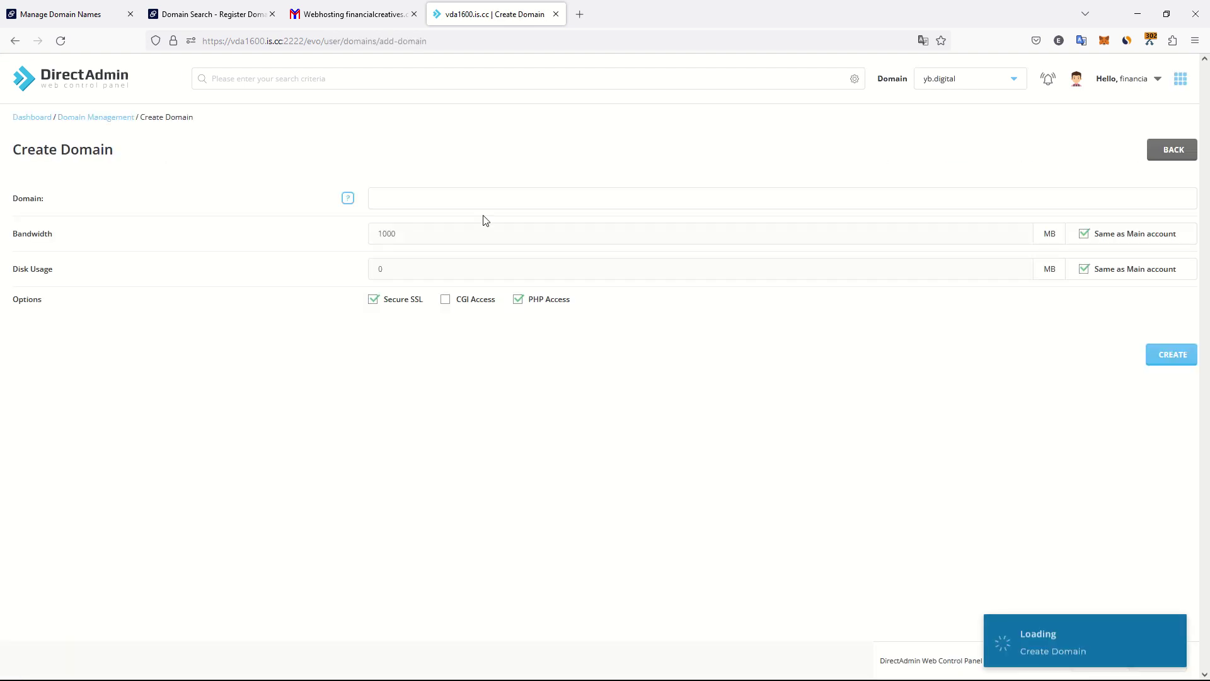
left_click(422, 196)
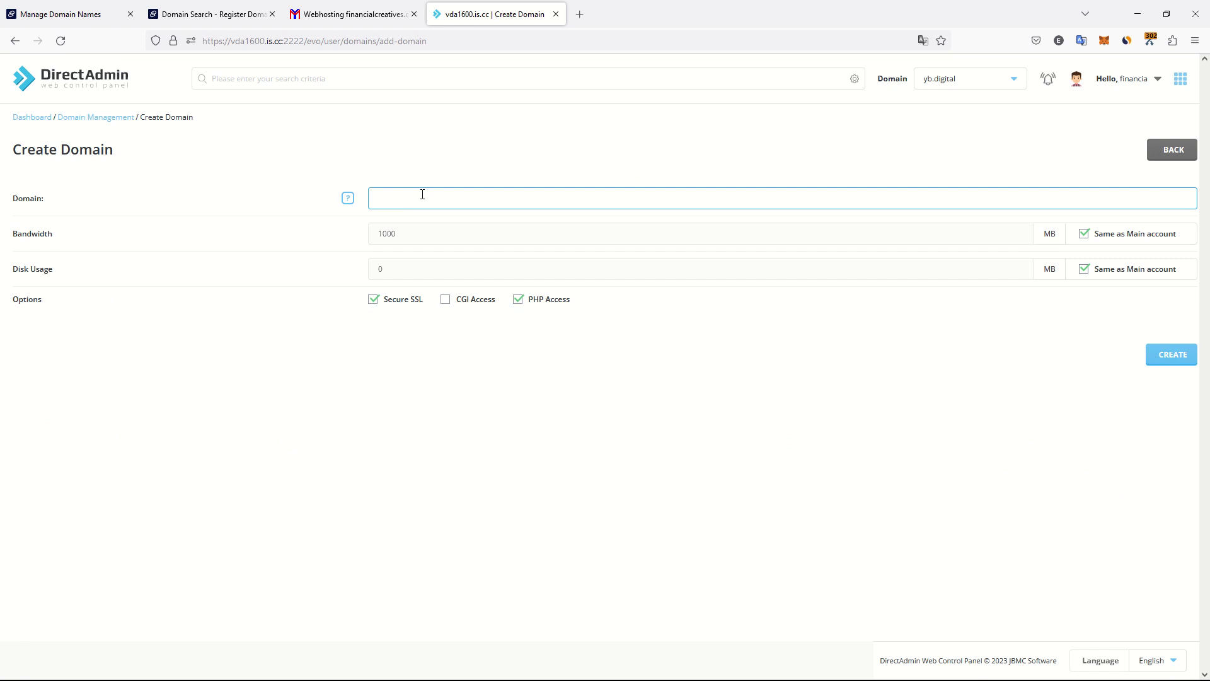
key("BackSpace")
key("BackSpace")
key("BackSpace")
left_click(1170, 361)
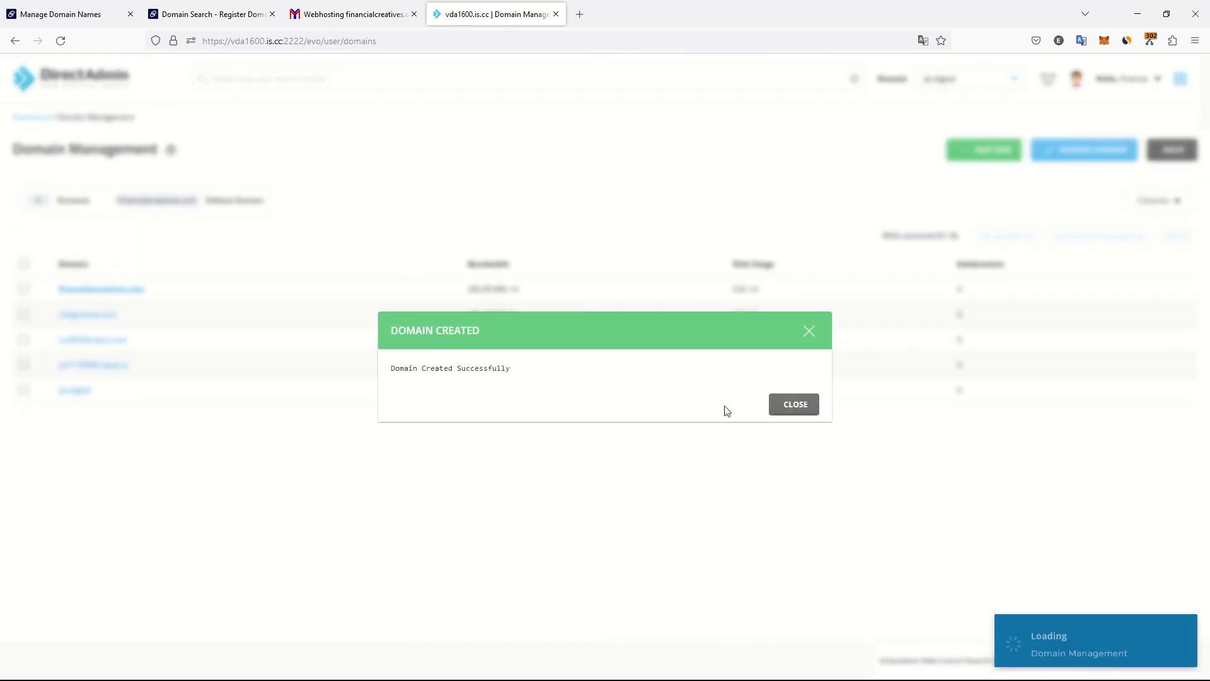
left_click(791, 402)
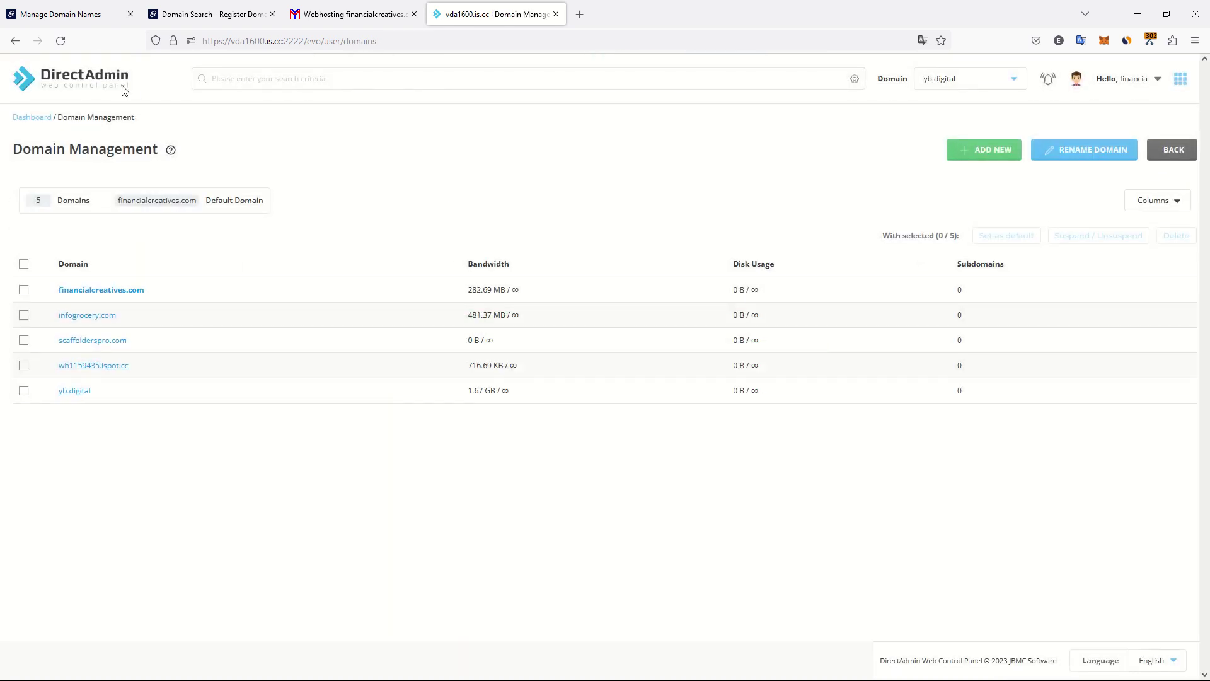
Make scaffolderspro.com the active domain and scroll down to Softaculous's WordPress installer
left_click(22, 119)
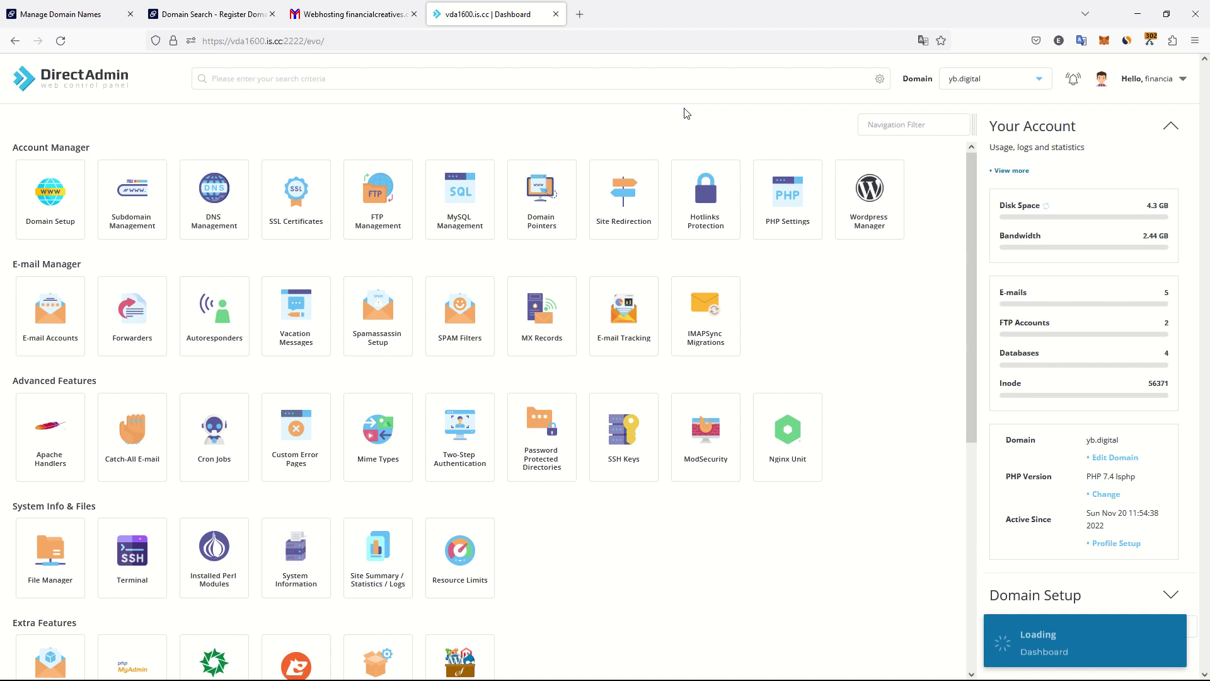
left_click(1003, 79)
left_click(983, 137)
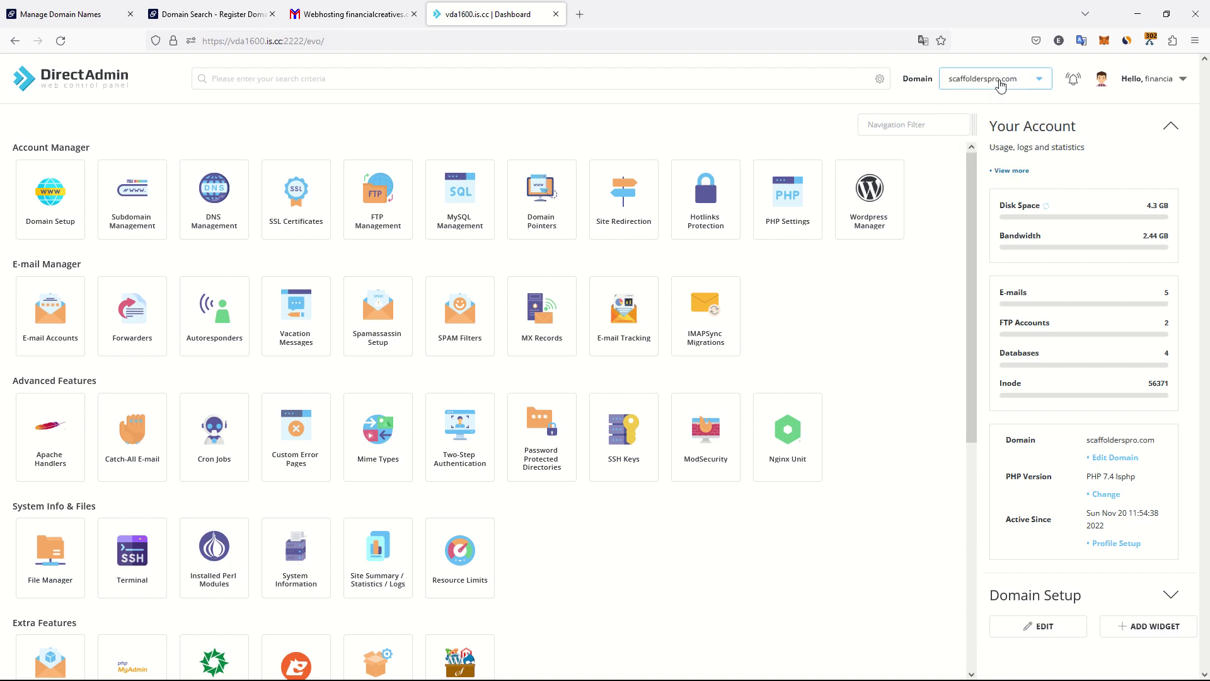
scroll(133, 434, "down", 6)
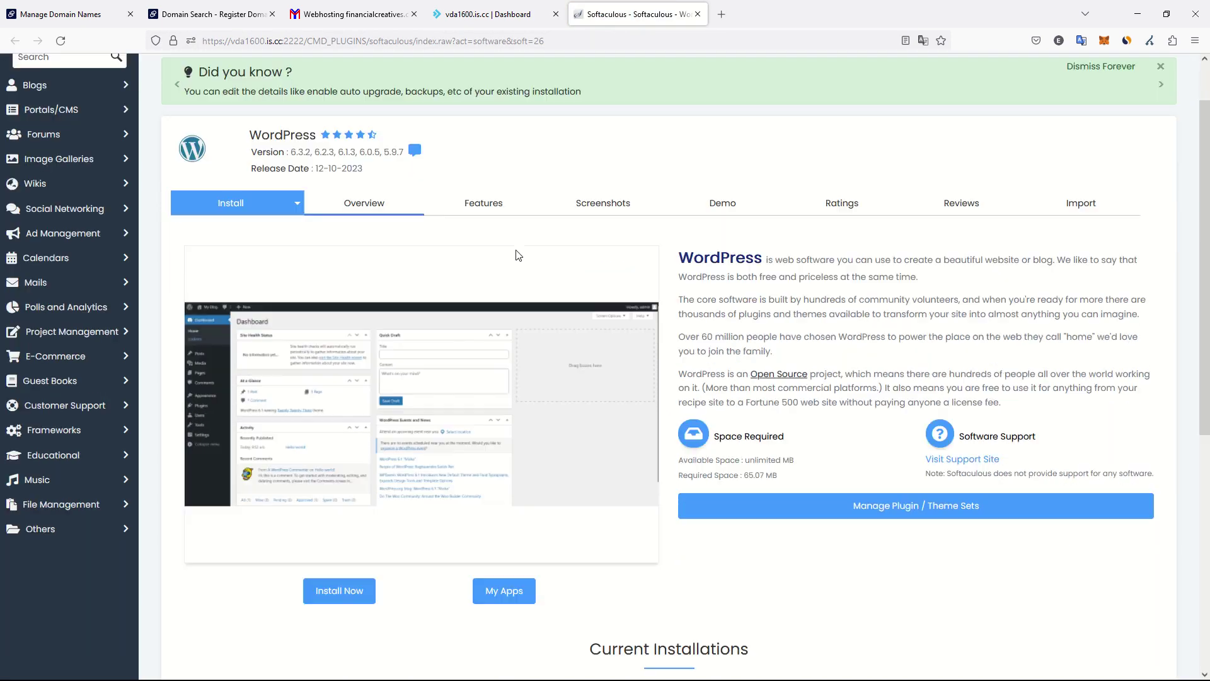
scroll(533, 239, "down", 1)
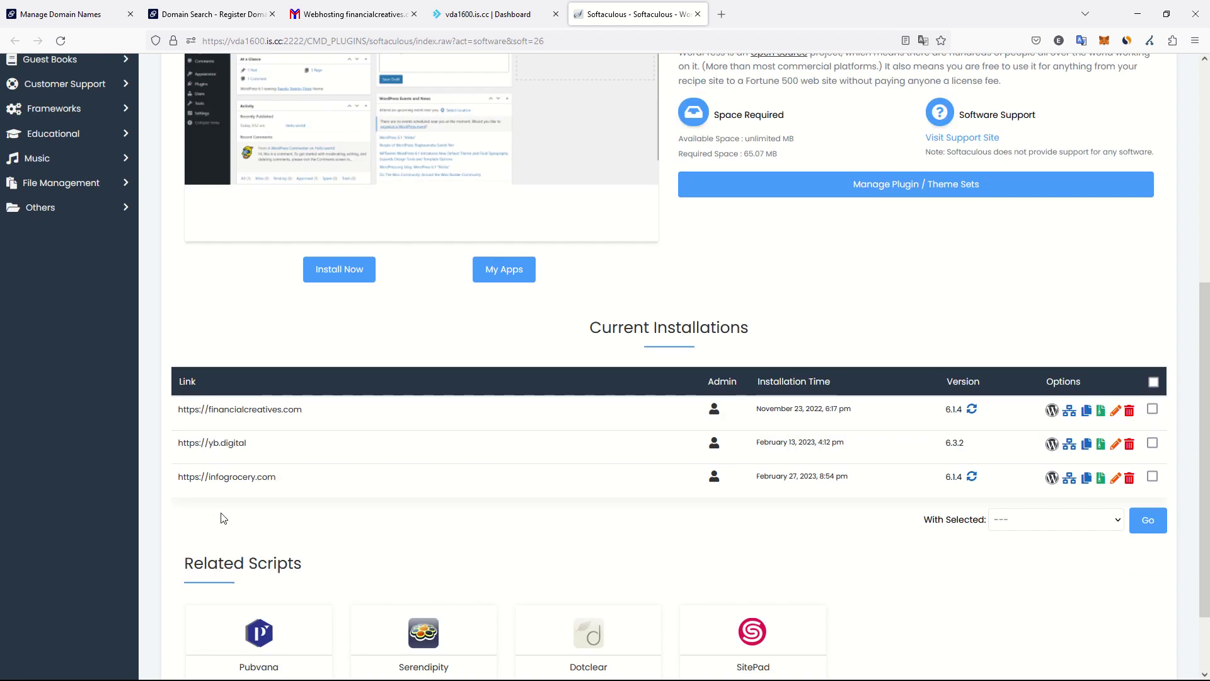
scroll(595, 360, "up", 6)
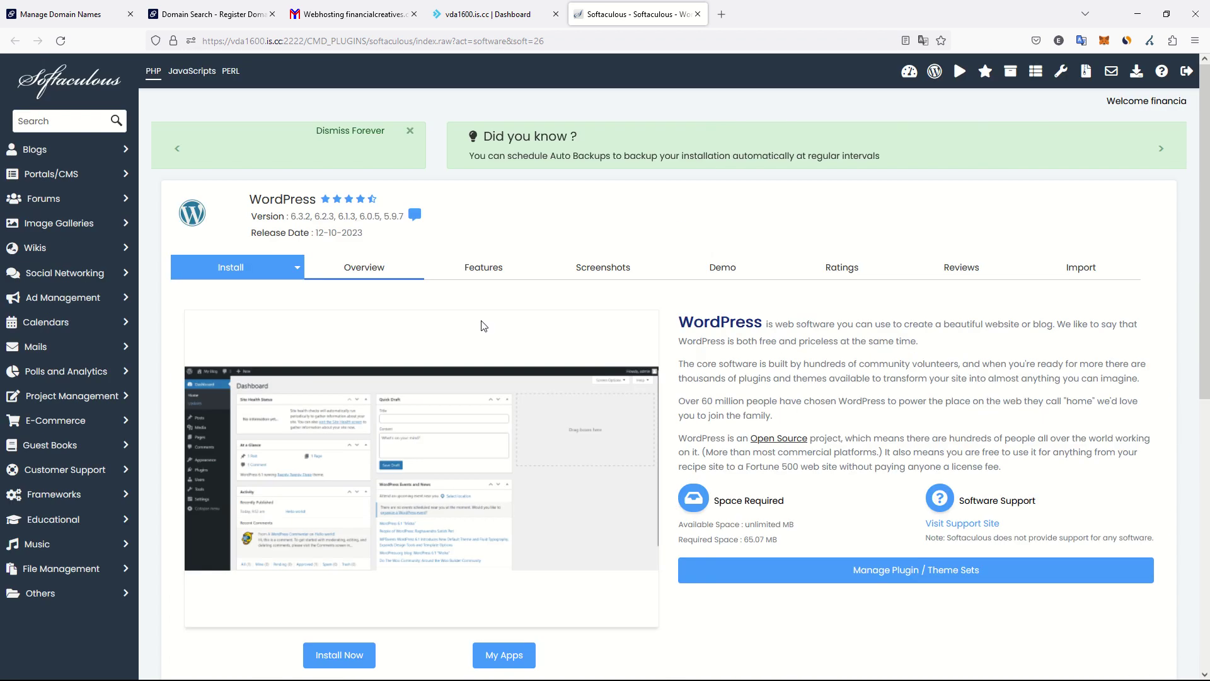
scroll(369, 315, "down", 2)
Set the WordPress install to scaffolderspro.com, directory wp, version 6.3.2
left_click(338, 524)
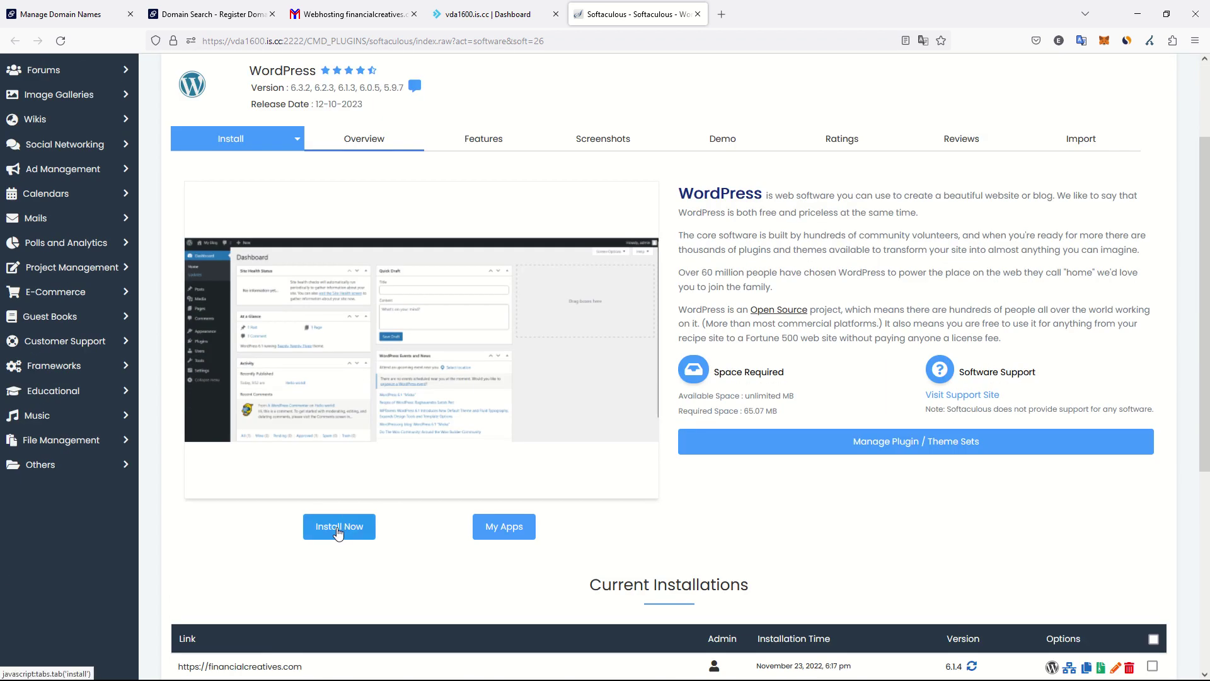
left_click(453, 278)
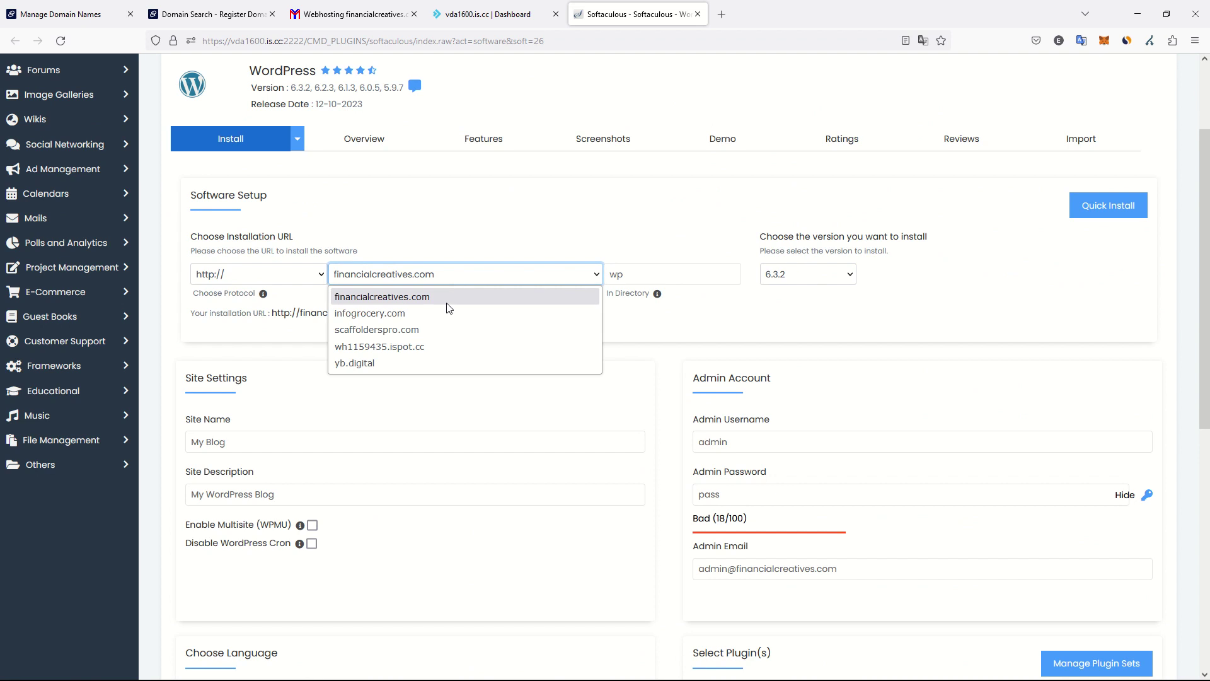
left_click(439, 331)
left_click(672, 275)
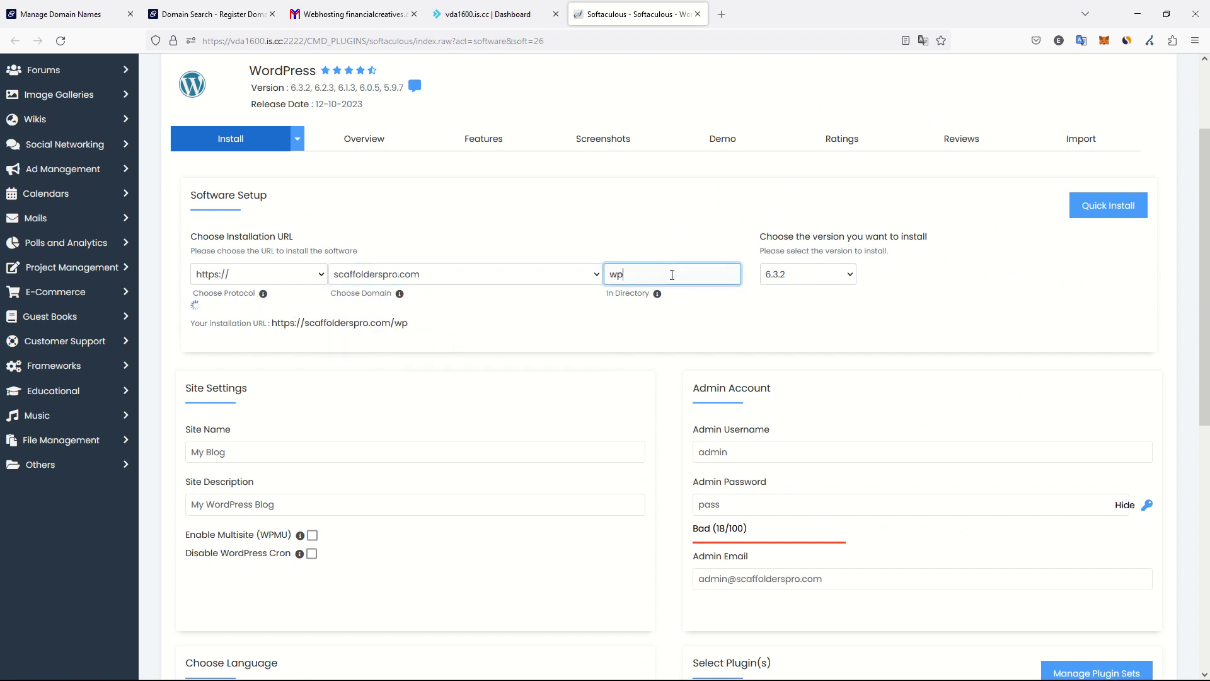
mouse_move(656, 296)
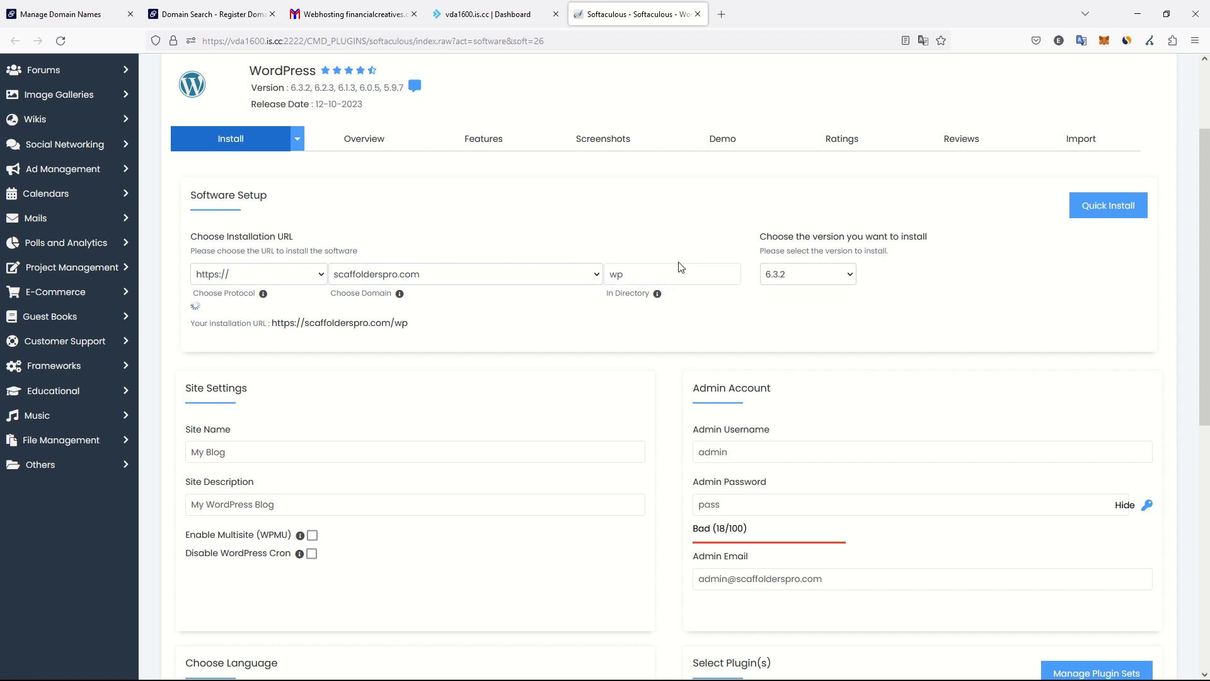
left_click(833, 277)
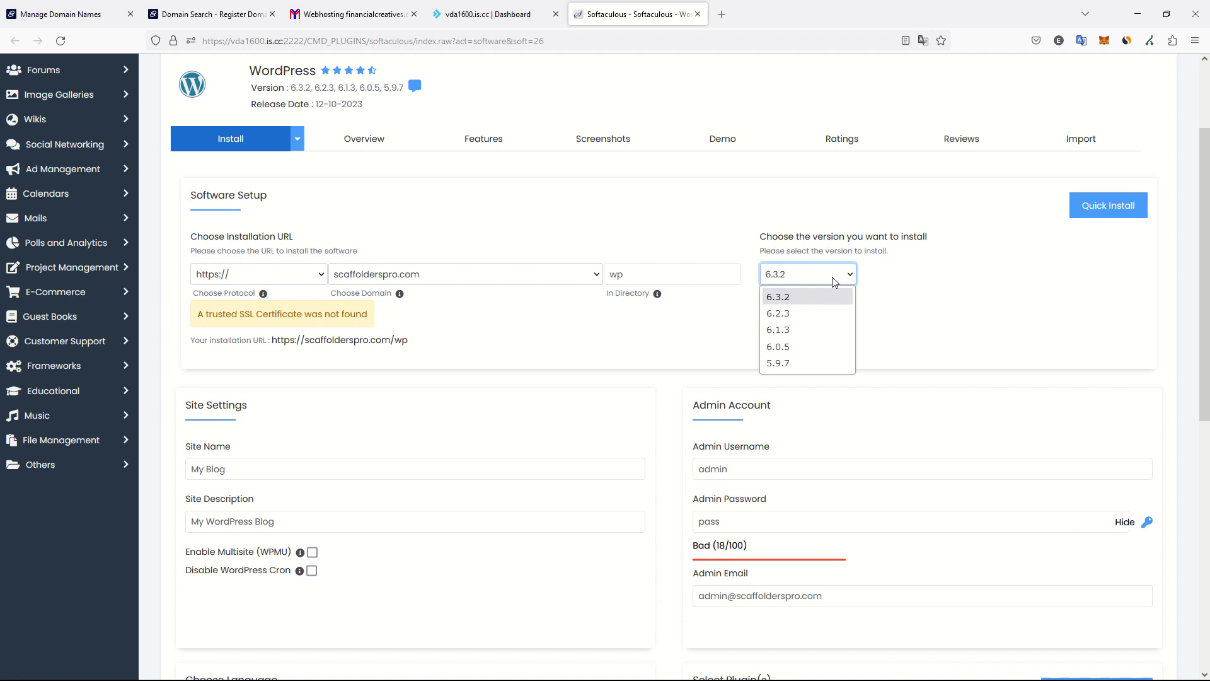
left_click(777, 266)
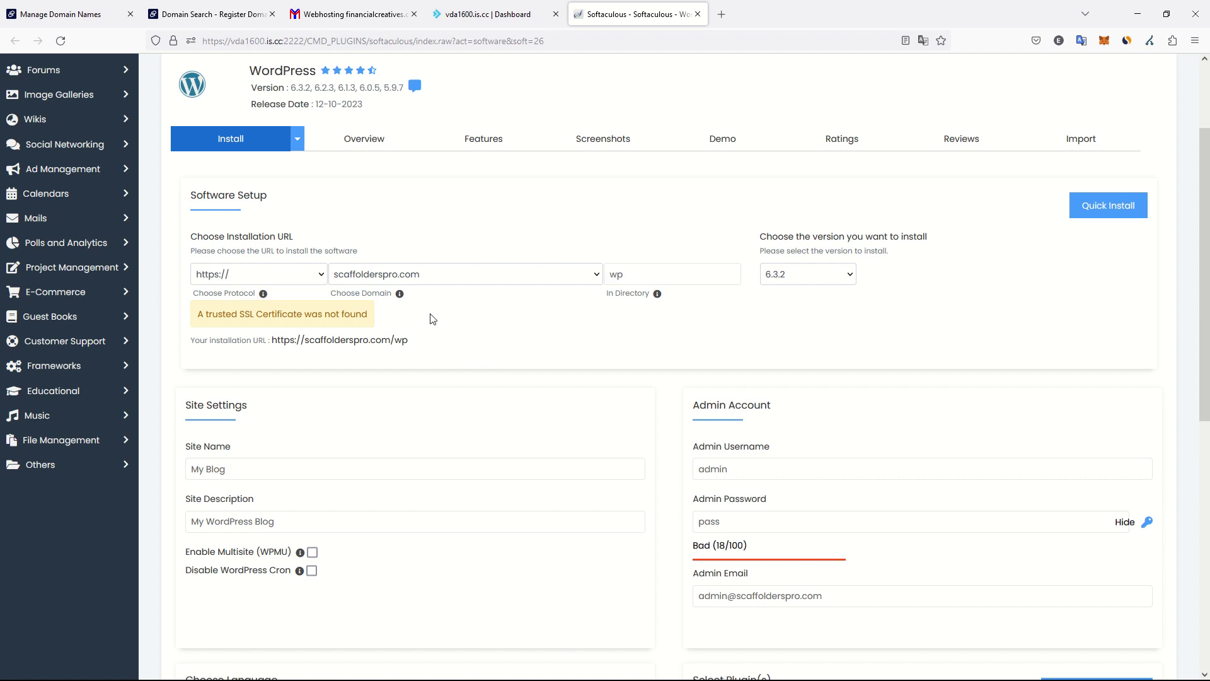
Name the site 'Scaffolders PRO' and give it a description about scaffolding
left_click(380, 460)
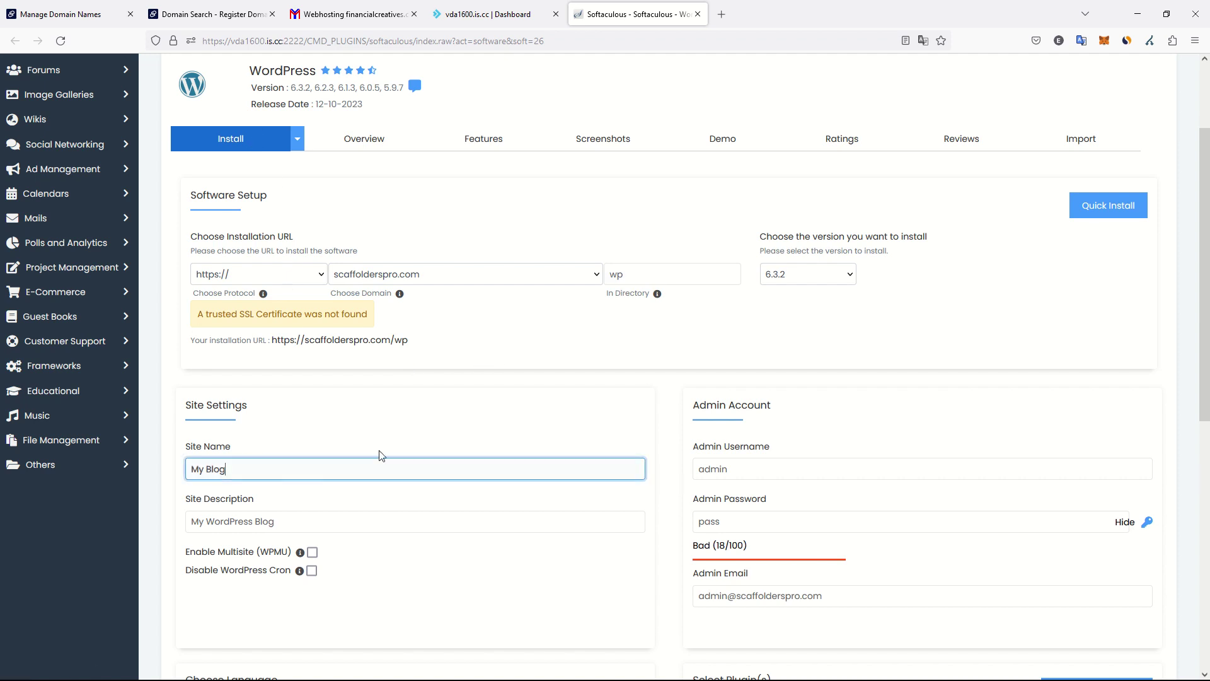
key("ctrl+a")
type("S")
left_click(317, 519)
key("ctrl+a")
type("All")
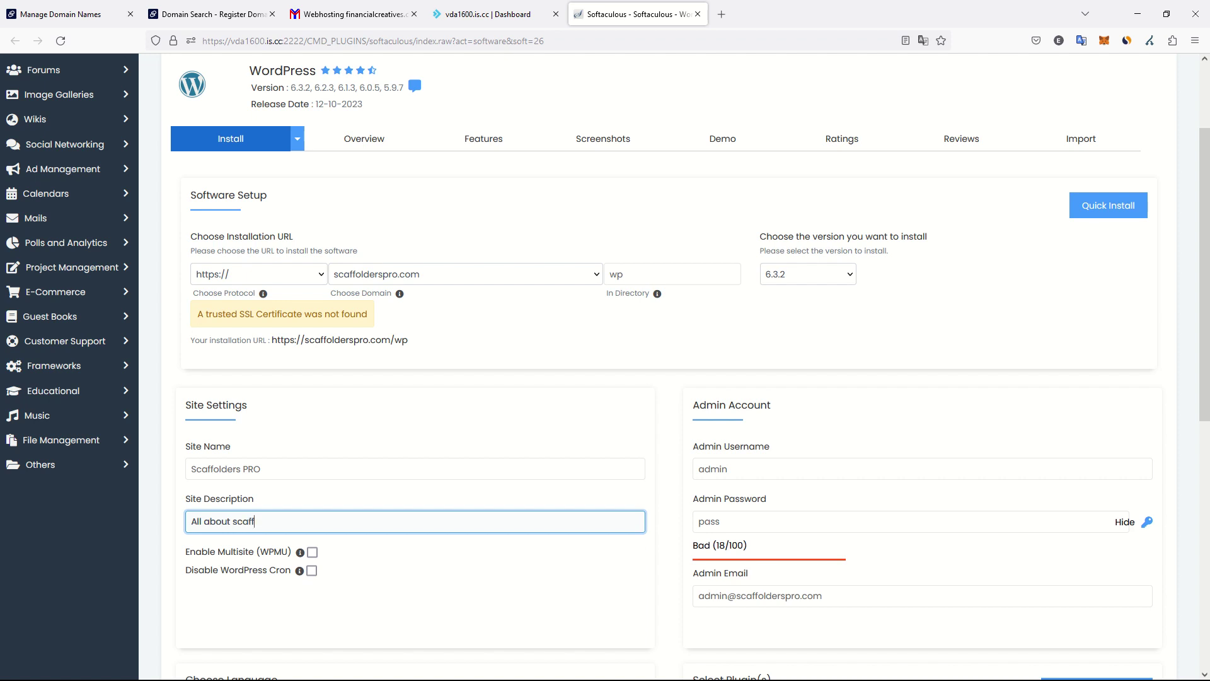
type("manage them like a pro!")
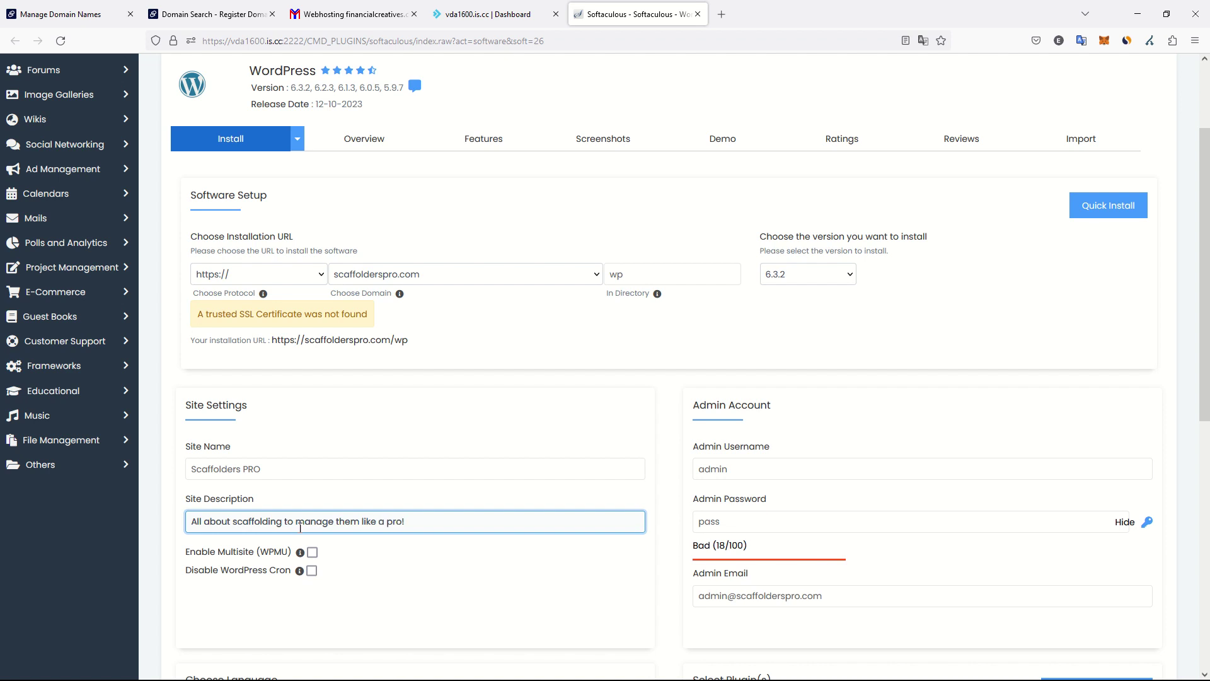
mouse_move(301, 554)
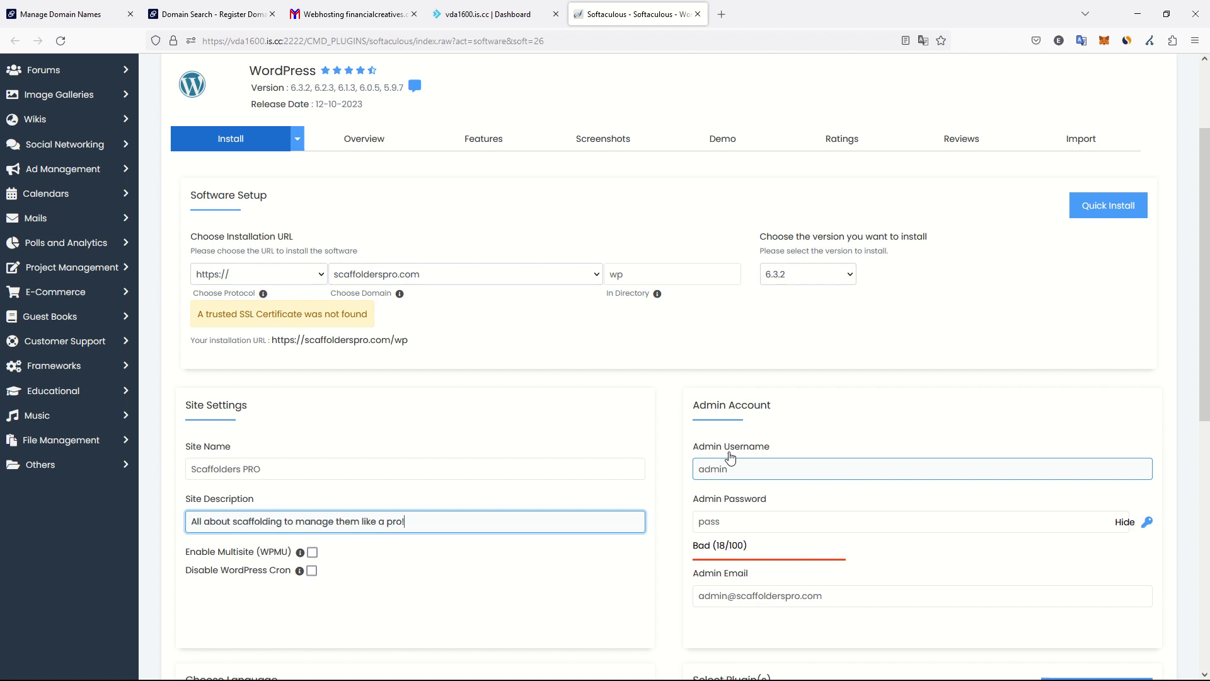
Replace the admin password with a generated strong one plus an extra character
scroll(649, 435, "down", 3)
left_click(1021, 321)
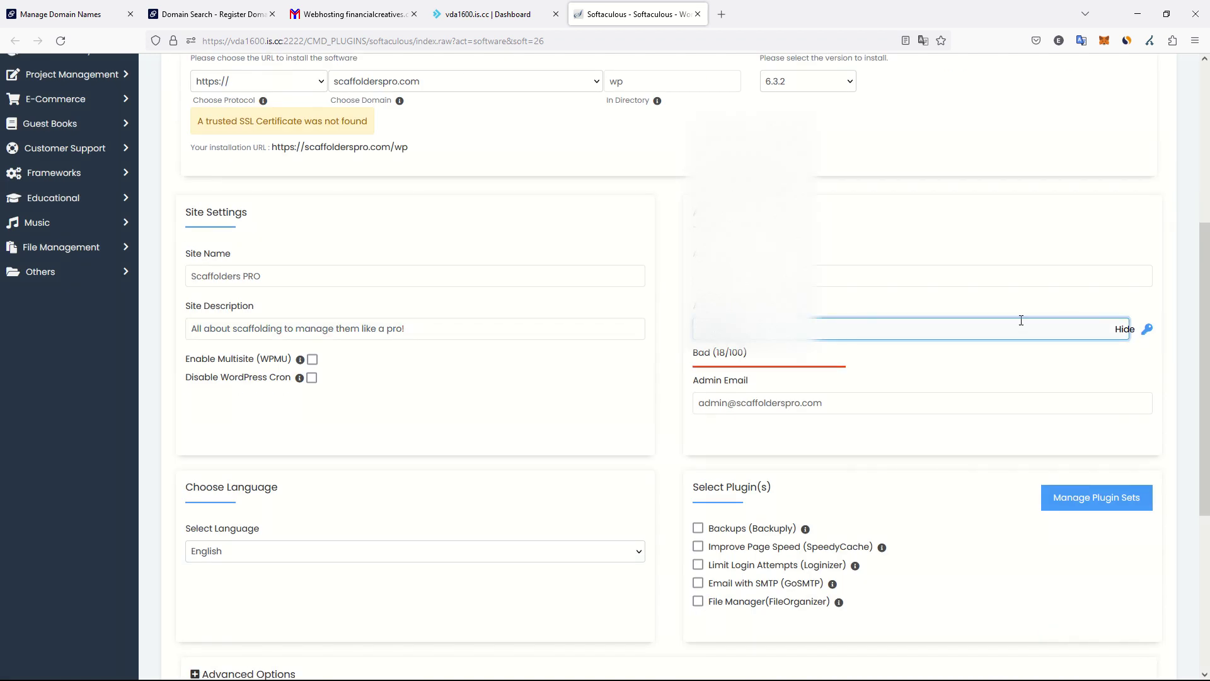
key("ctrl+a")
key("BackSpace")
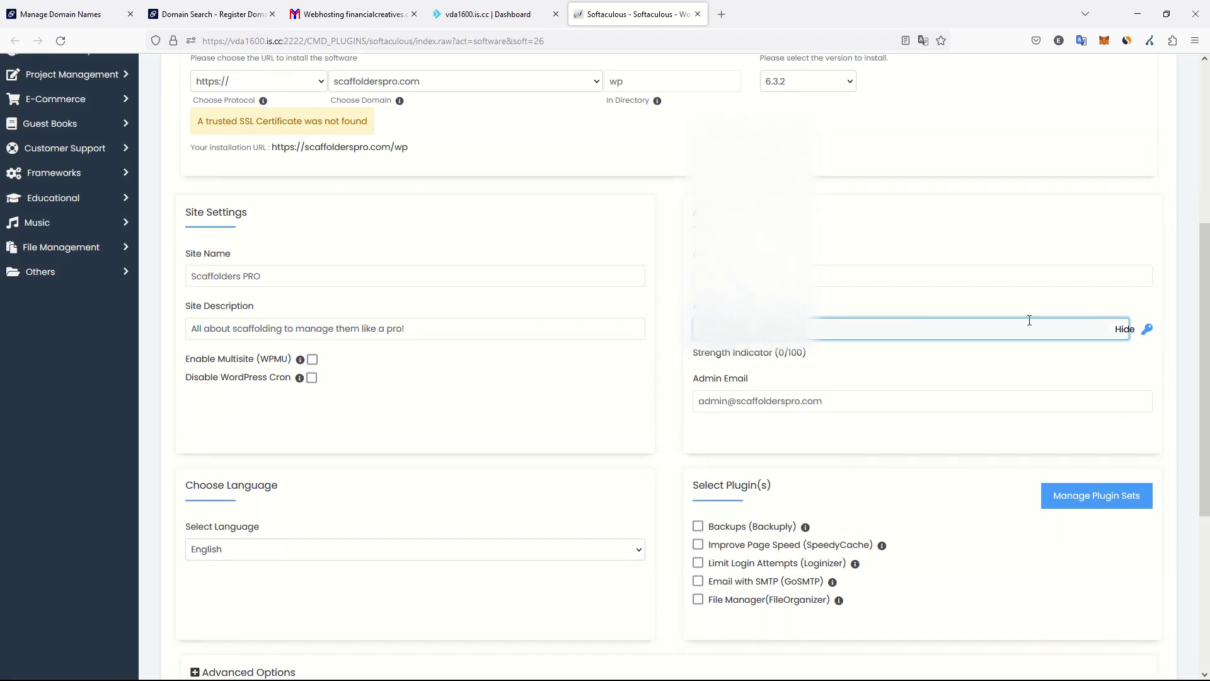
left_click(1146, 329)
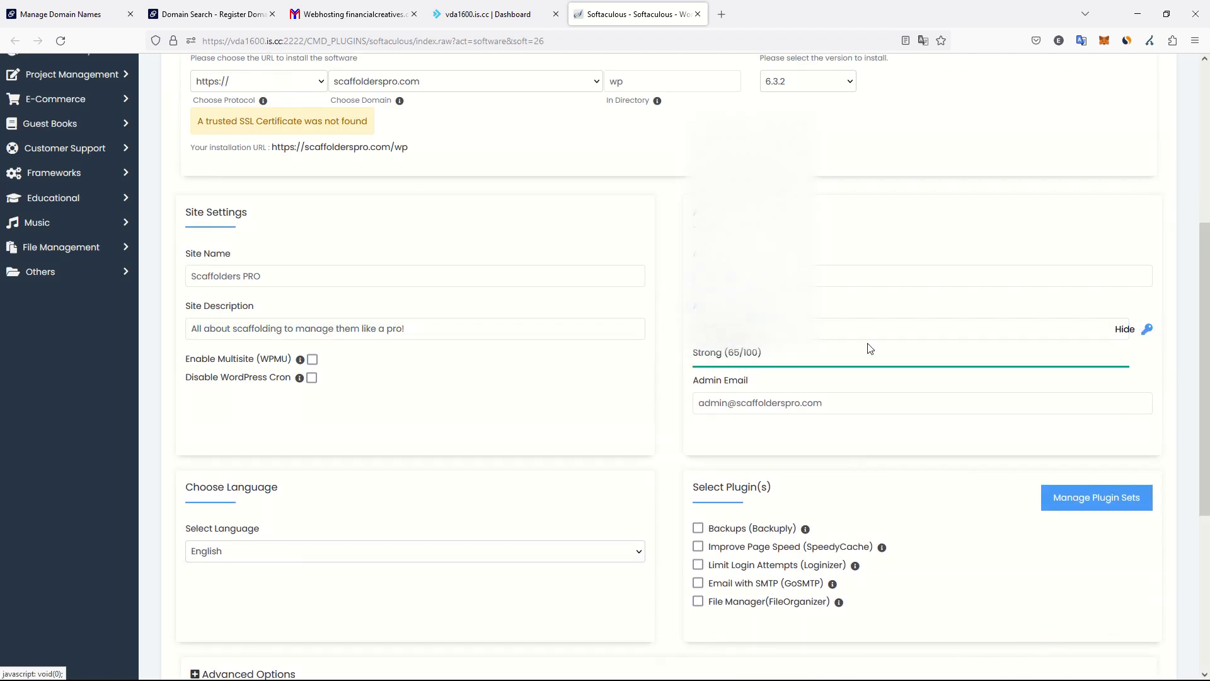
left_click(884, 327)
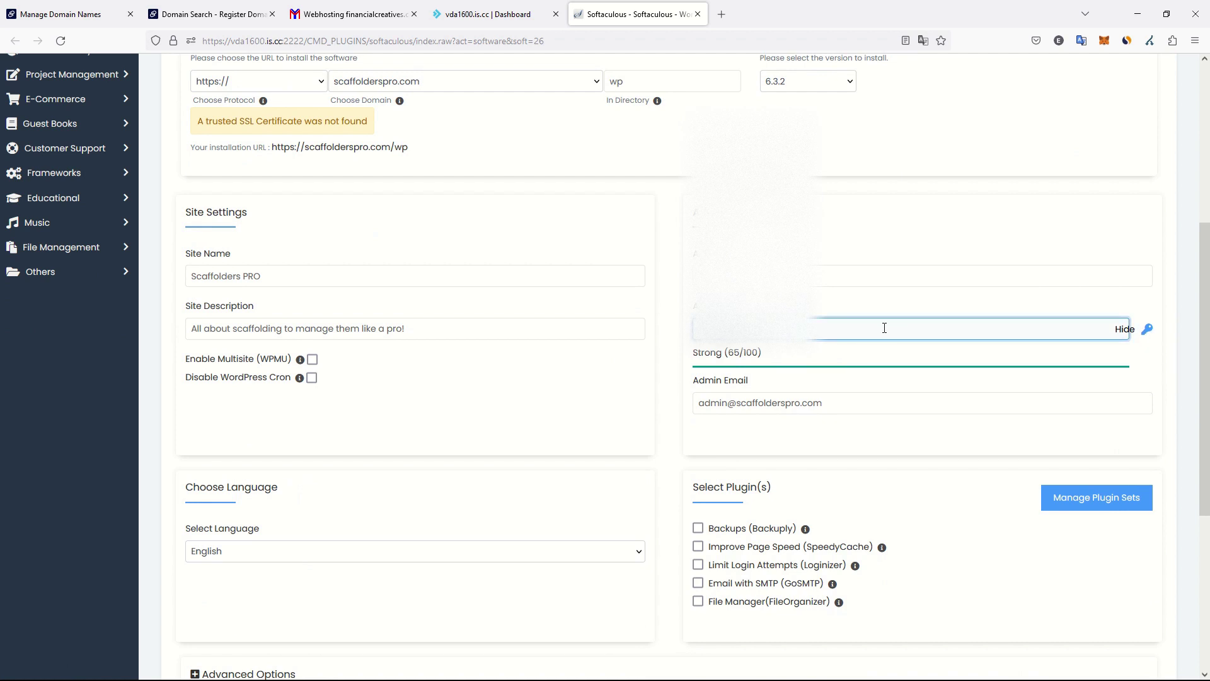
type("!")
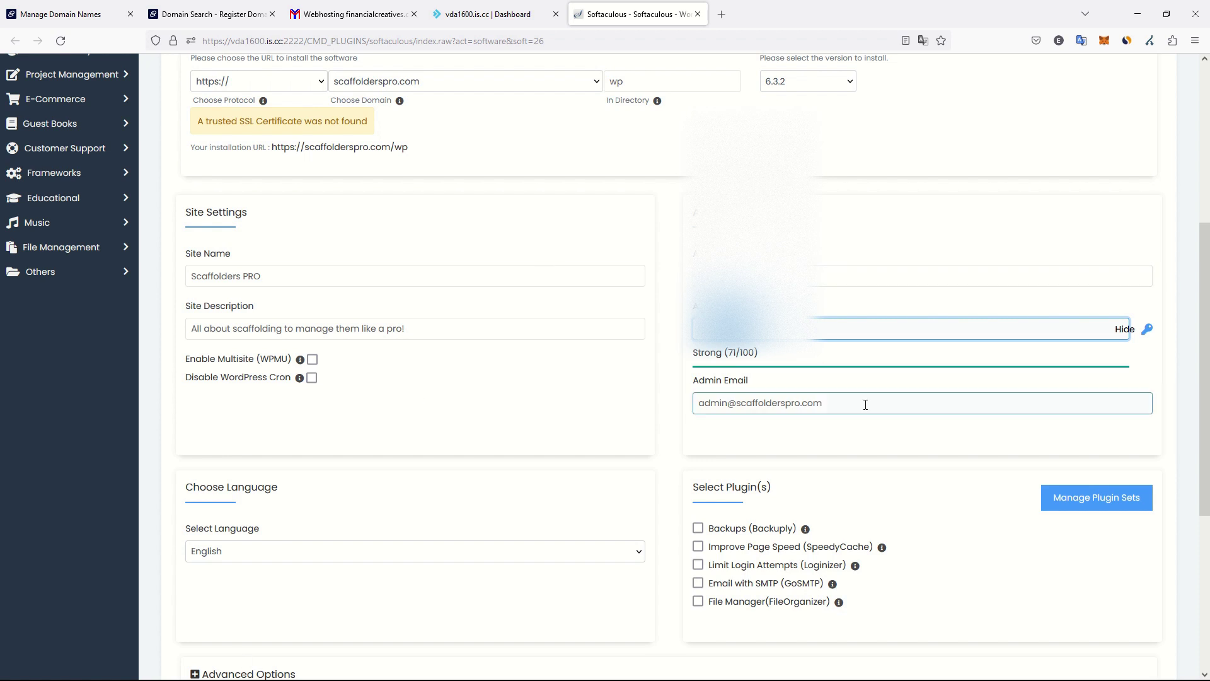
left_click(897, 403)
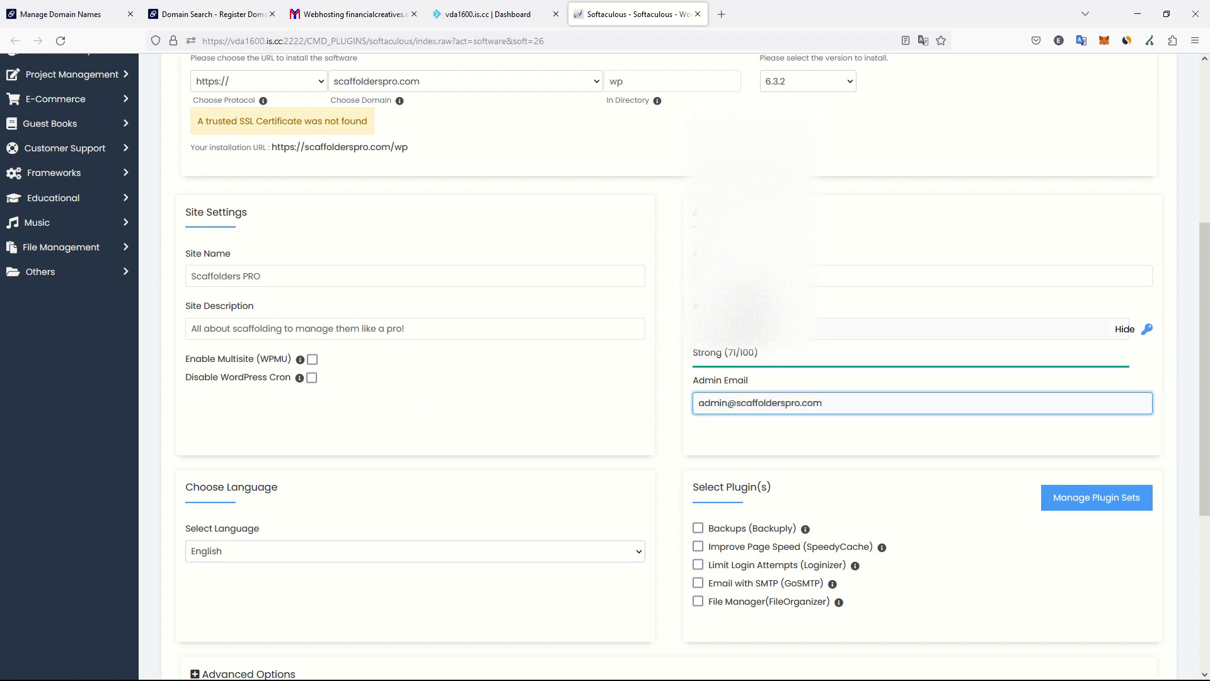
left_click(922, 275)
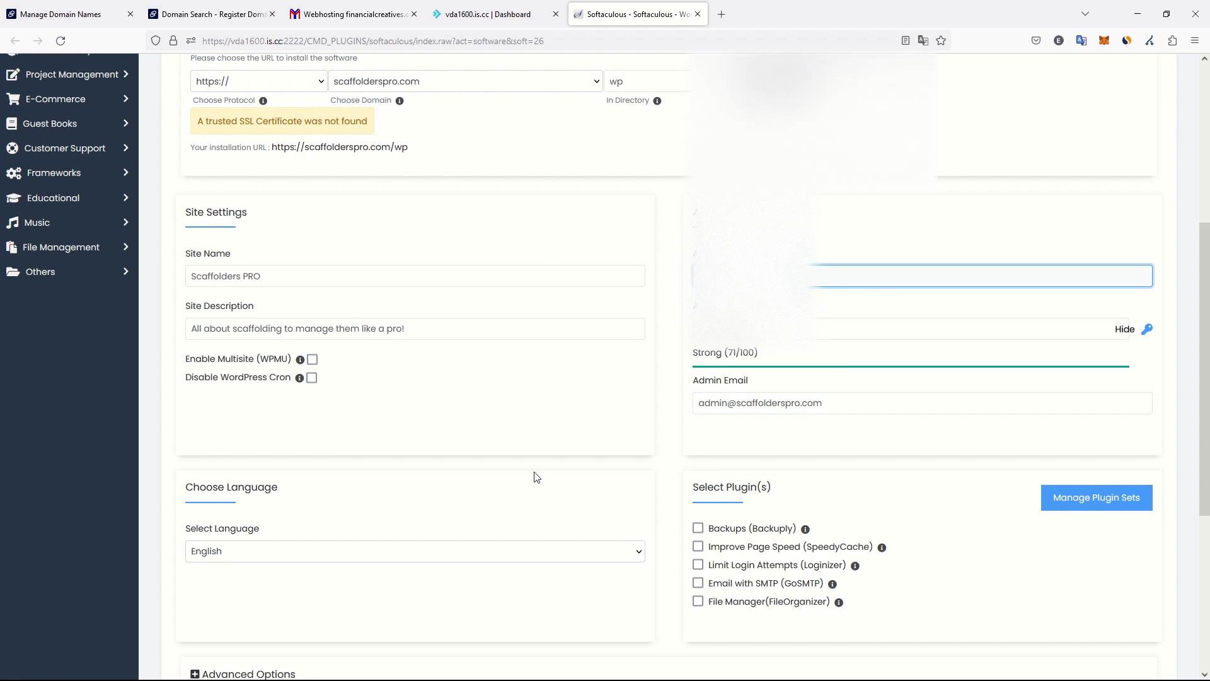
Tick the Backups, Improve Page Speed and Limit Login Attempts plugins
scroll(689, 331, "down", 3)
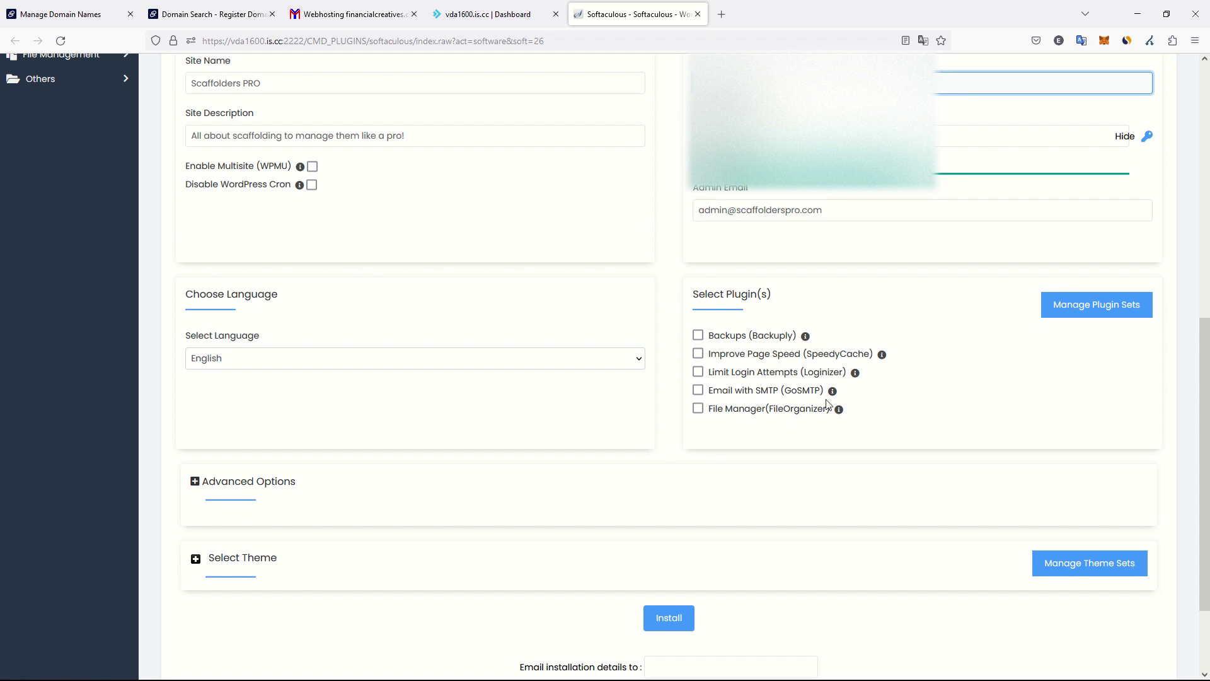
mouse_move(833, 397)
left_click(698, 370)
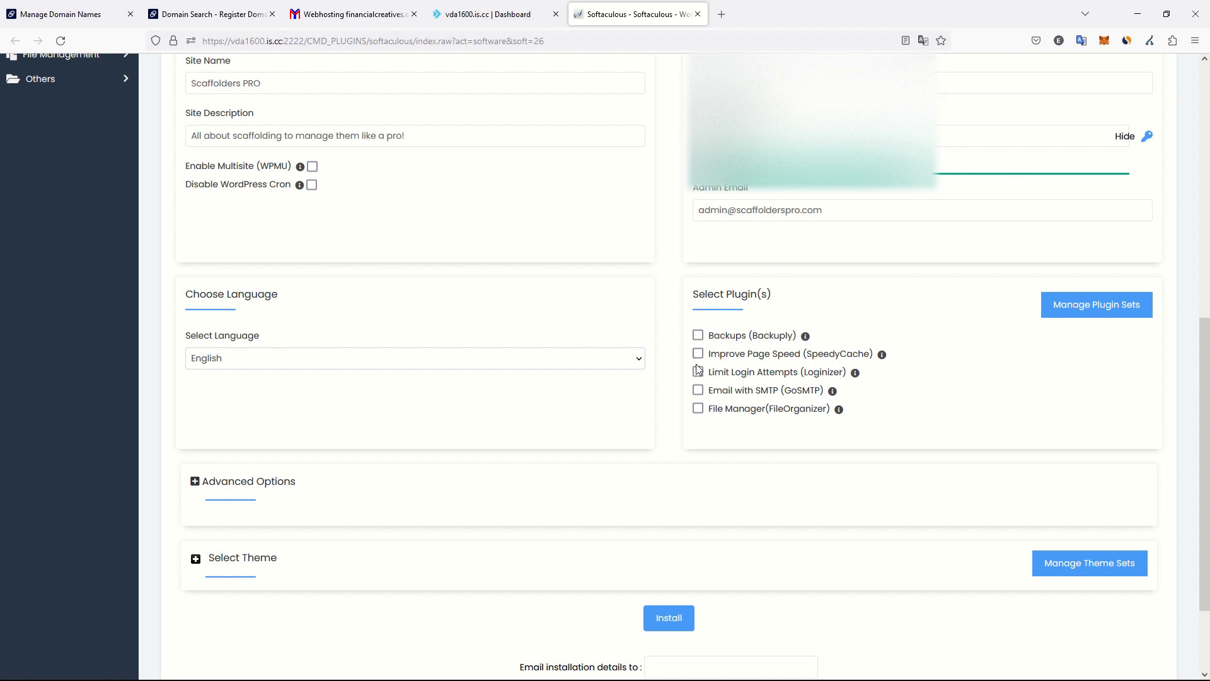
left_click(699, 372)
left_click(698, 335)
mouse_move(836, 394)
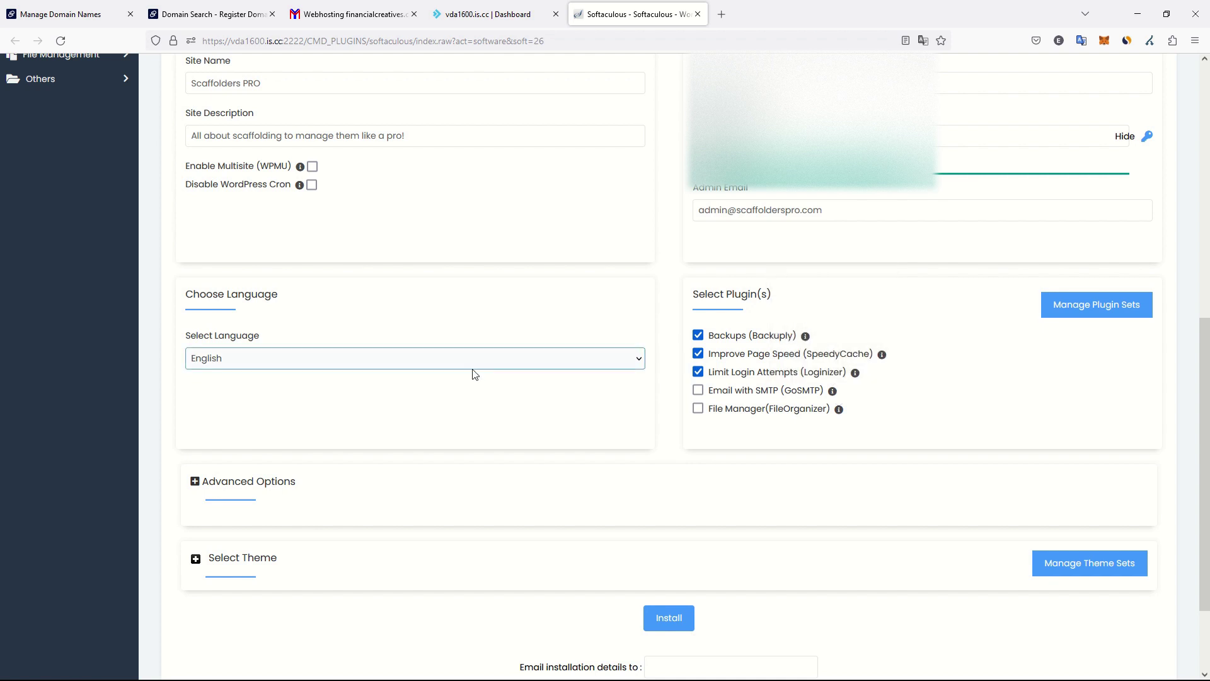
scroll(473, 372, "down", 2)
Expand advanced options, edit the database name, and toggle plugin and theme auto-upgrades
left_click(195, 365)
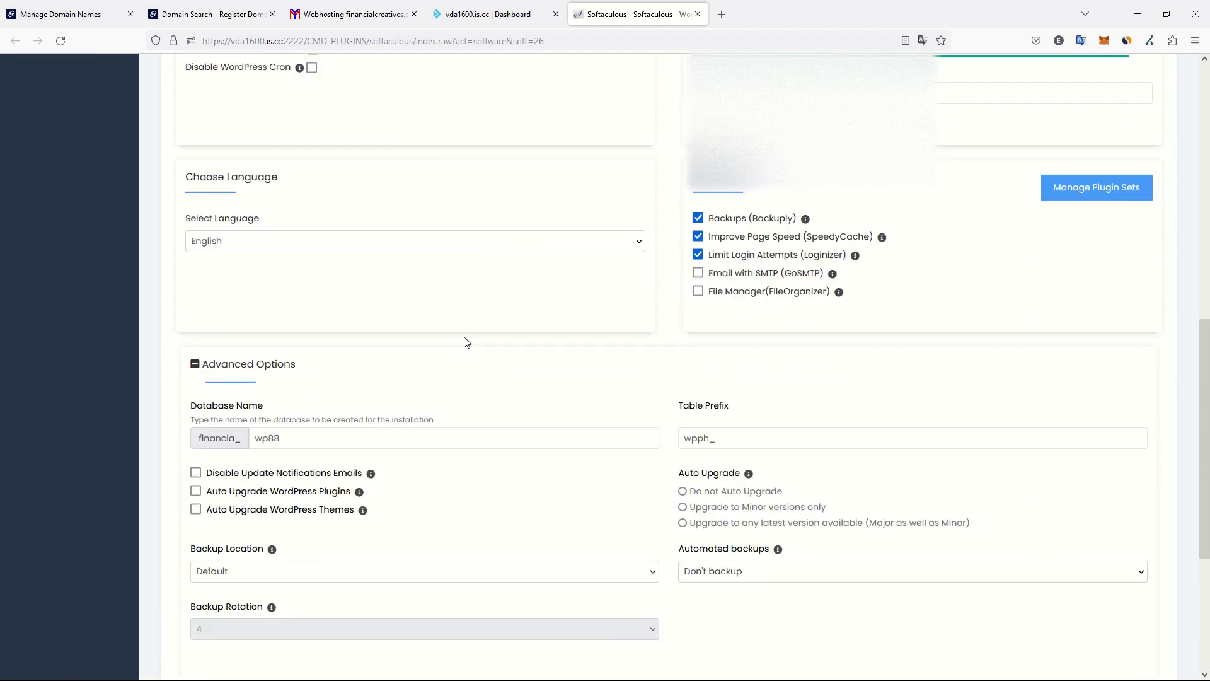
scroll(492, 309, "down", 3)
left_click(260, 242)
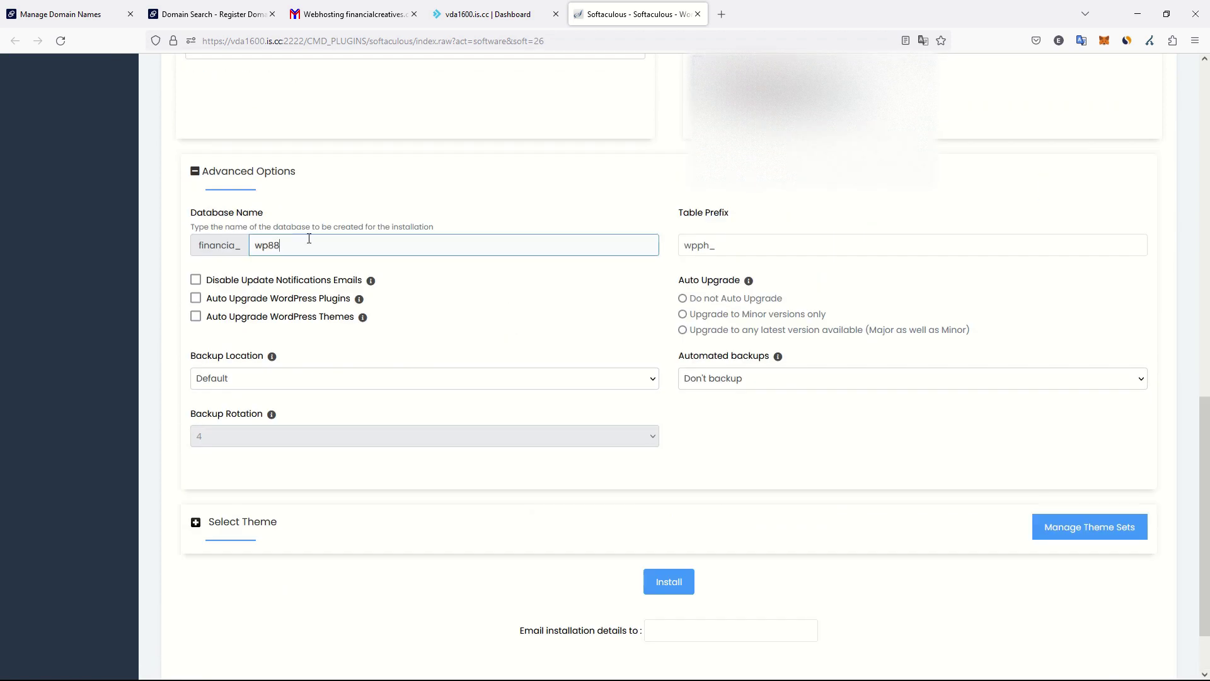
left_click(424, 243)
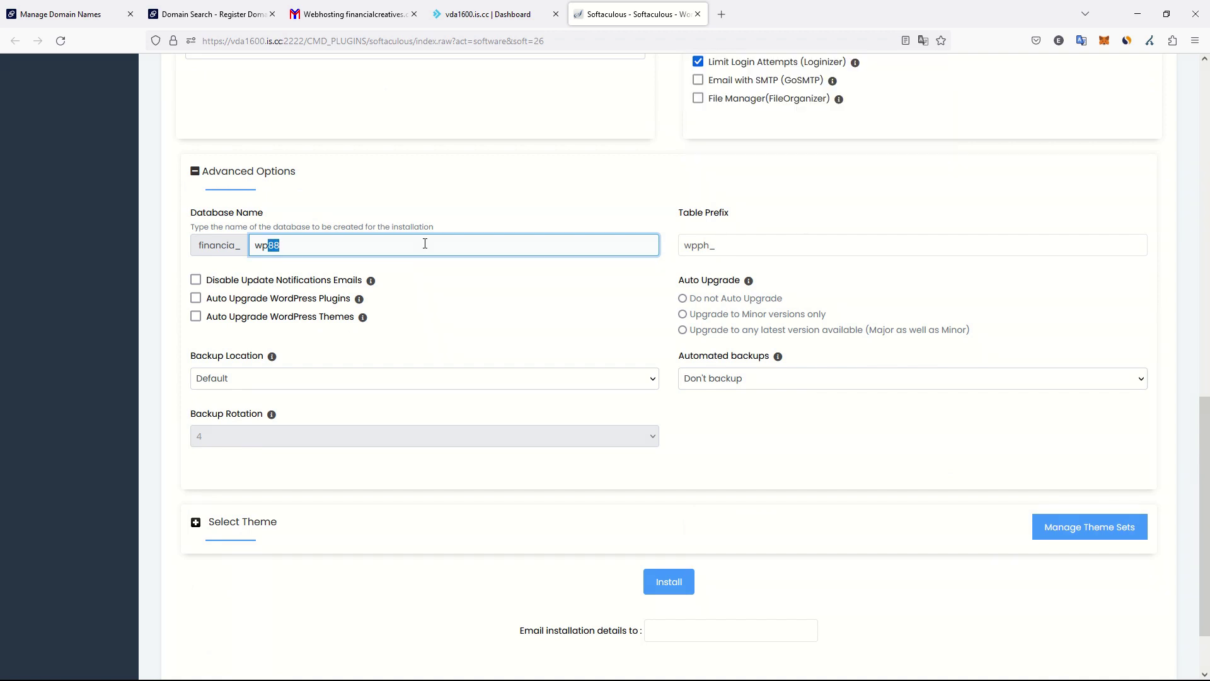
type("scaffpro")
left_click(232, 300)
left_click(233, 317)
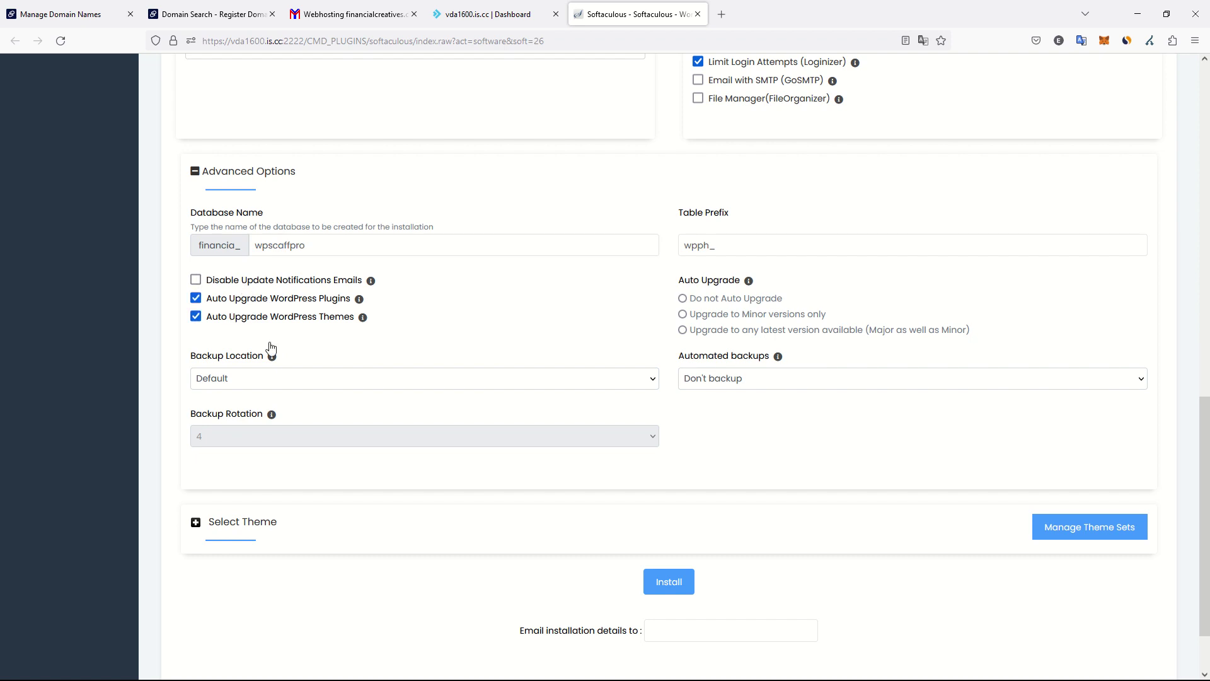
left_click(275, 382)
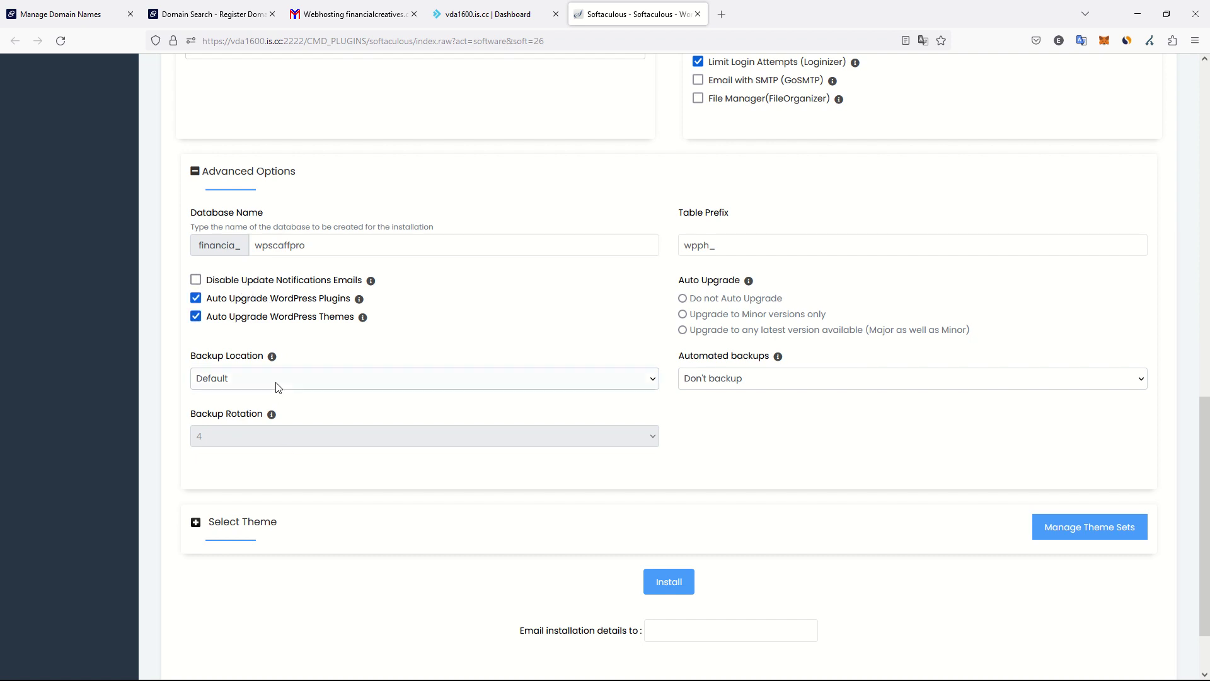
Shorten the database name to wpscpro, allow minor-version upgrades only, and expand theme selection
left_click(396, 242)
key("BackSpace")
key("BackSpace")
key("BackSpace")
key("BackSpace")
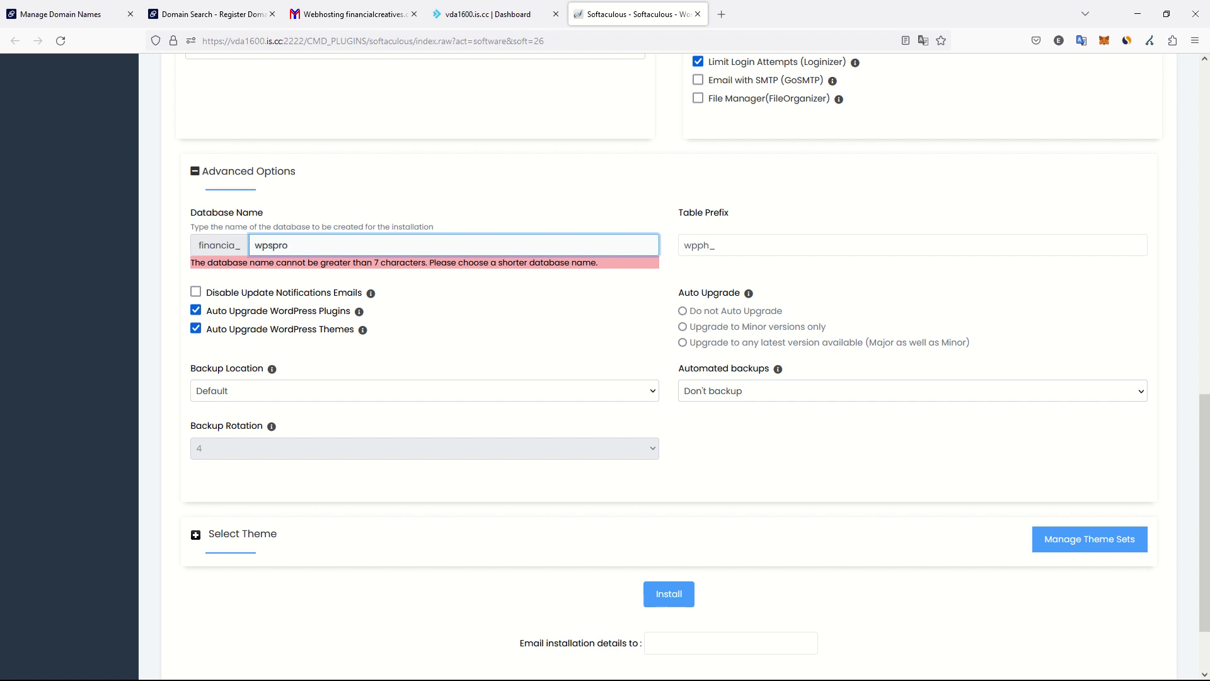
type("c")
key("Tab")
left_click(768, 245)
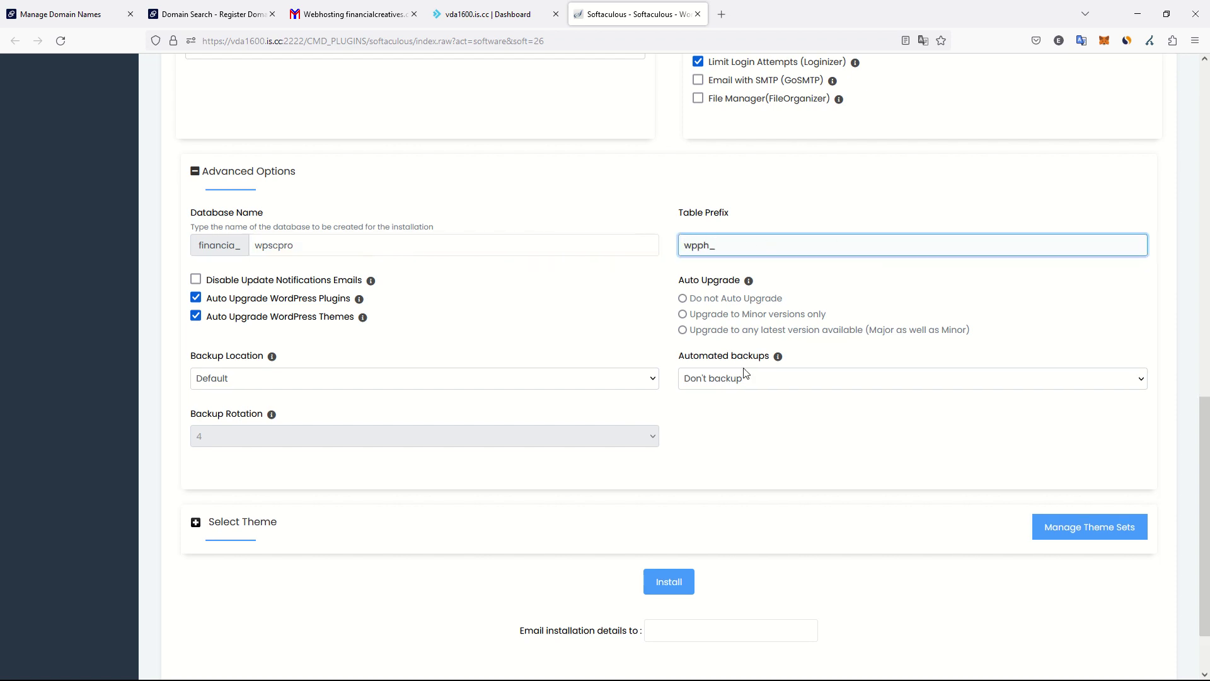
double_click(754, 313)
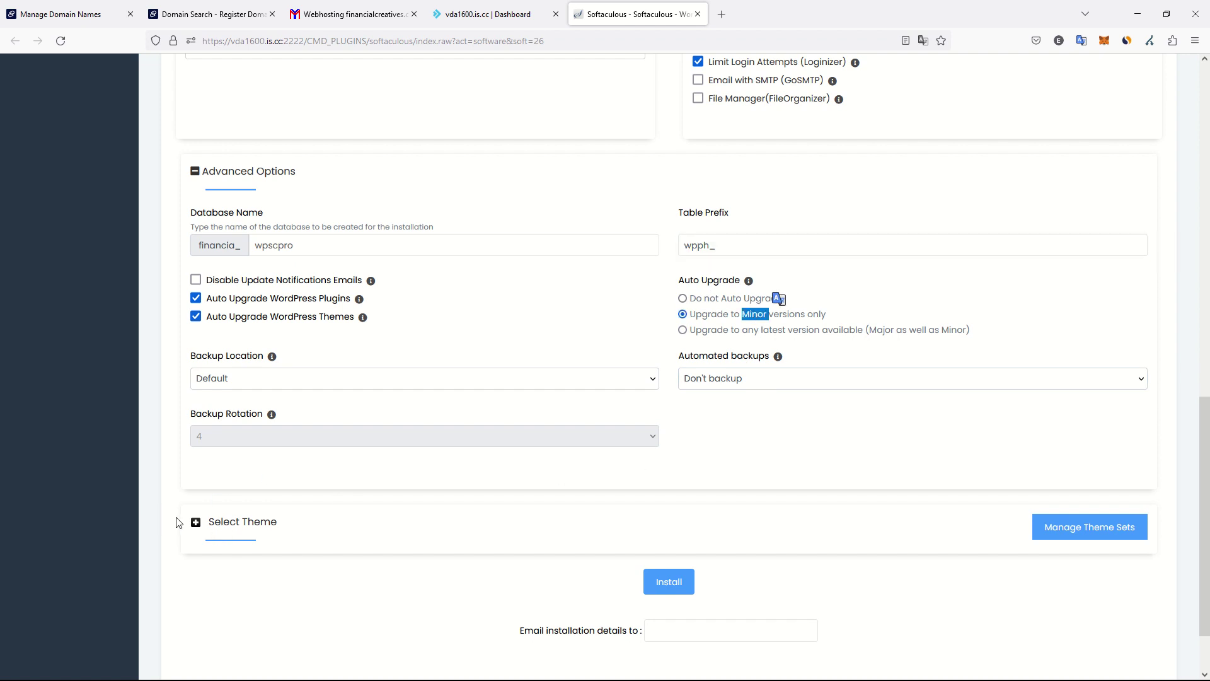
left_click(195, 523)
Scroll to the bottom of the form and launch the WordPress installation
scroll(467, 404, "down", 3)
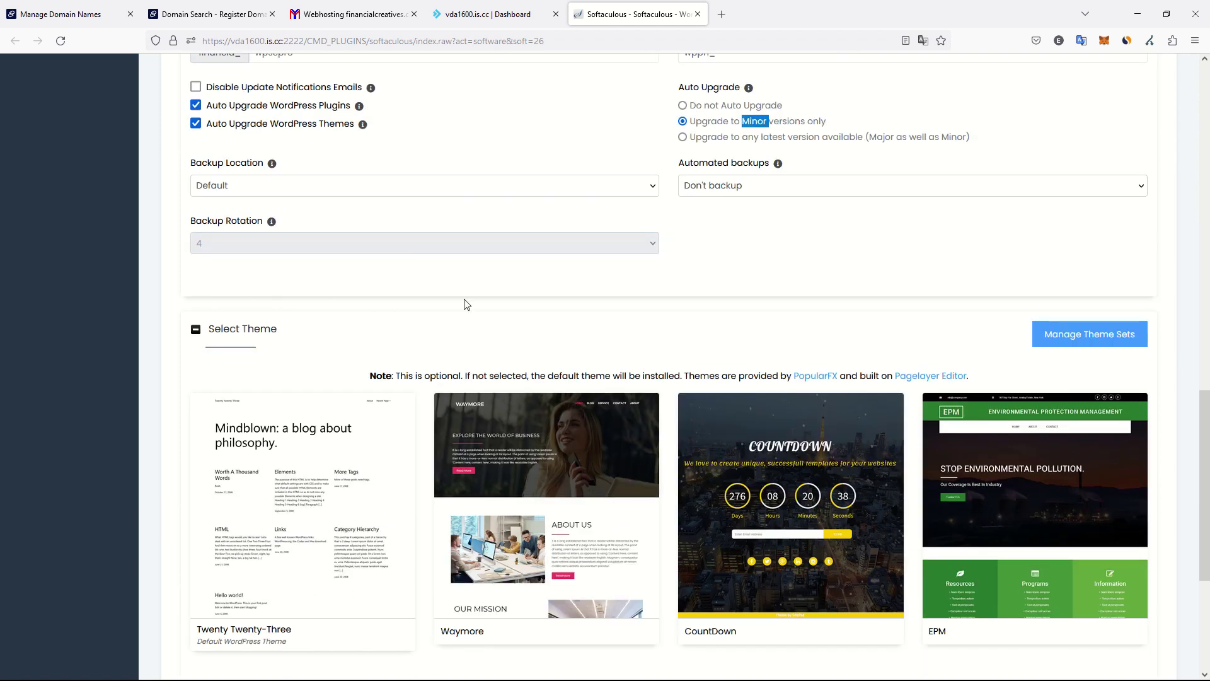
scroll(467, 305, "down", 3)
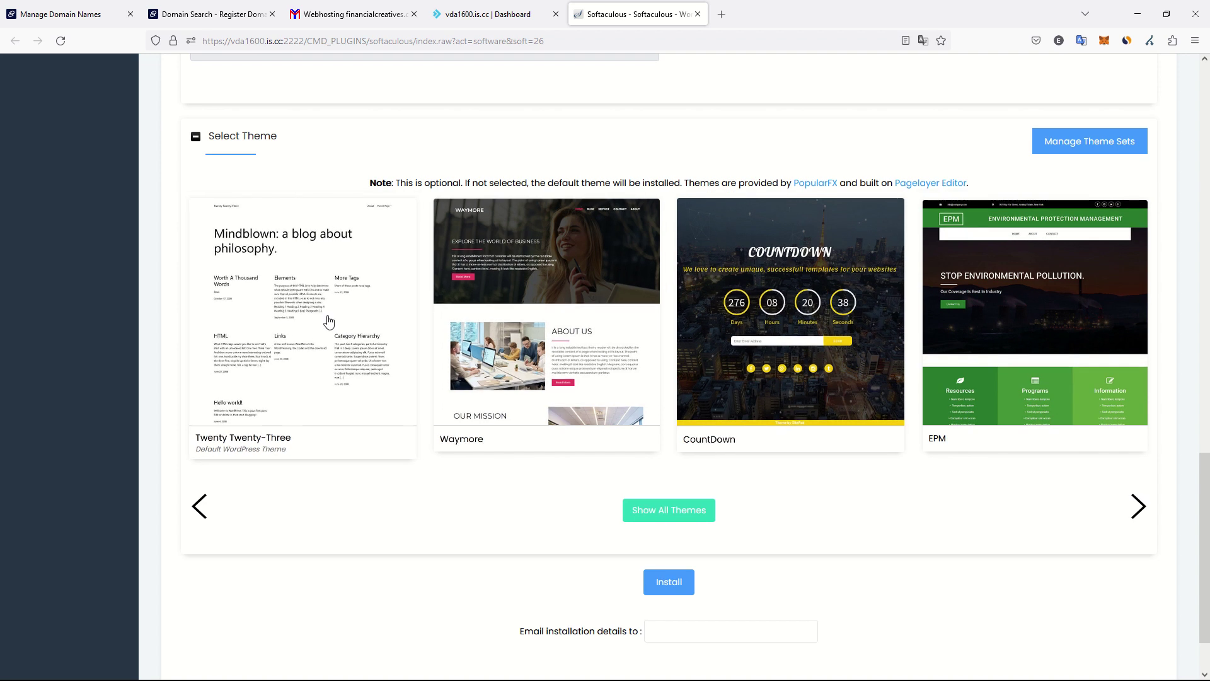
scroll(636, 334, "up", 15)
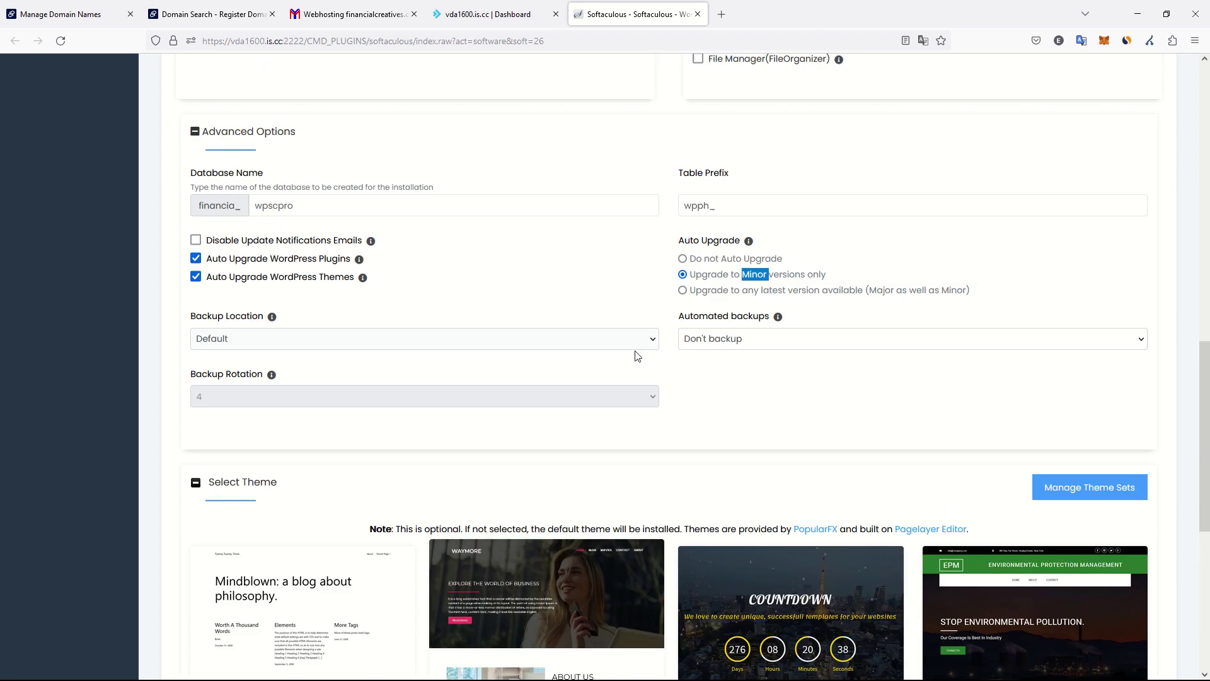
scroll(634, 318, "down", 15)
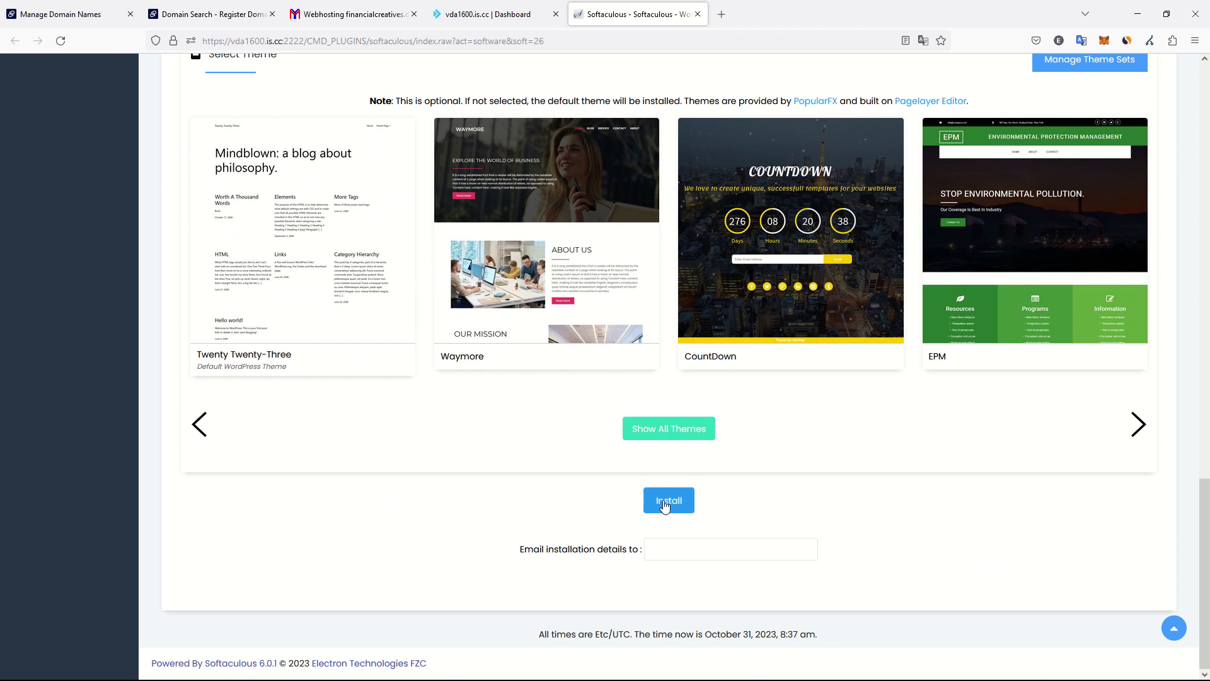
left_click(675, 559)
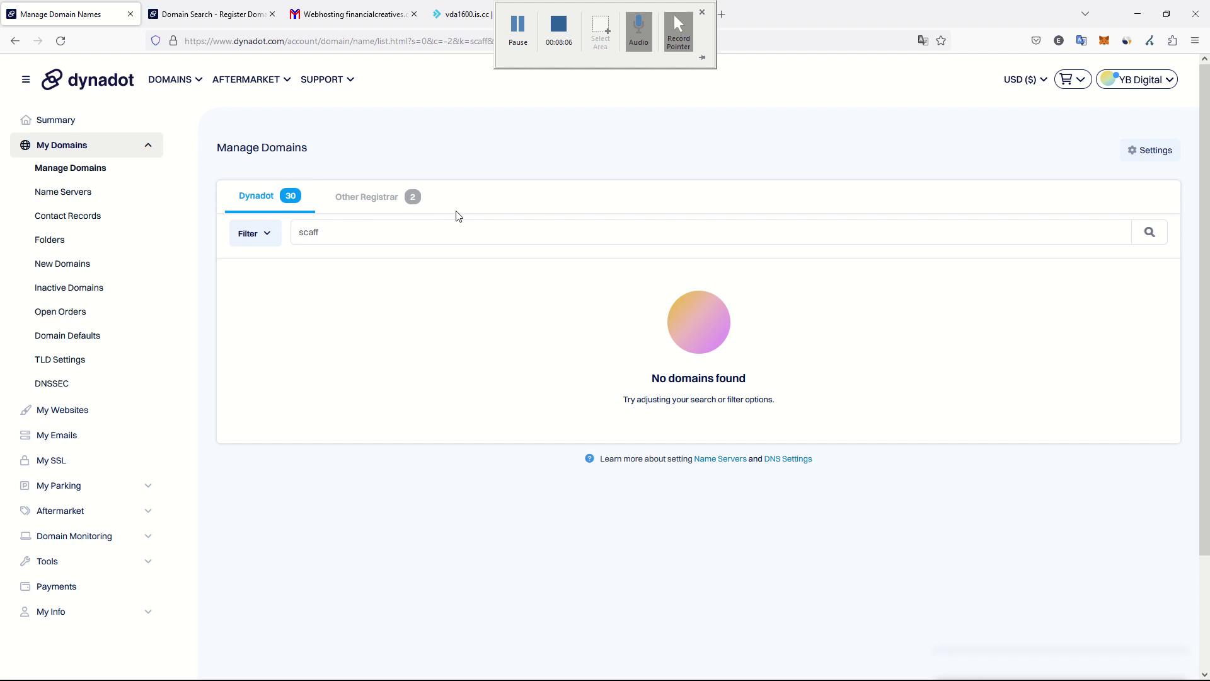
Search the domain list for scaff and open scaffolderspro.com's settings page
left_click(1148, 238)
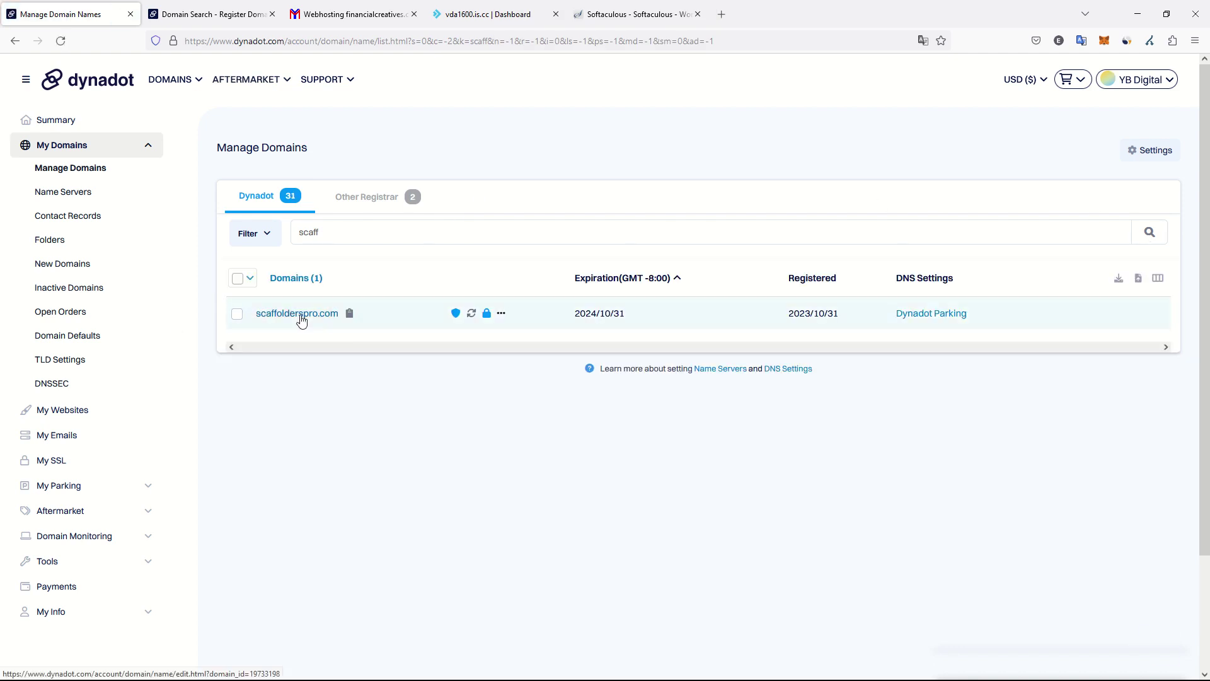
left_click(270, 314)
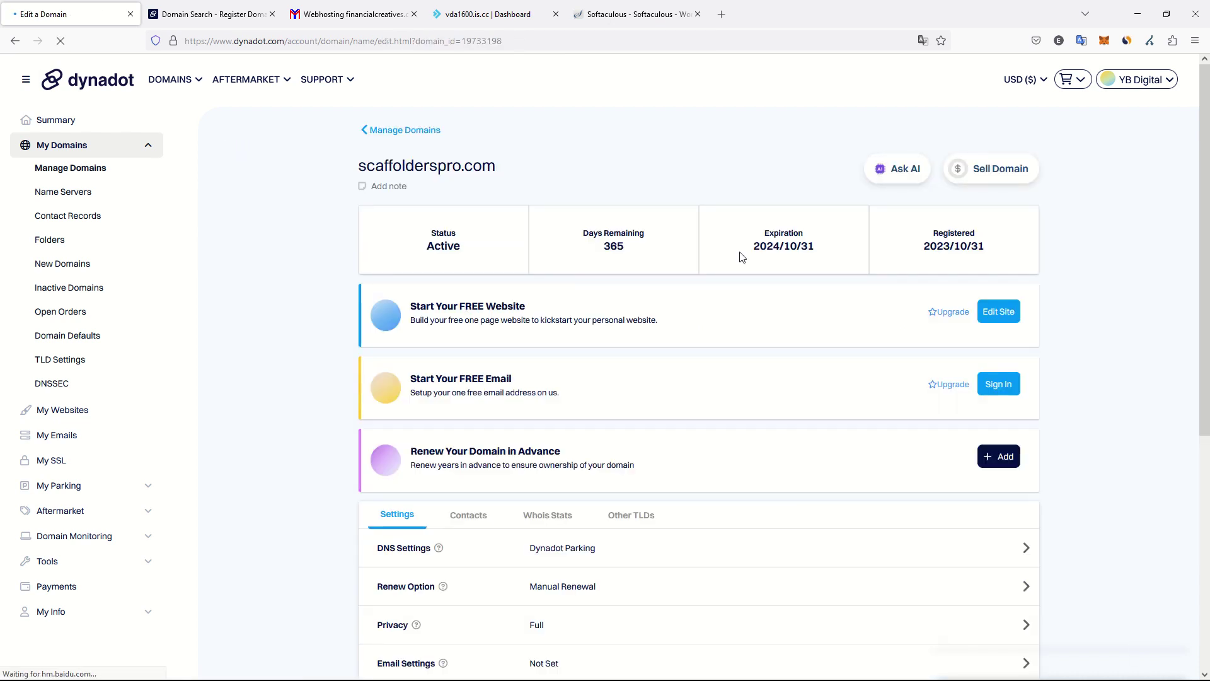
scroll(592, 208, "down", 5)
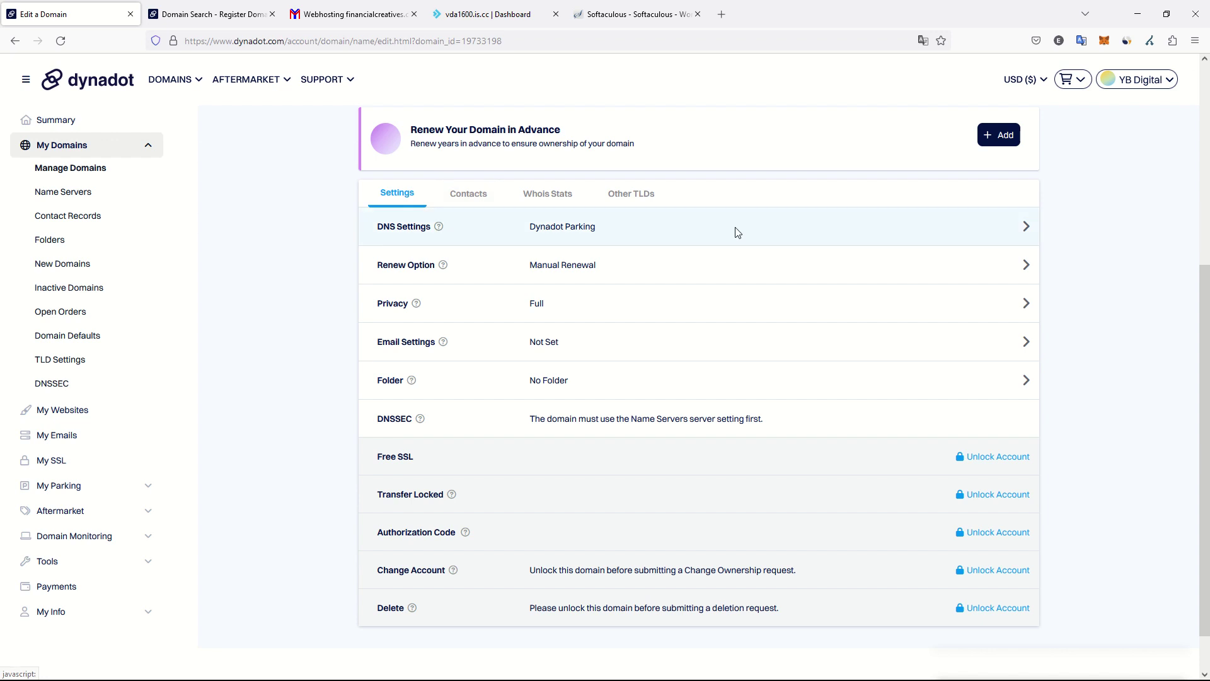
Switch scaffolderspro.com's DNS settings to Dynadot DNS and focus the first record's address field
left_click(1026, 227)
left_click(496, 196)
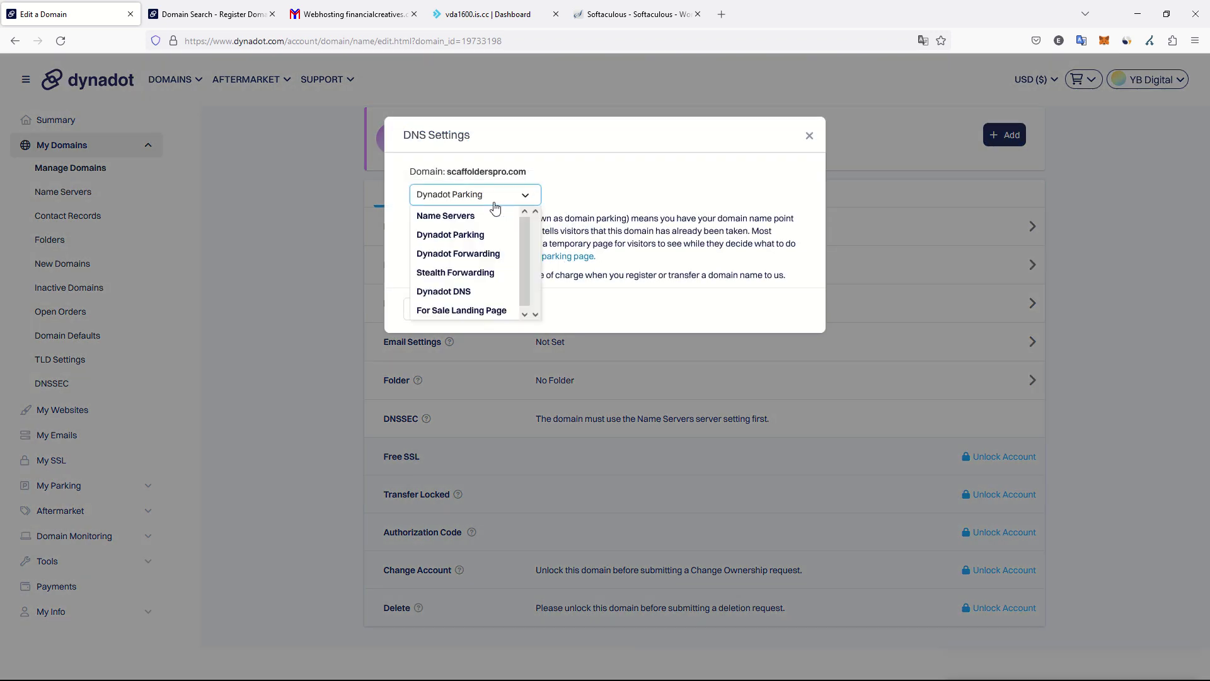
left_click(484, 292)
left_click(586, 291)
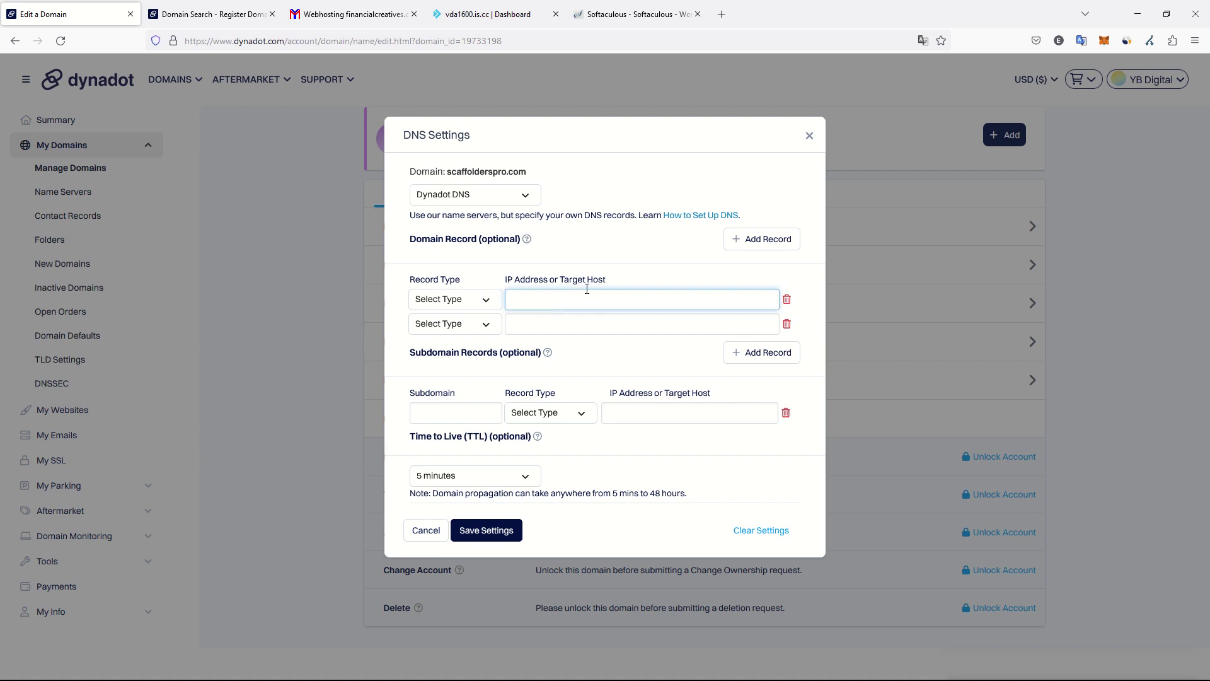
left_click(208, 14)
Open the full list of managed domains under My Domains
left_click(1144, 80)
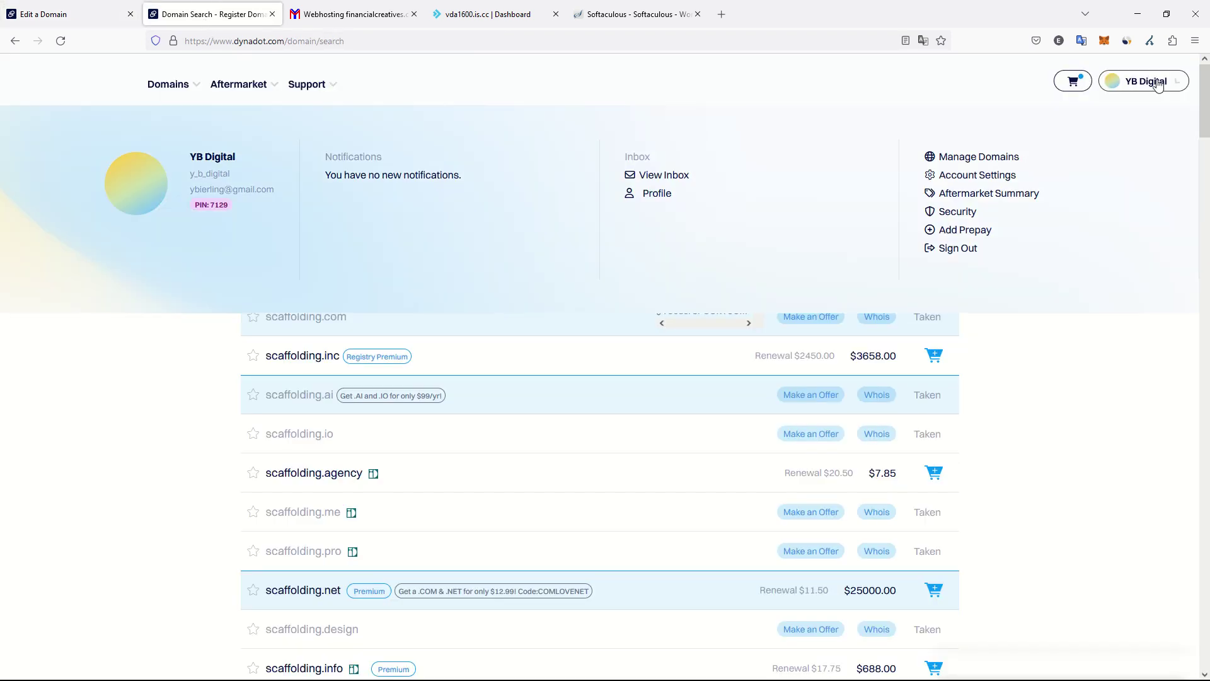
left_click(987, 155)
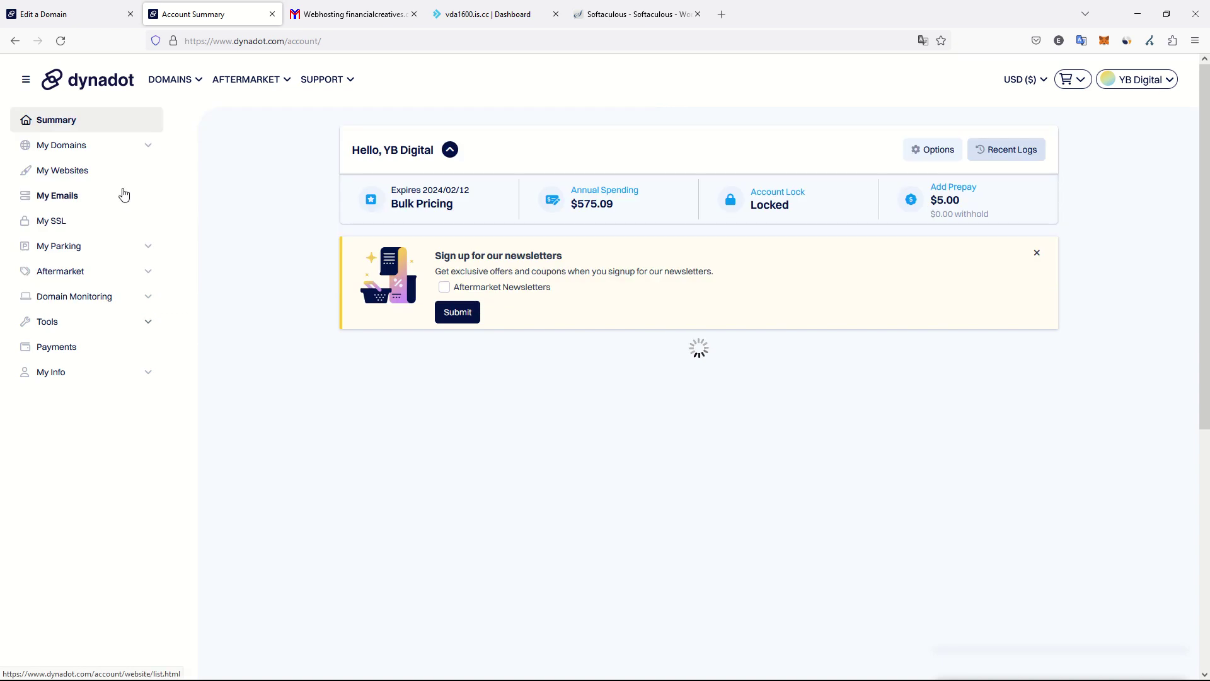
left_click(89, 148)
left_click(77, 170)
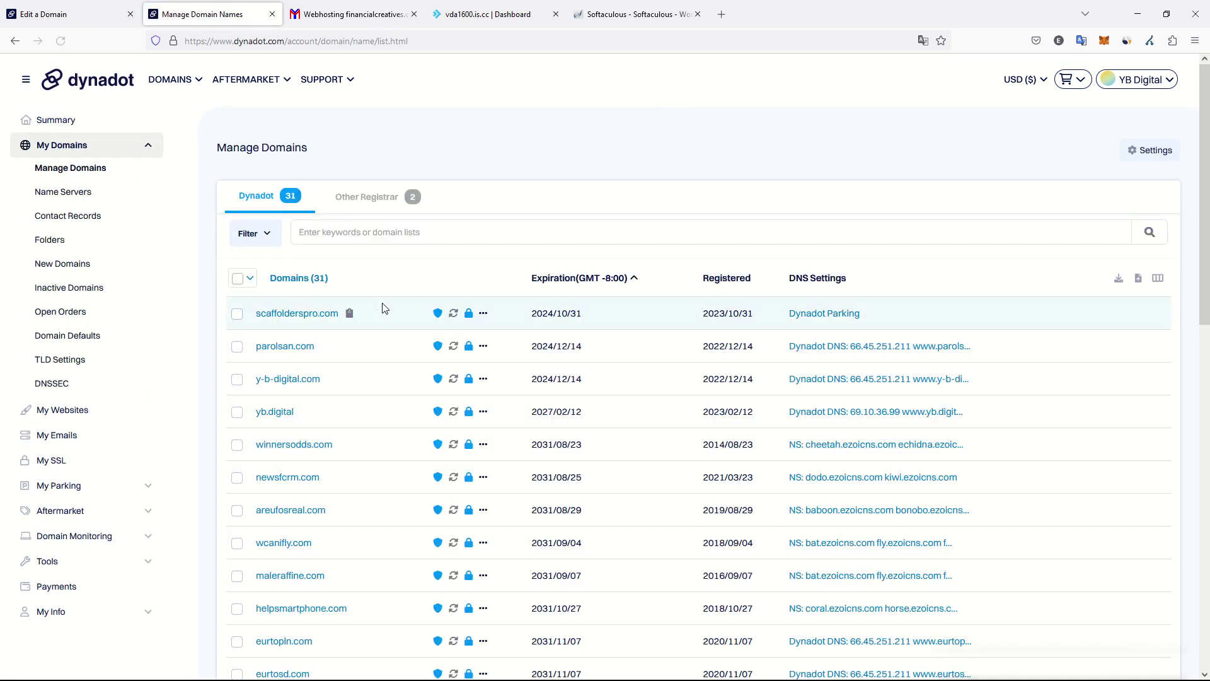
scroll(403, 352, "down", 1)
scroll(316, 395, "down", 1)
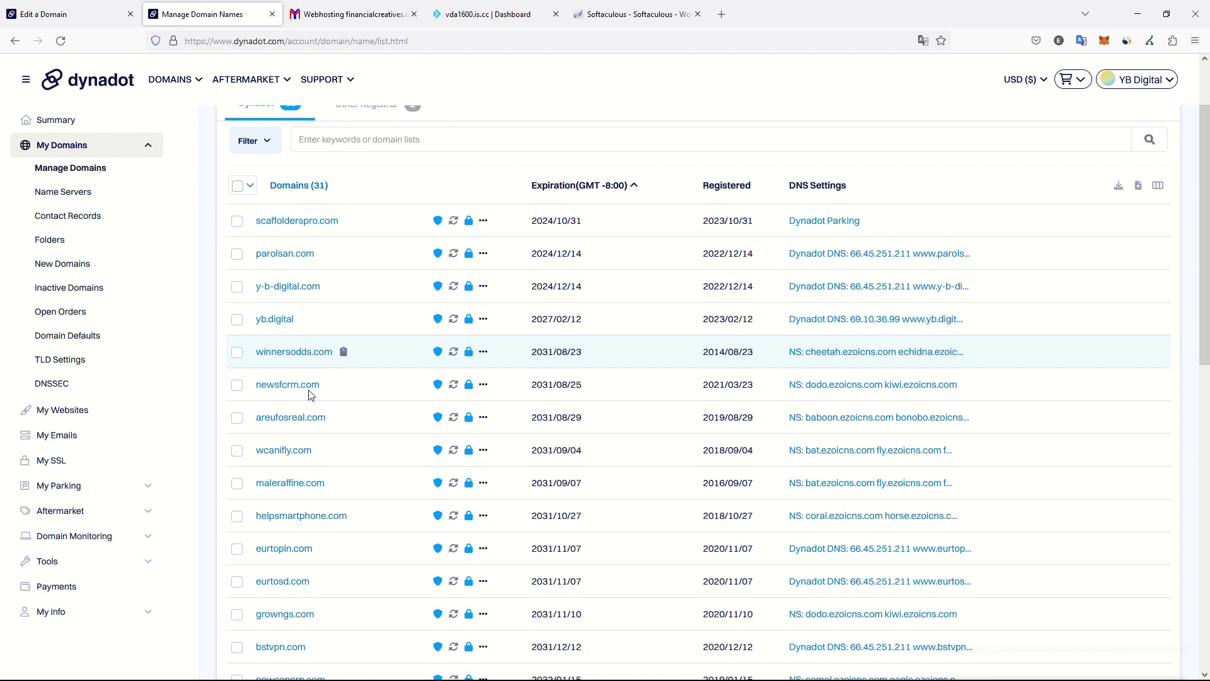
scroll(397, 374, "down", 5)
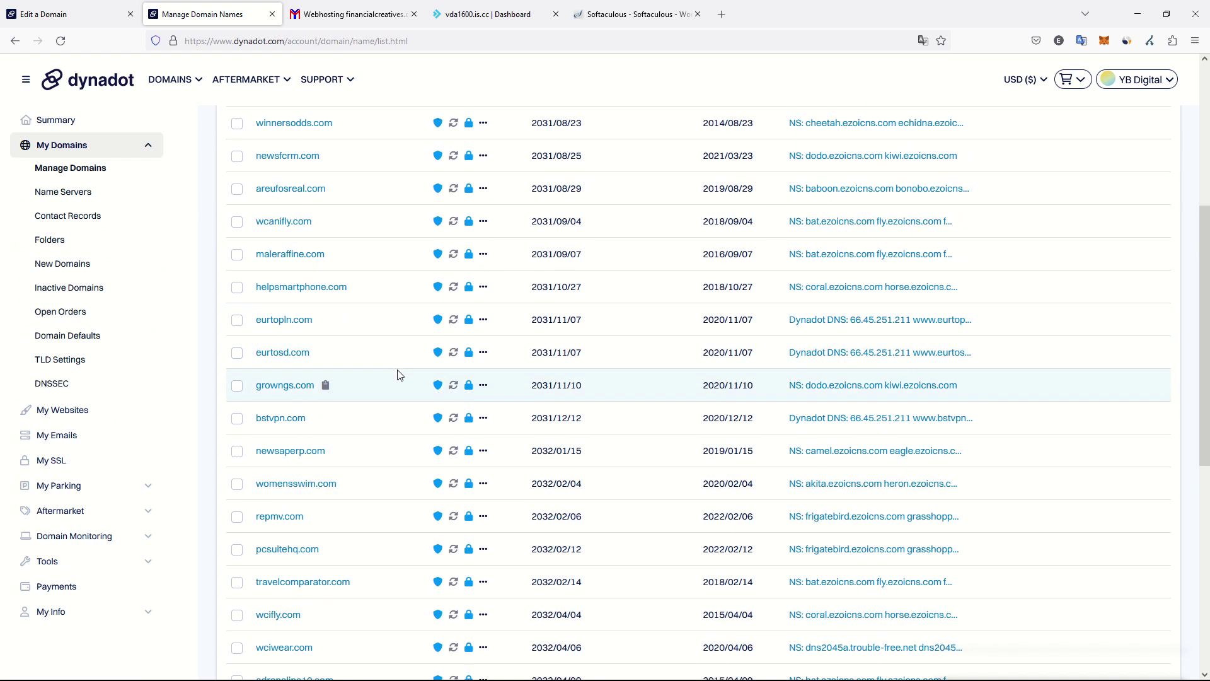
scroll(398, 366, "down", 3)
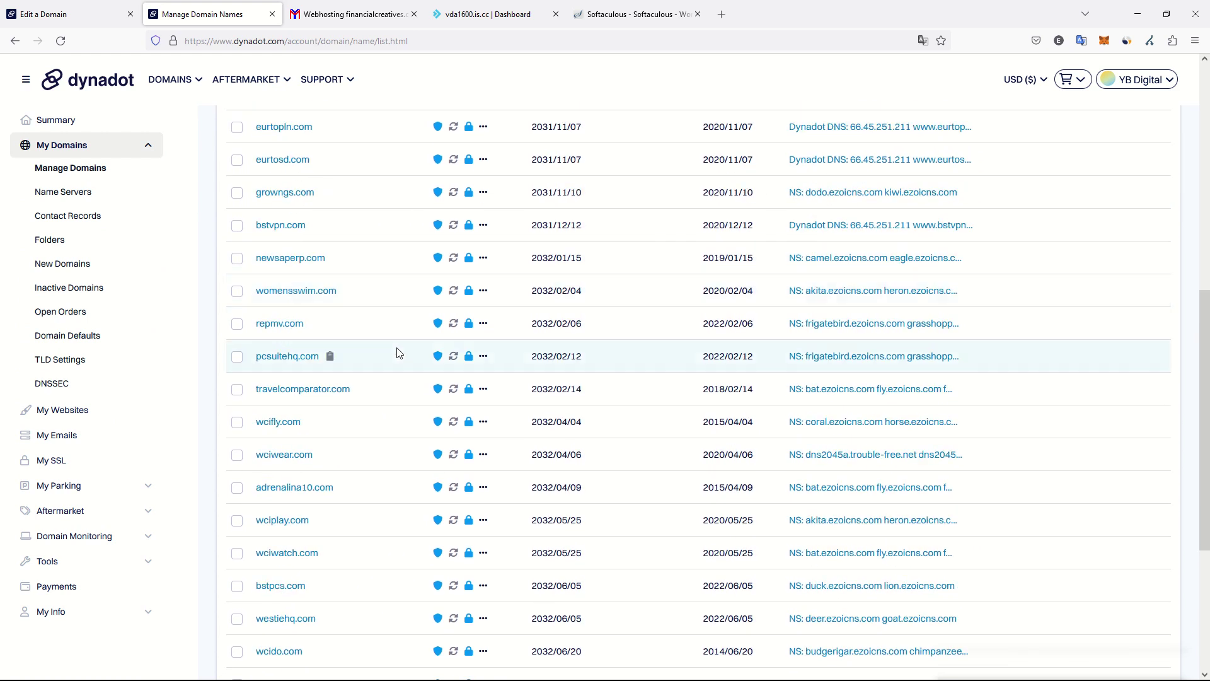
scroll(399, 353, "down", 2)
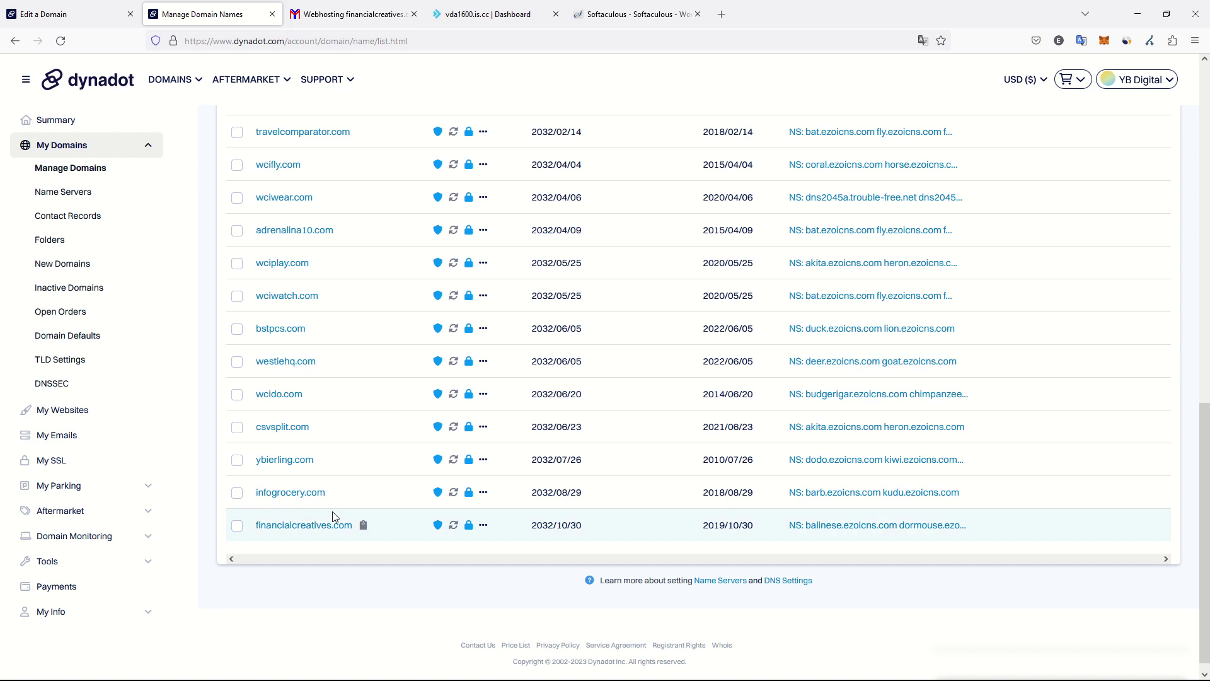
Look at infogrocery.com's settings, then open yb.digital's settings page
left_click(306, 496)
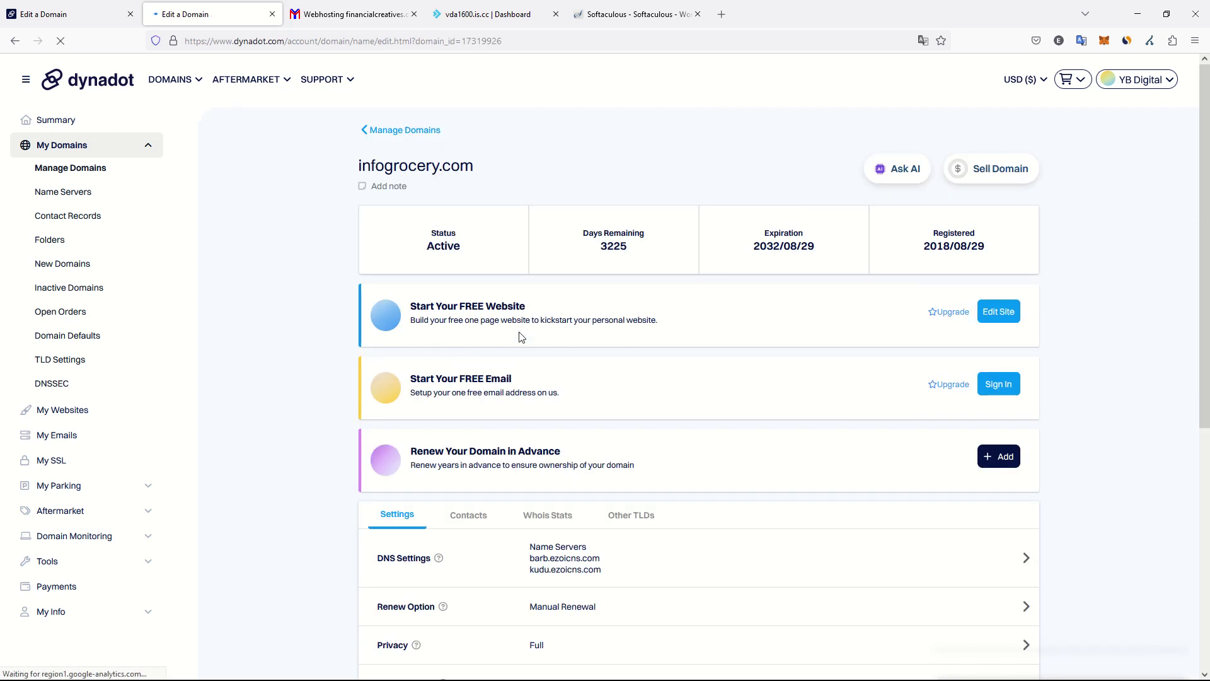
scroll(582, 351, "down", 4)
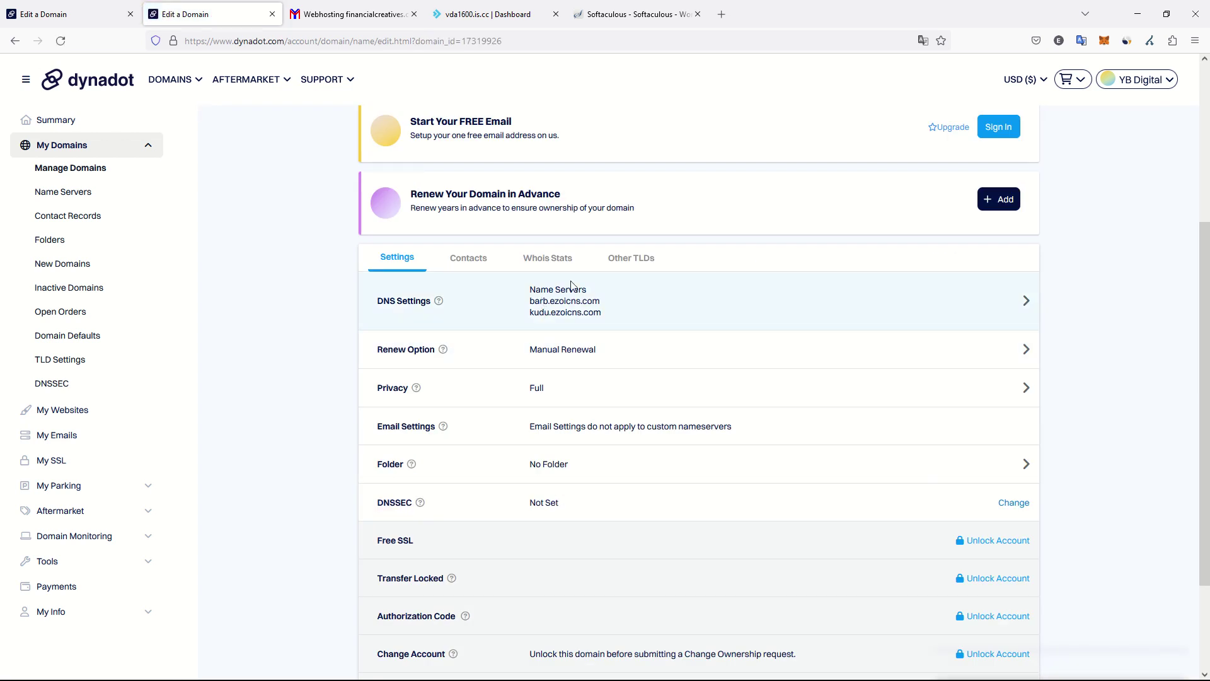
left_click(15, 41)
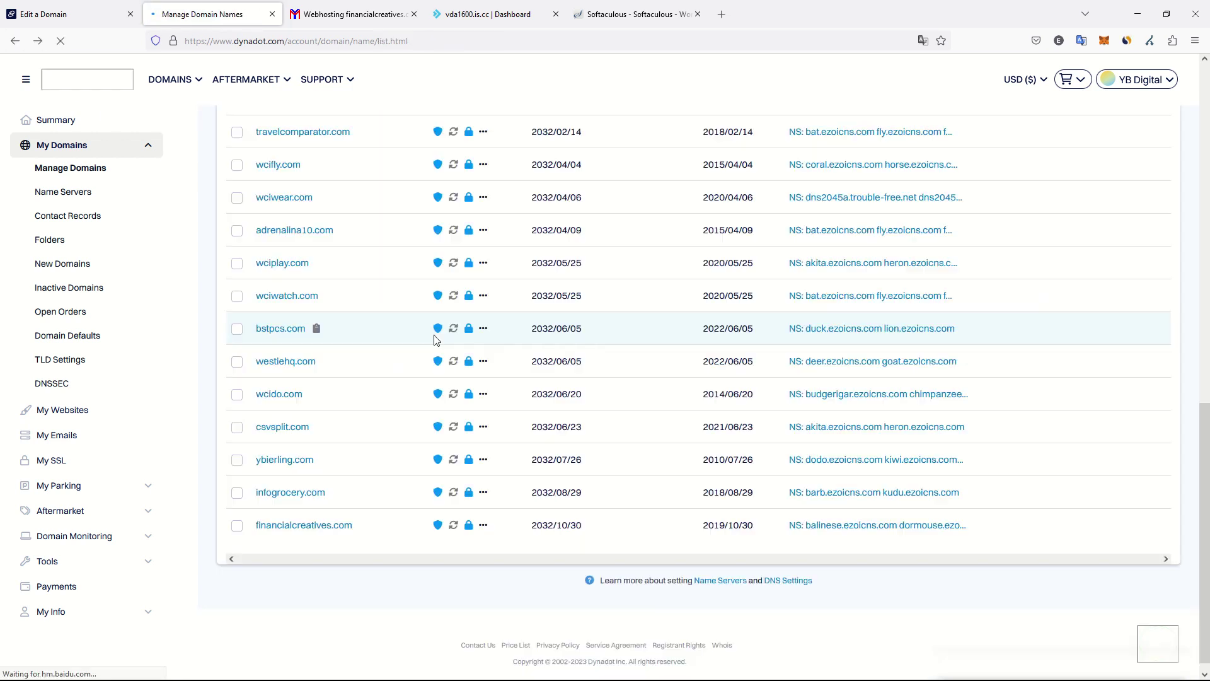
scroll(338, 482, "up", 12)
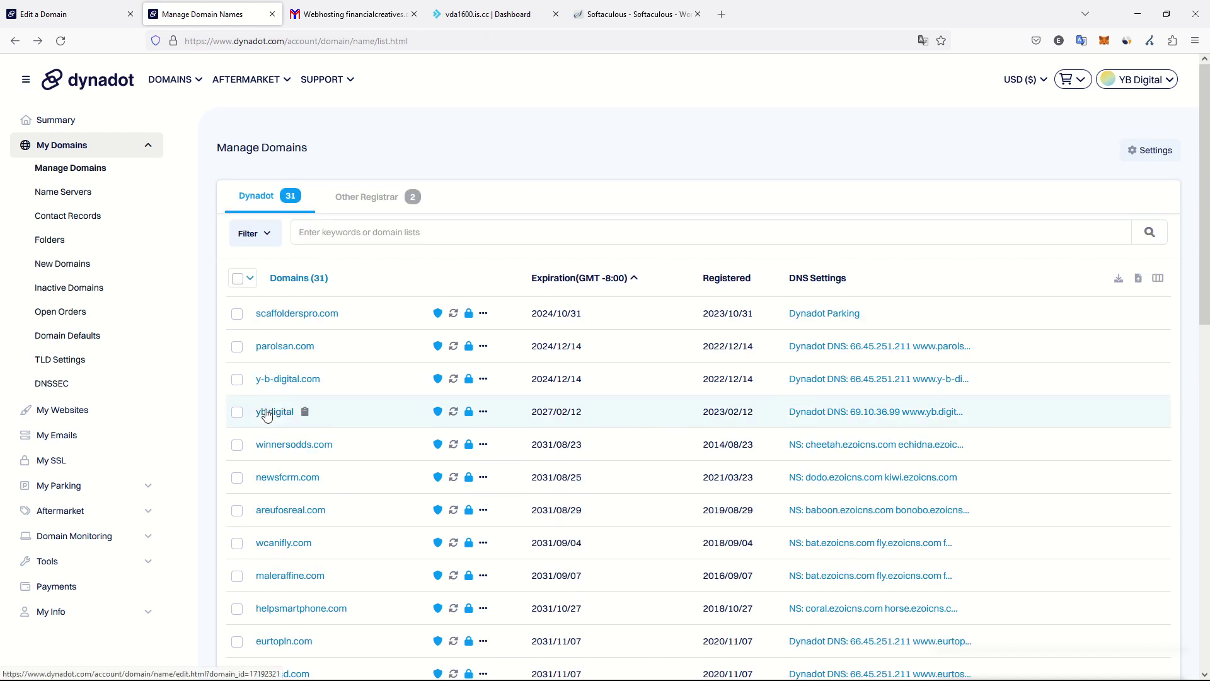
left_click(266, 414)
scroll(595, 360, "down", 5)
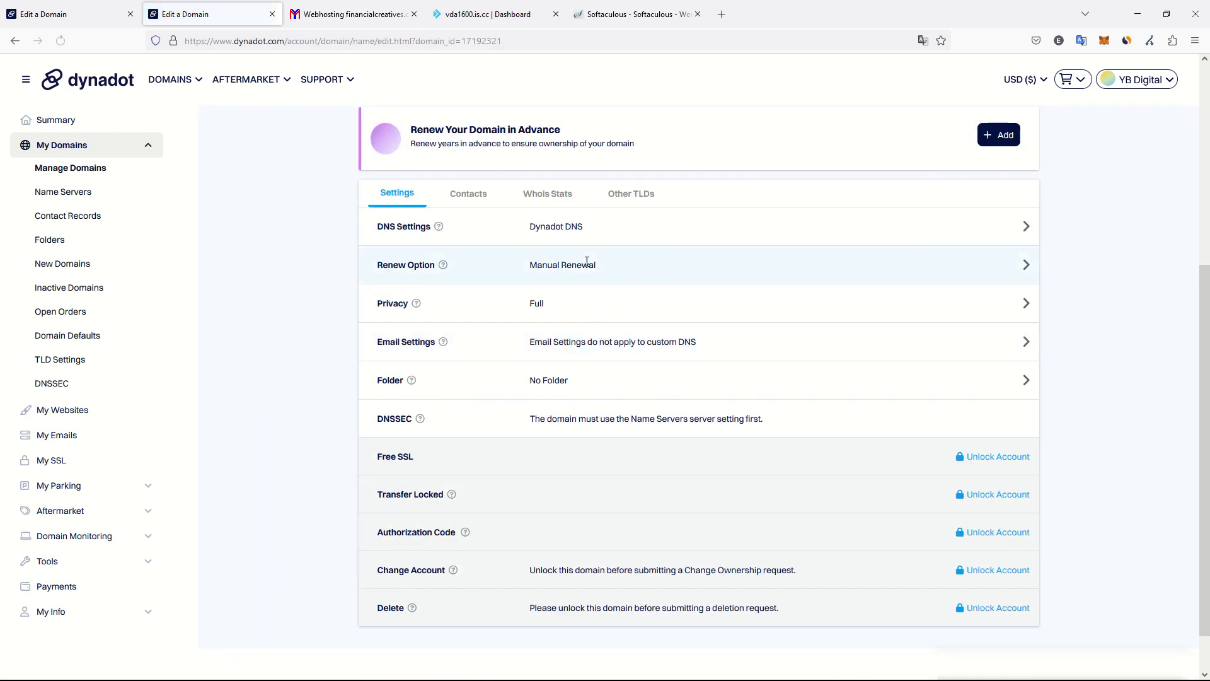
Make scaffolderspro.com's first record an A record pointing to 69.10.36.99
left_click(1026, 229)
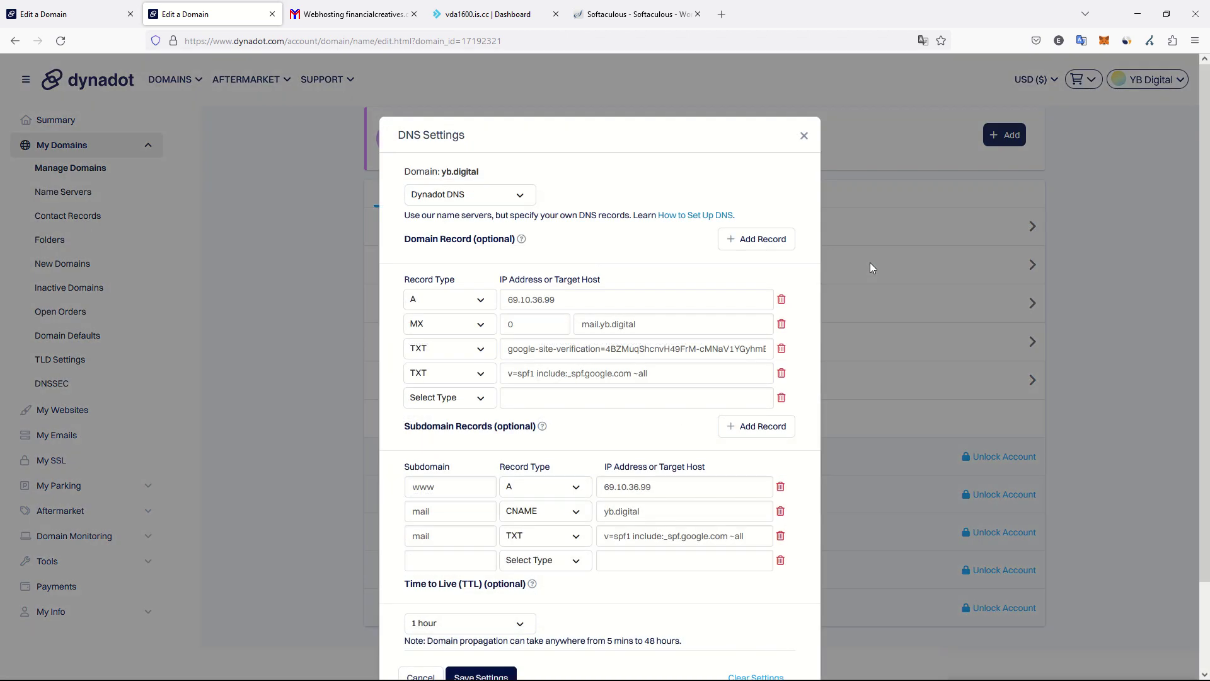
triple_click(632, 303)
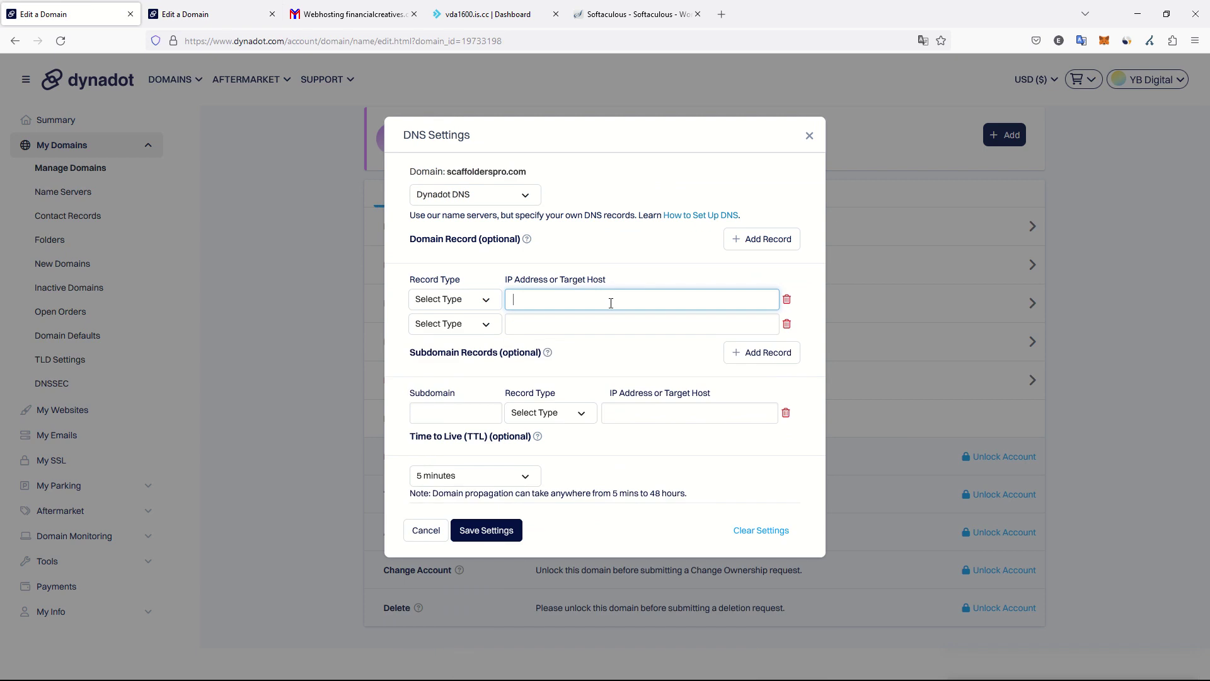
type("69.10.36.99")
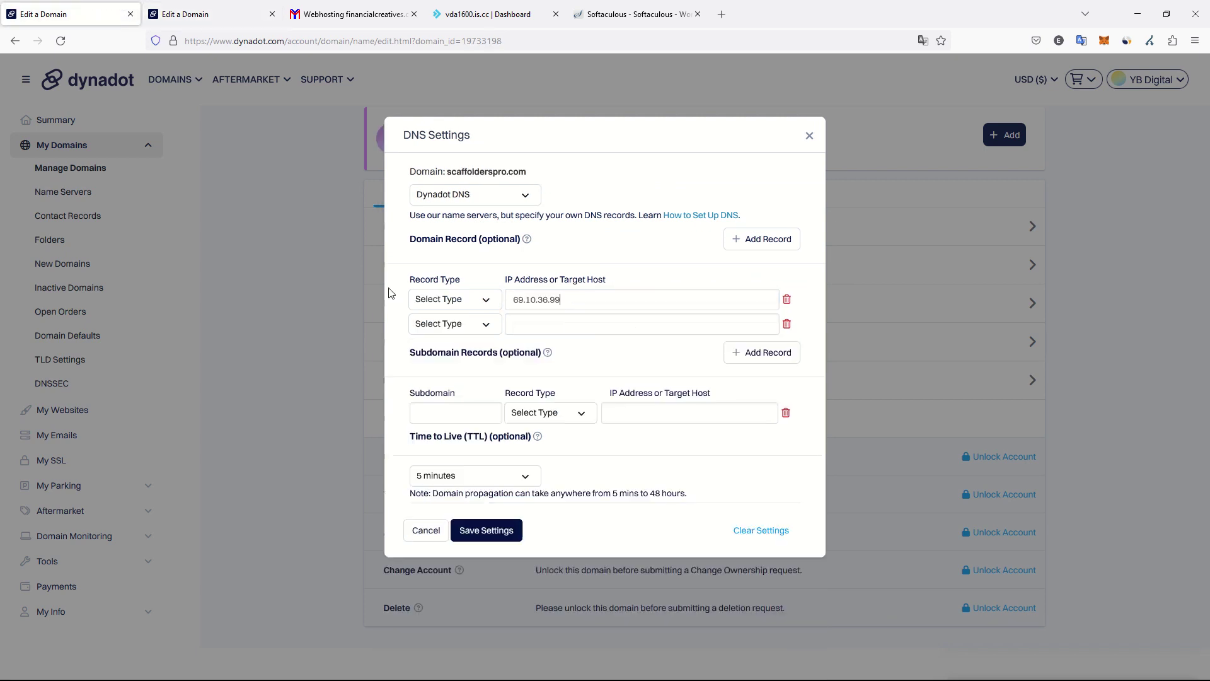
left_click(444, 299)
left_click(429, 338)
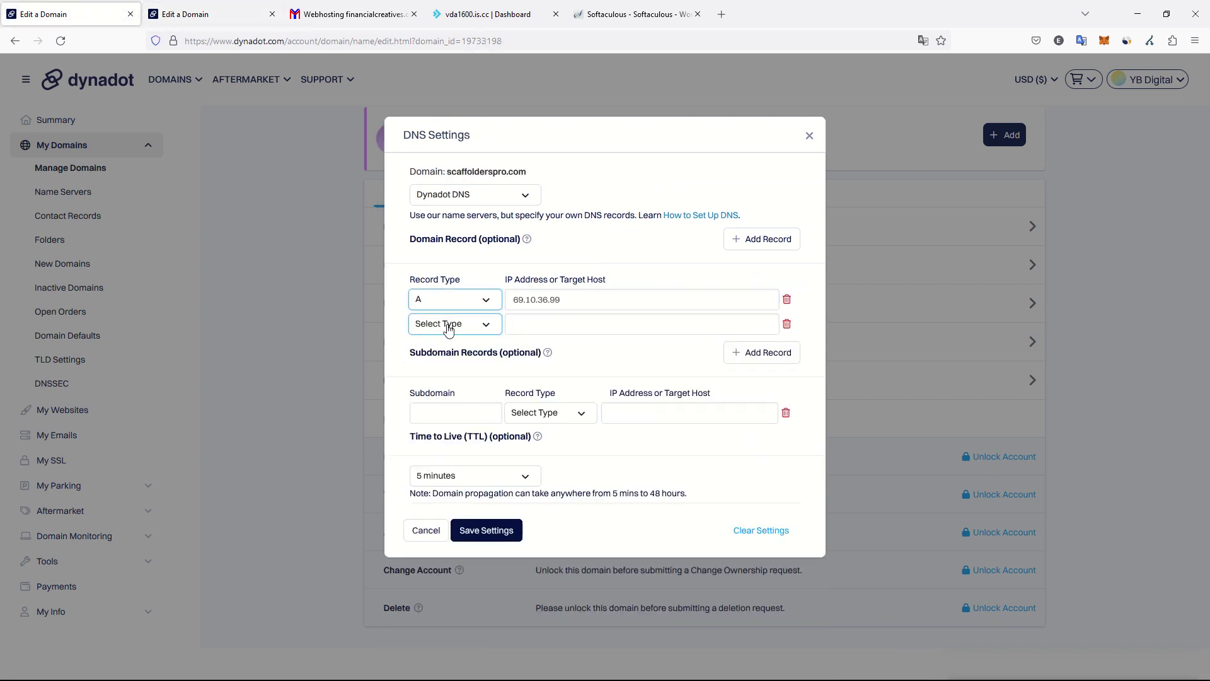
Make the second record an MX record with priority 0 for mail.scaffolderspro.com
left_click(449, 323)
left_click(436, 478)
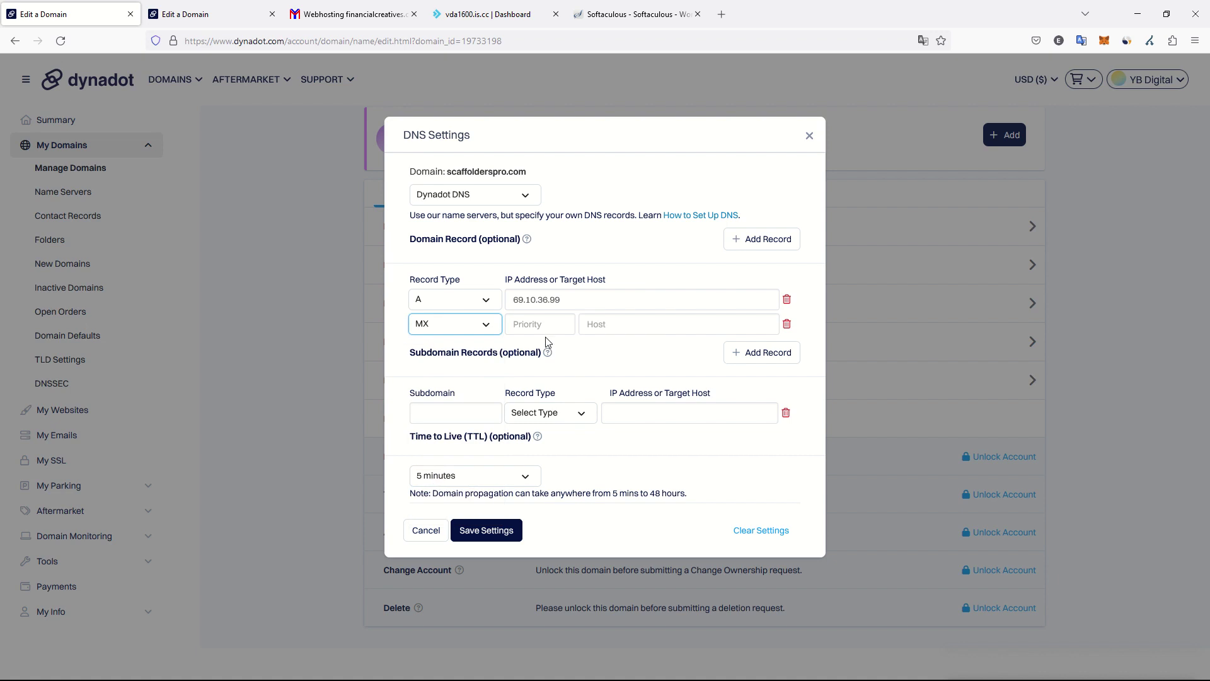
left_click(548, 323)
type("0")
key("Tab")
left_click_drag(508, 299, 553, 321)
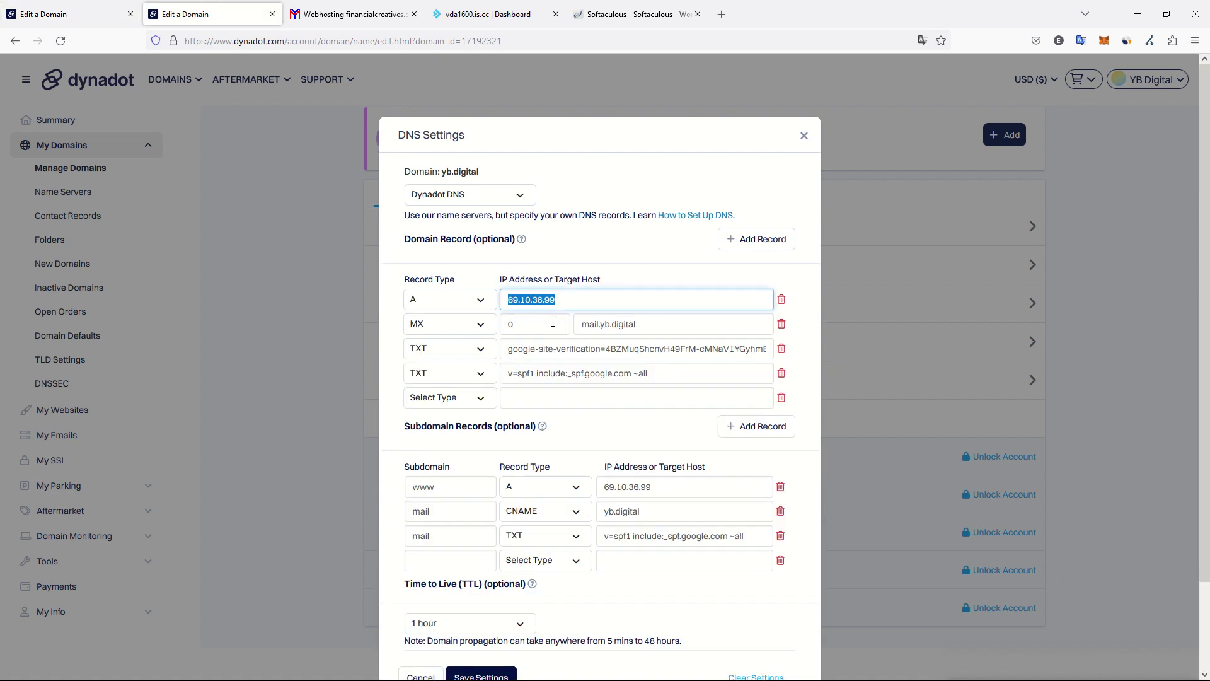
key("ctrl+shift+Tab")
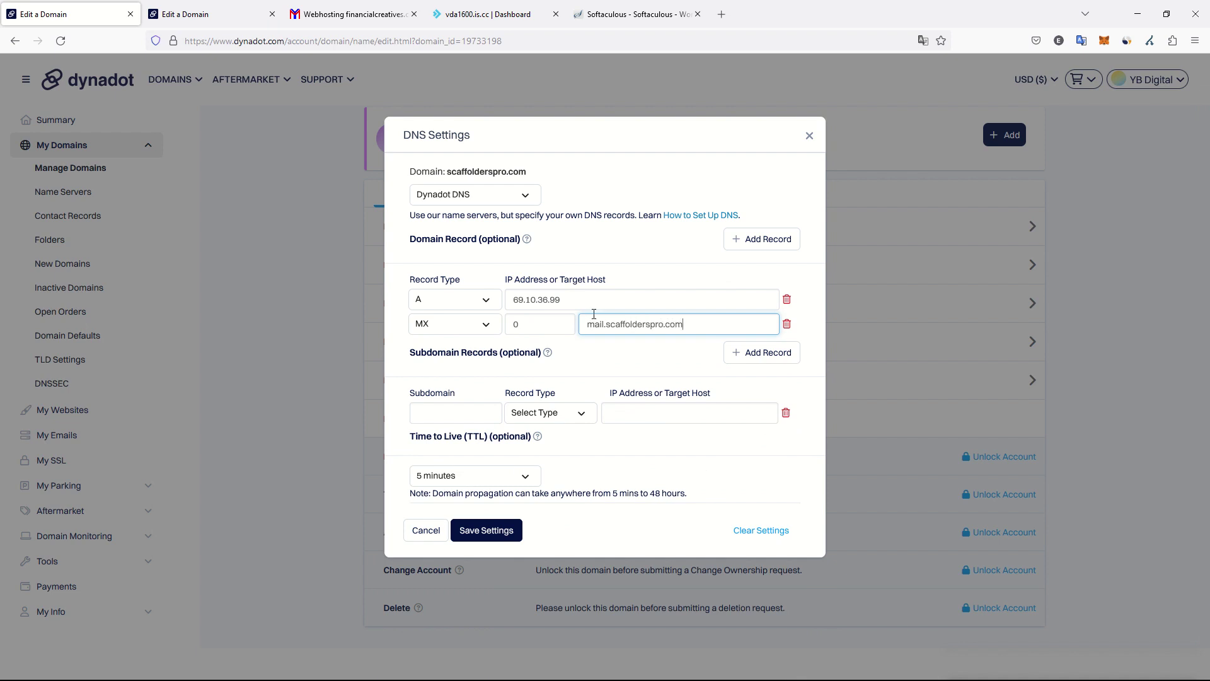
Copy yb.digital's SPF value and add a subdomain row and a TXT domain record
key("ctrl+Tab")
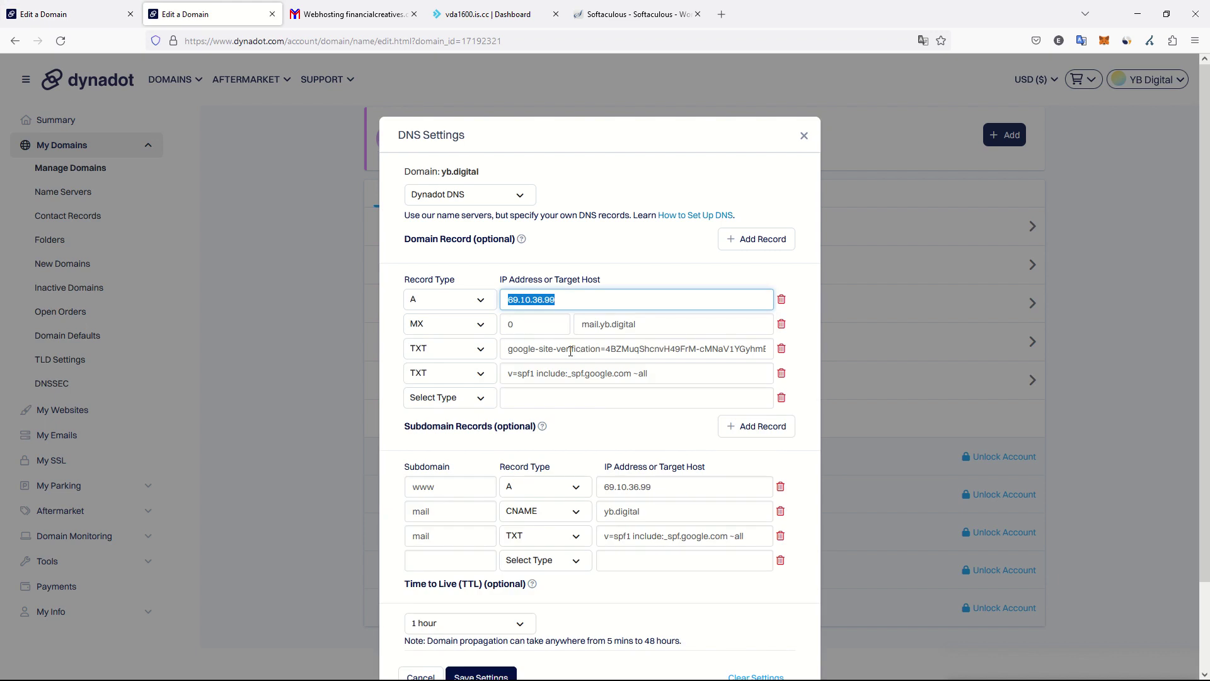
triple_click(677, 375)
key("ctrl+c")
key("ctrl+shift+Tab")
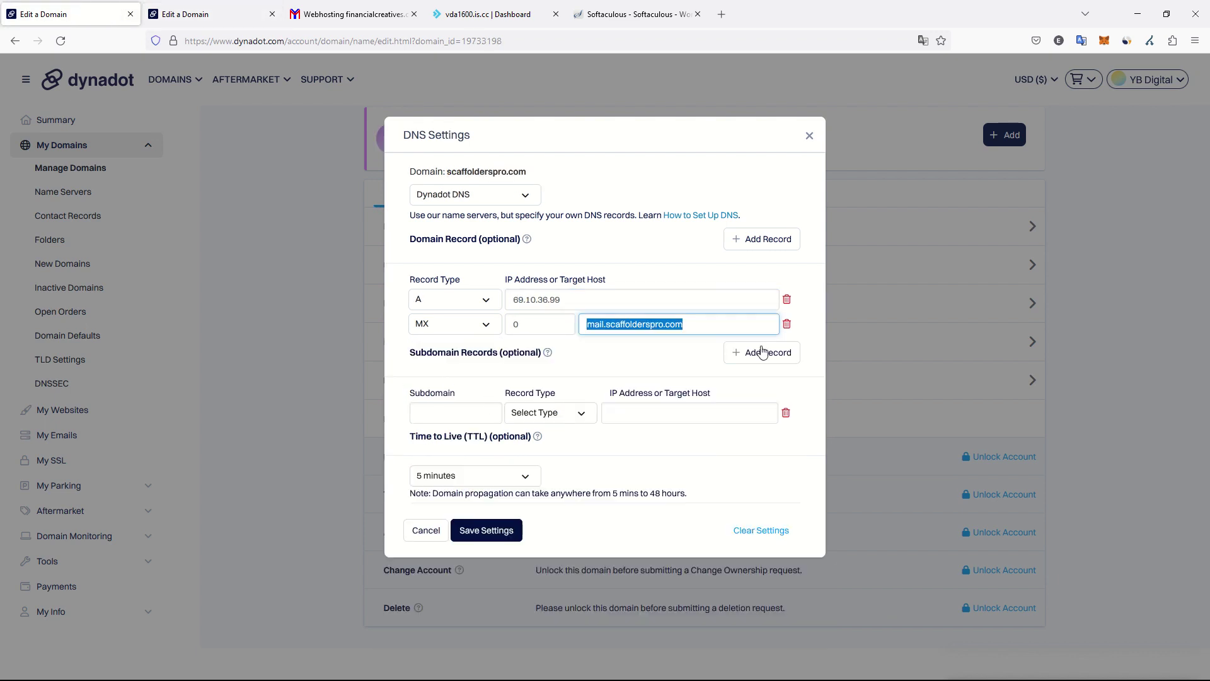
left_click(762, 352)
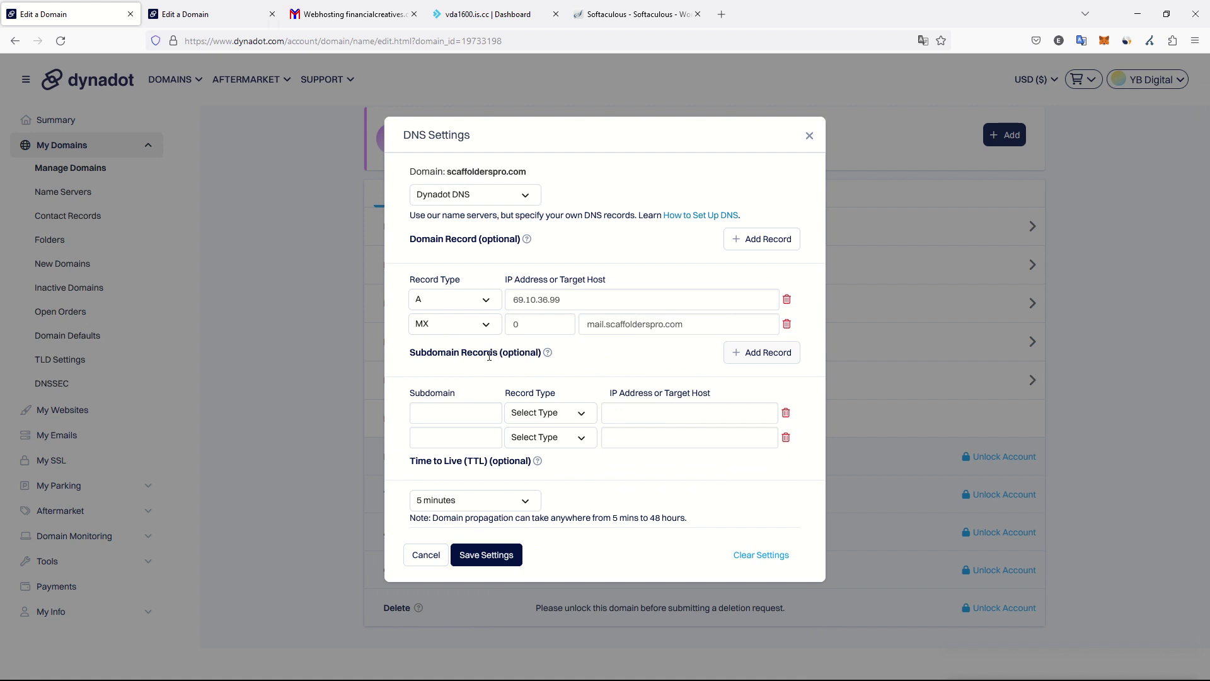
left_click(796, 252)
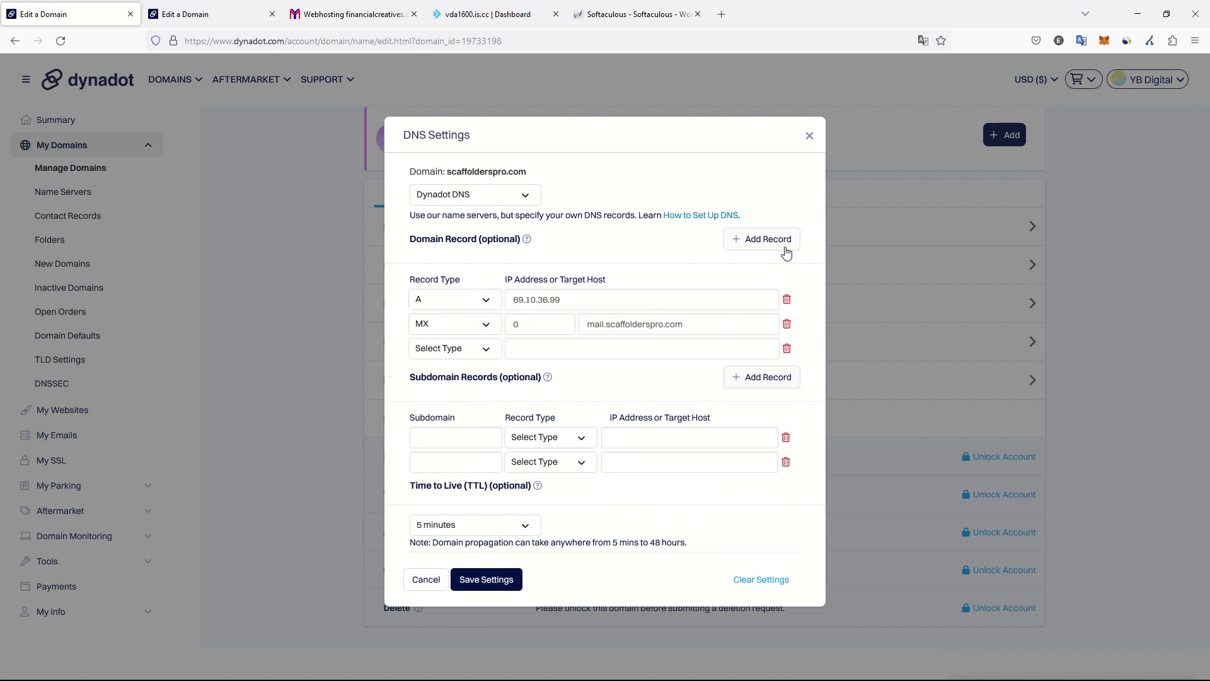
left_click(443, 353)
left_click(424, 464)
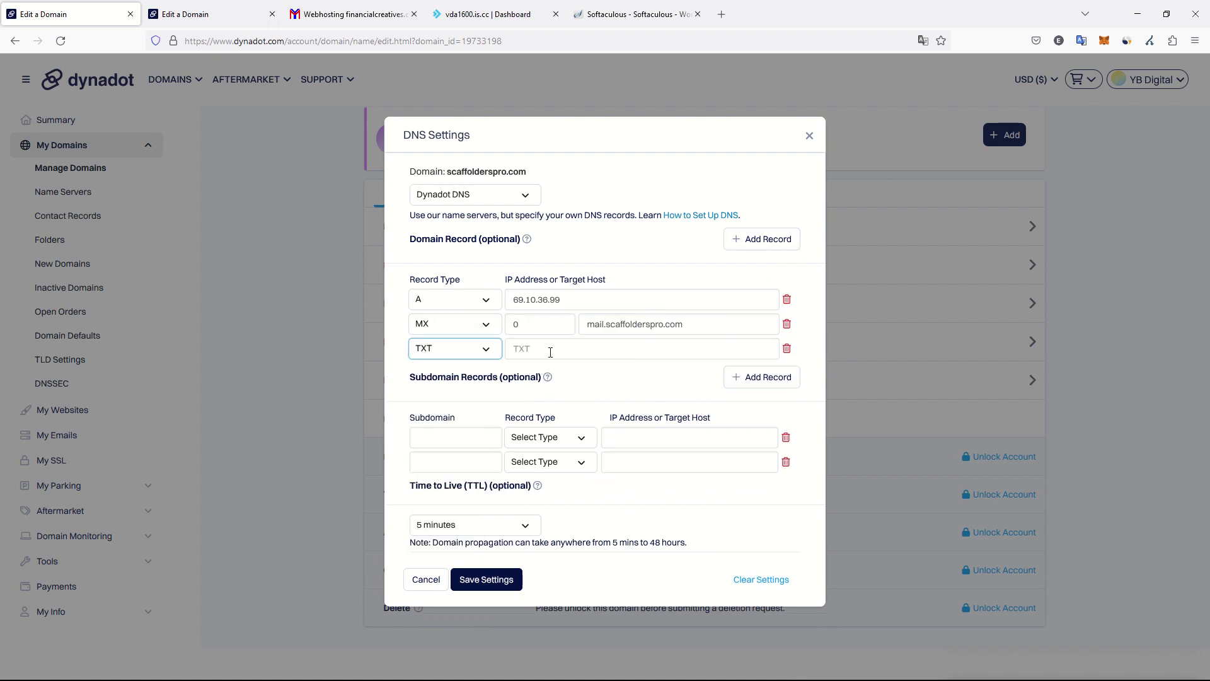
Paste v=spf1 include:_spf.google.com ~all into the TXT record and compare with yb.digital
left_click(549, 349)
key("ctrl+v")
key("ctrl+Tab")
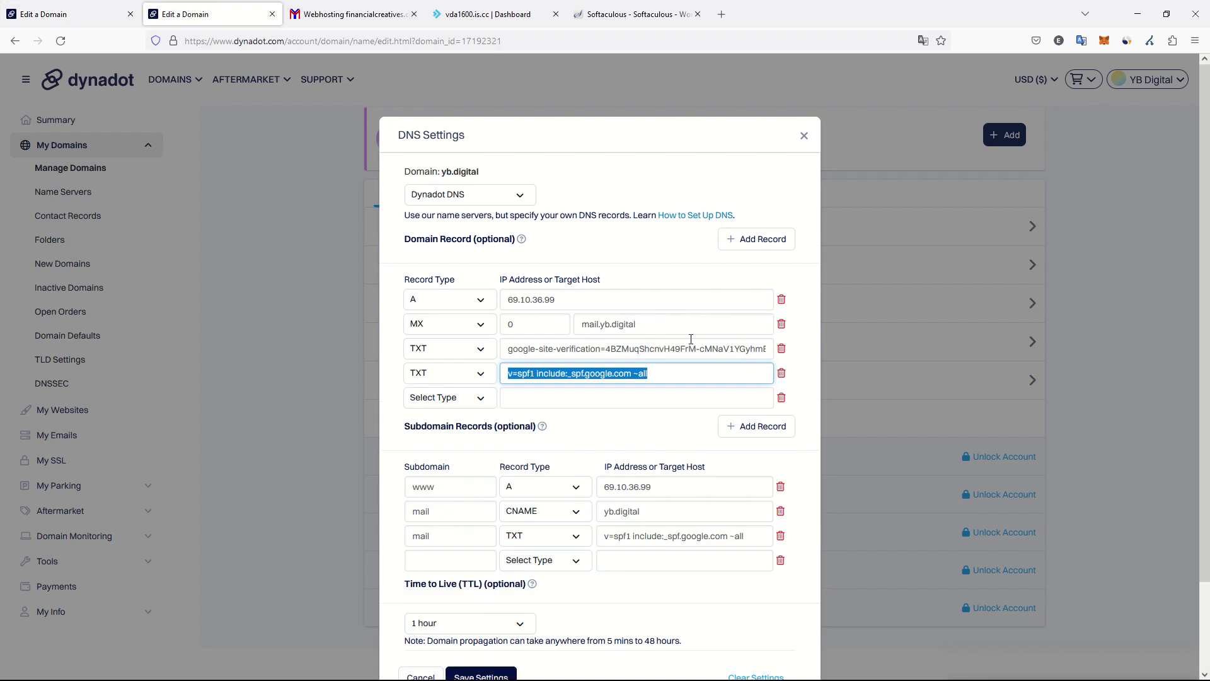
key("ctrl+shift+Tab")
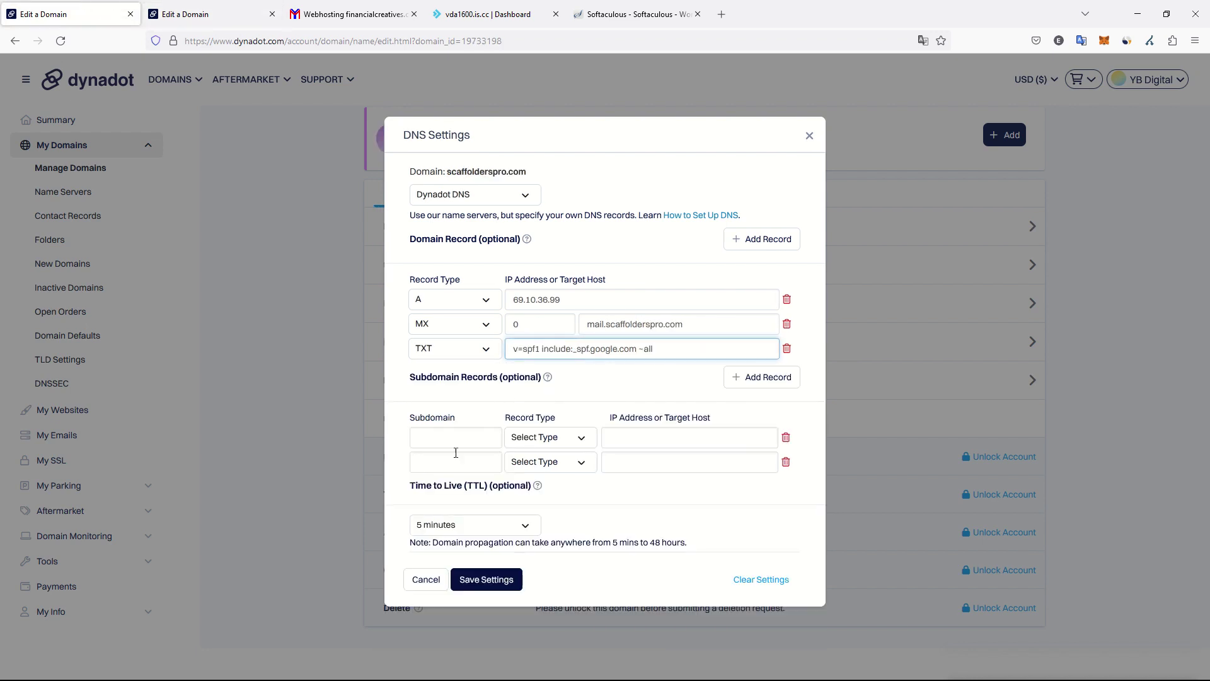
key("ctrl+Tab")
scroll(514, 454, "down", 2)
Add a www A record pointing to 69.10.36.99, copied from yb.digital's DNS settings
key("ctrl+shift+Tab")
left_click(479, 436)
type("www")
left_click(552, 437)
left_click(514, 475)
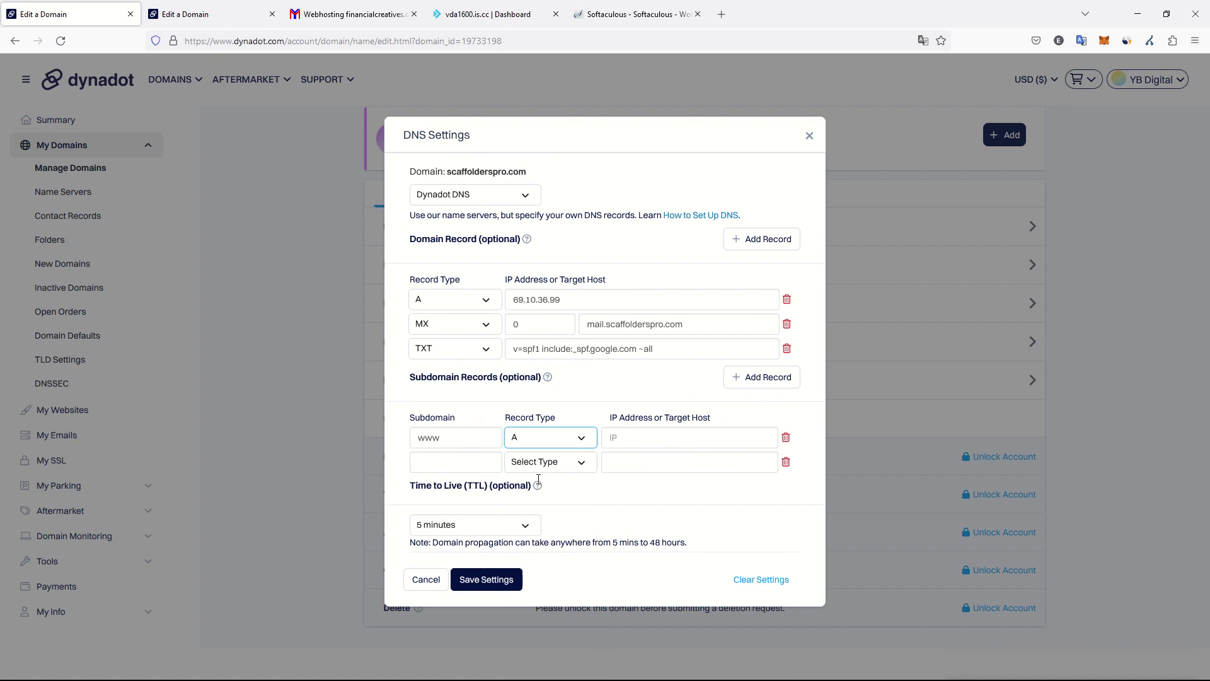
key("ctrl+Tab")
left_click_drag(673, 419, 572, 417)
key("ctrl+c")
key("ctrl+shift+Tab")
left_click(630, 432)
key("ctrl+v")
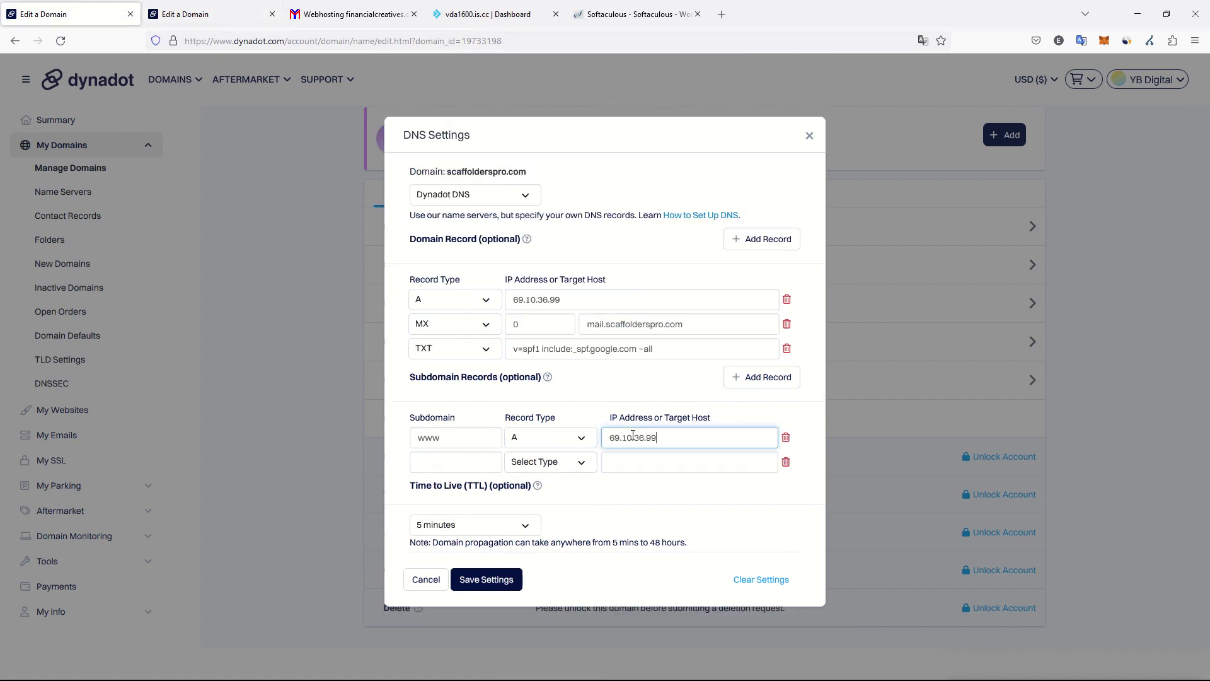
Add a mail CNAME record targeting scaffolderspro.com, matching yb.digital's mail record
key("ctrl+Tab")
key("ctrl+shift+Tab")
left_click(449, 461)
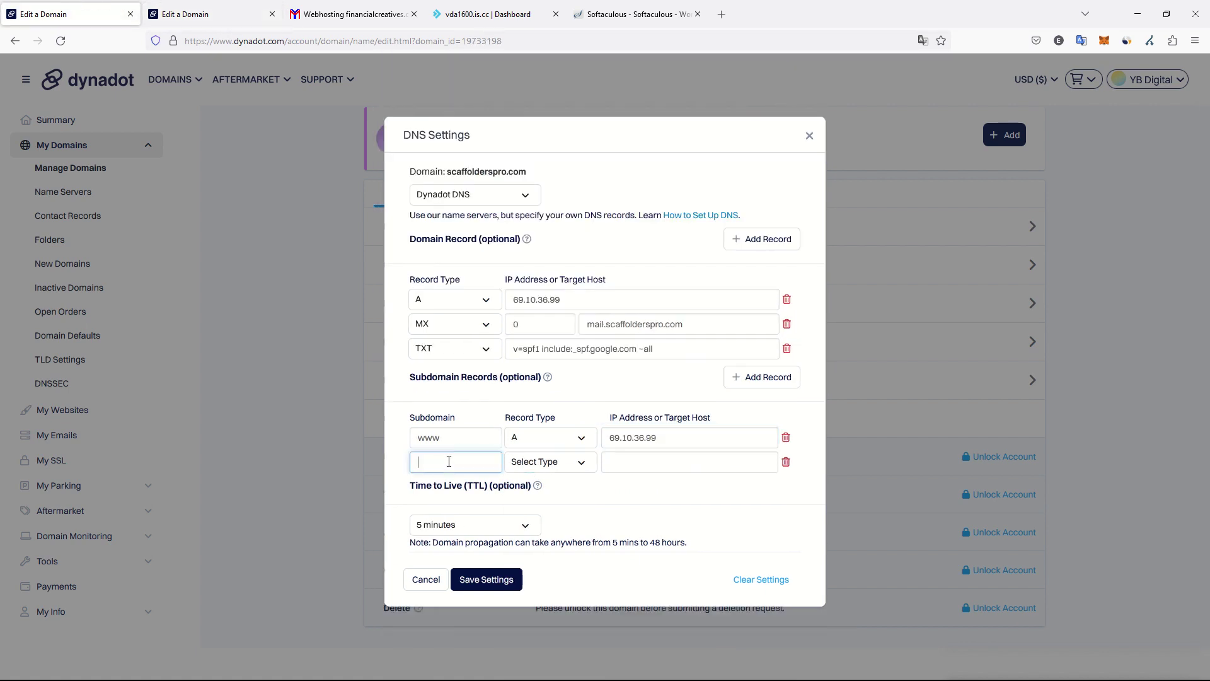
left_click(546, 461)
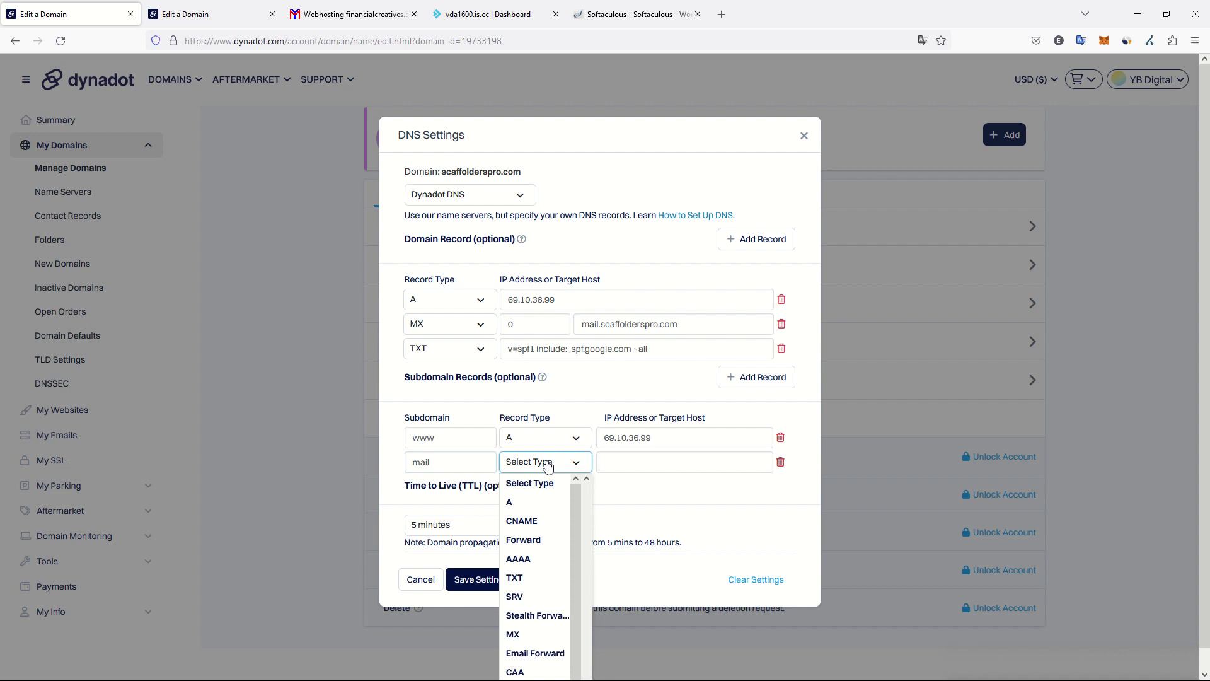
key("ctrl+Tab")
key("ctrl+shift+Tab")
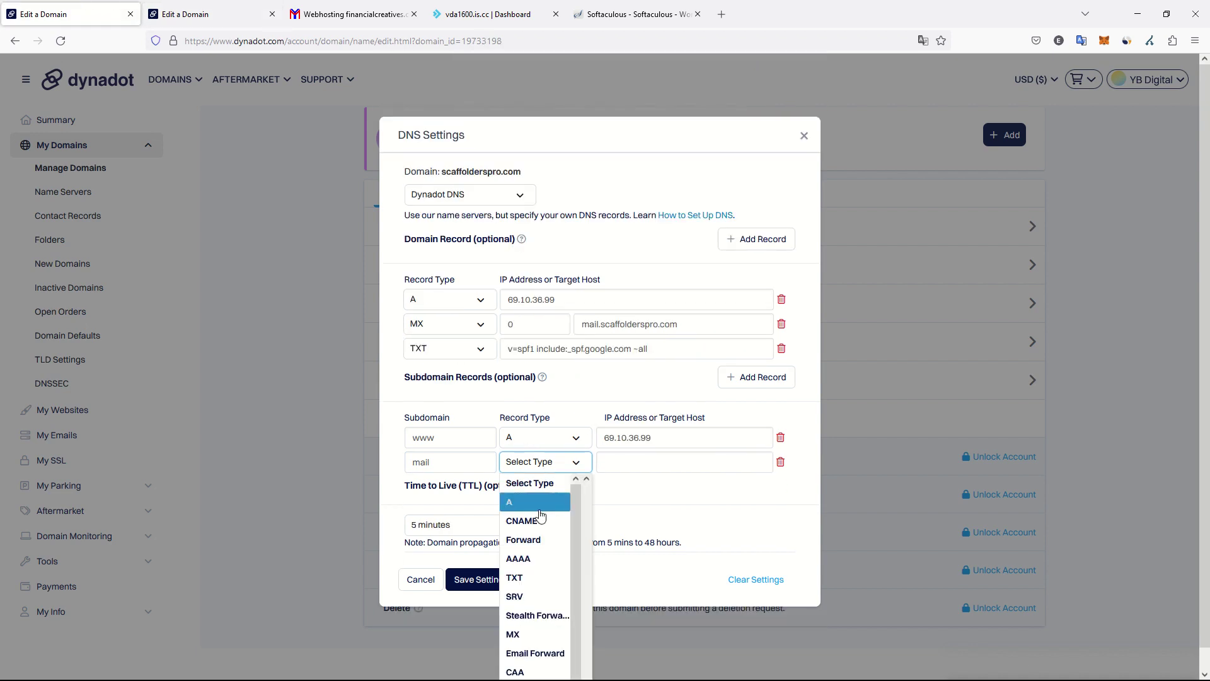
left_click(522, 510)
left_click(636, 466)
key("ctrl+Tab")
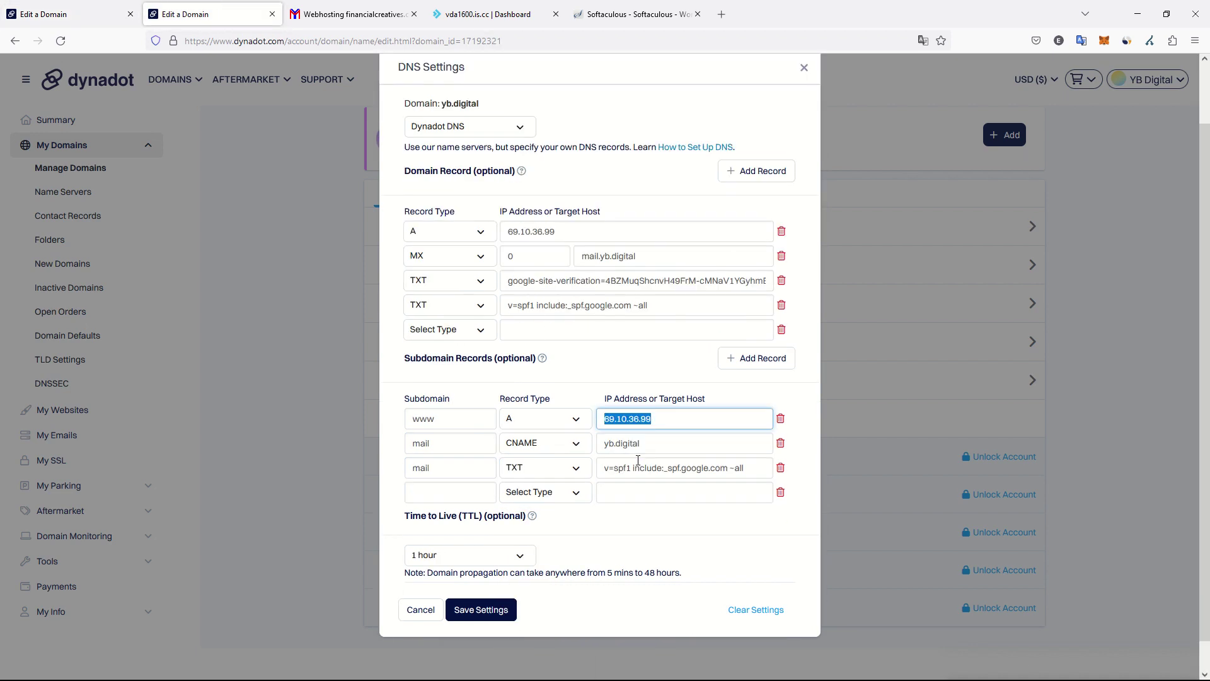
key("ctrl+shift+Tab")
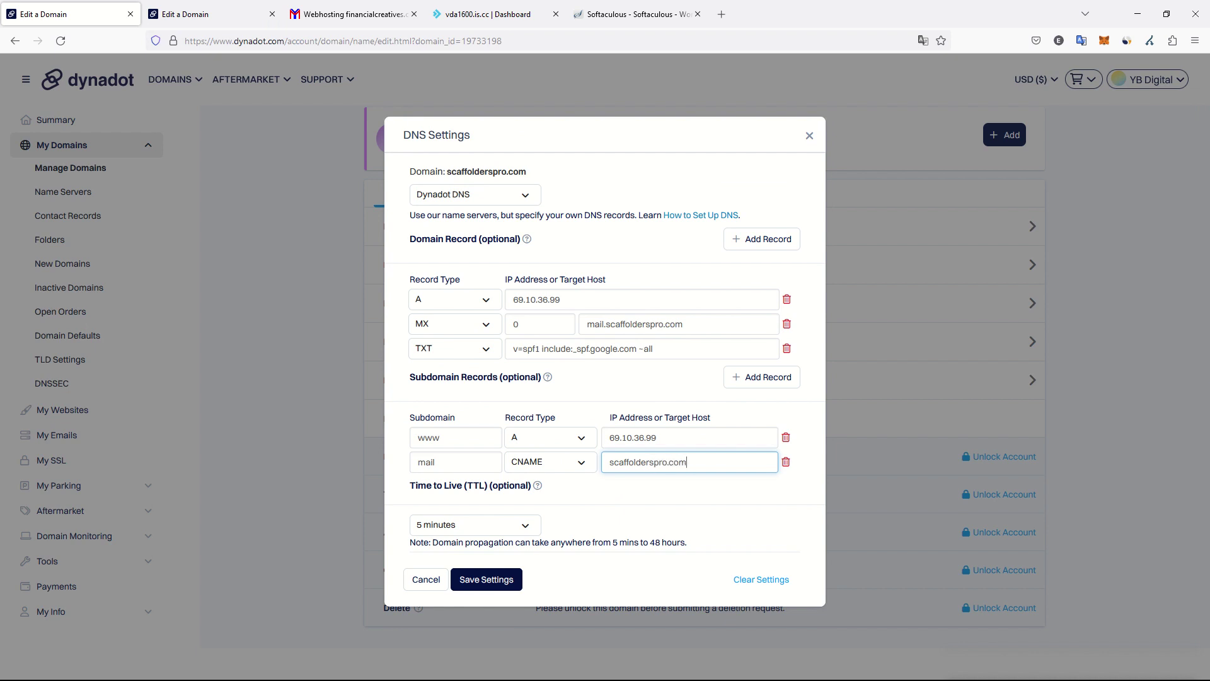
Add a third row as a mail TXT record holding yb.digital's SPF value
key("ctrl+Tab")
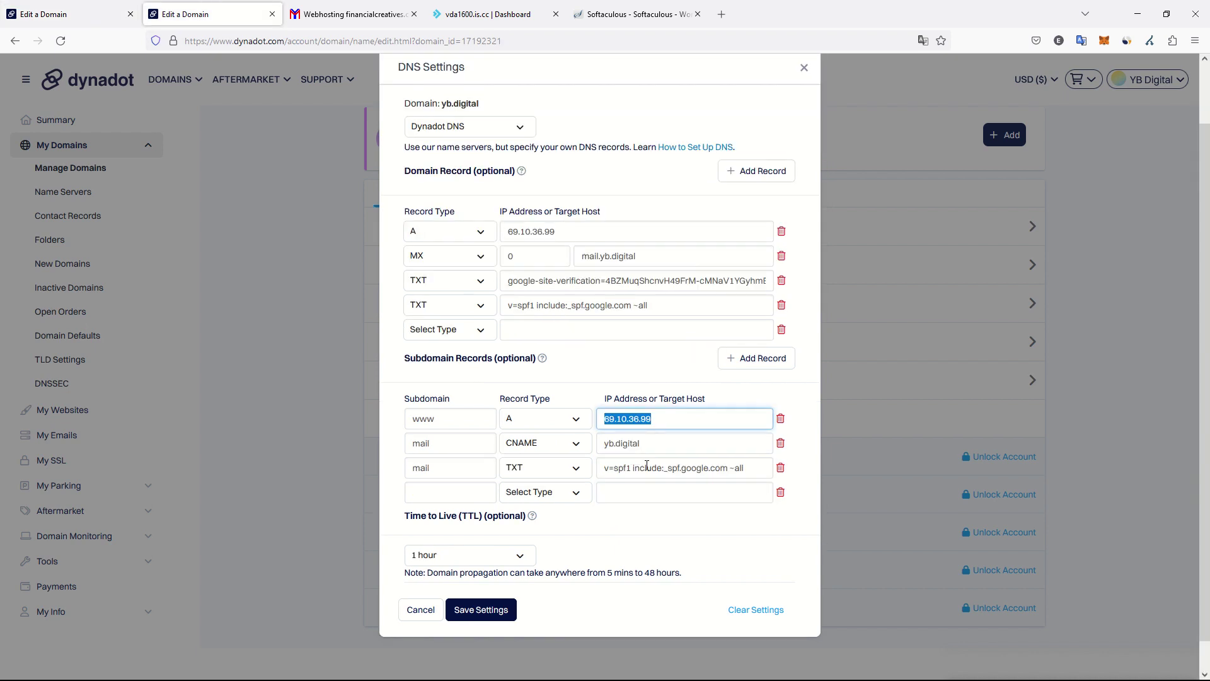
triple_click(647, 465)
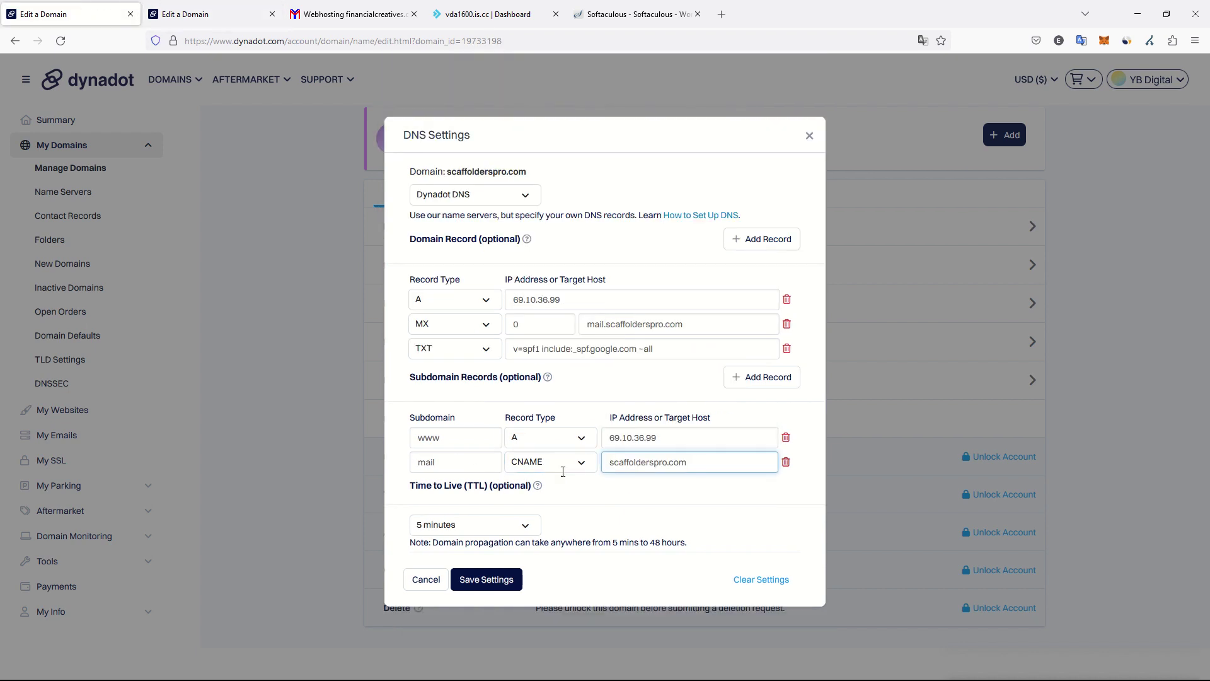
left_click(764, 381)
left_click(468, 481)
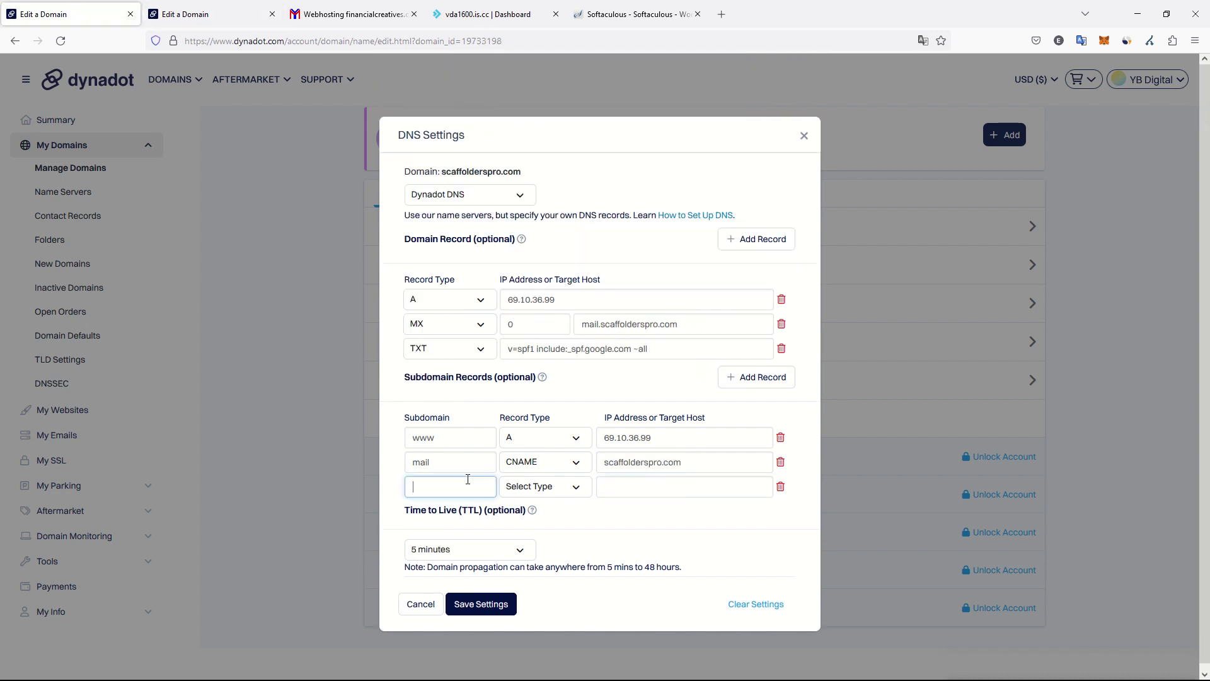
type("mail")
left_click(548, 487)
left_click(530, 599)
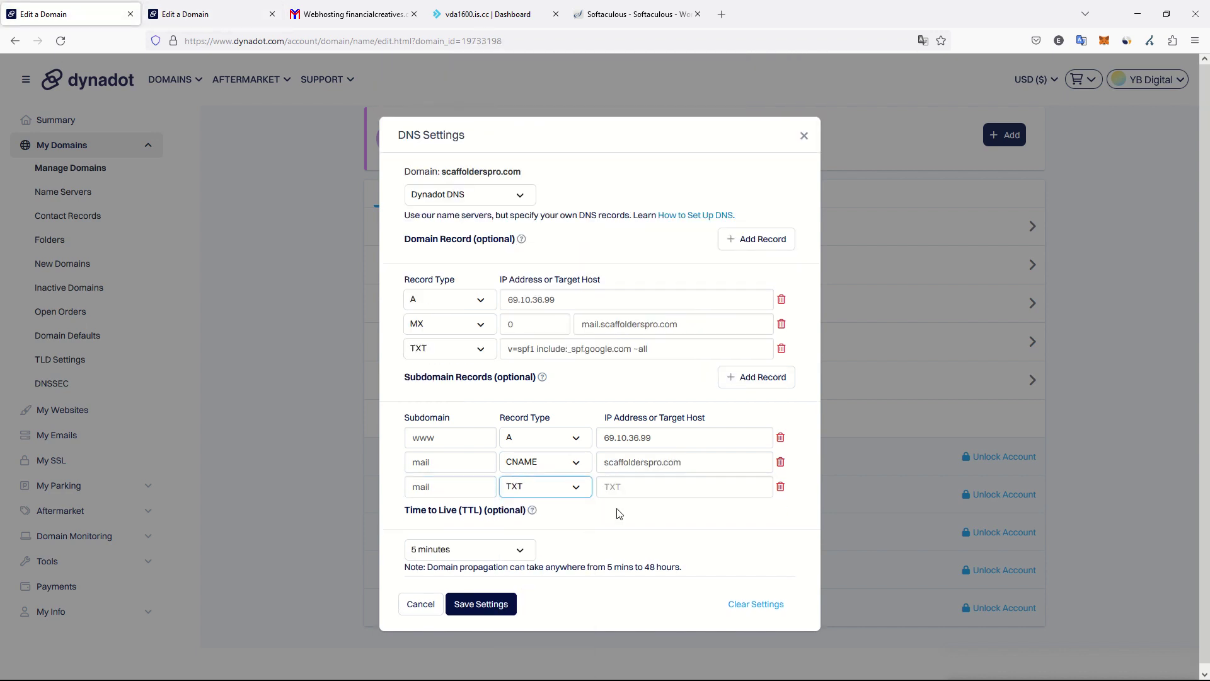
key("ctrl+v")
Set the time to live to 1 hour and save the DNS settings
key("ctrl+Tab")
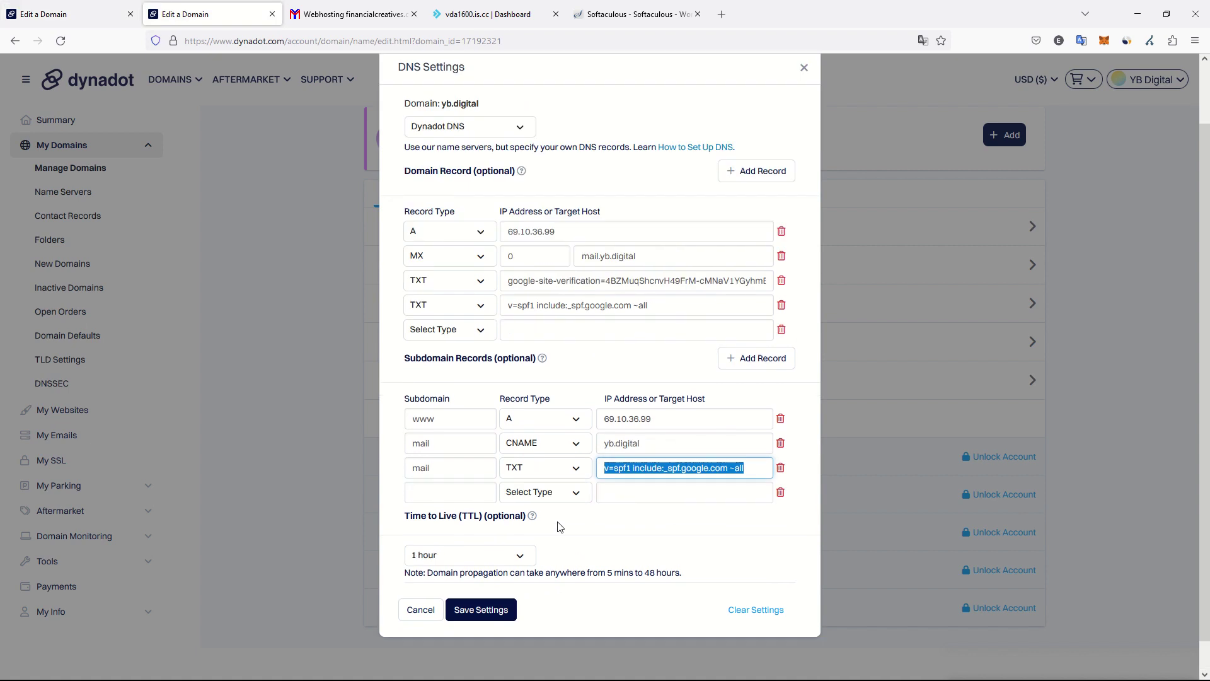
key("ctrl+shift+Tab")
left_click(472, 547)
left_click(453, 620)
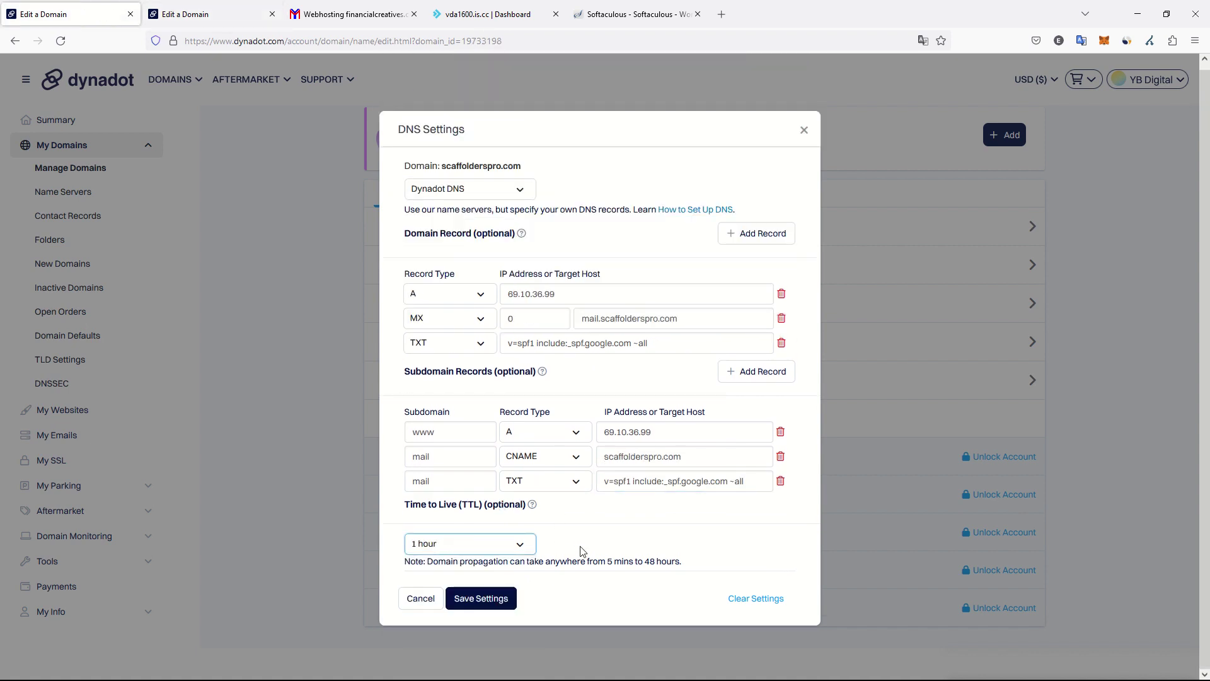
key("ctrl+Tab")
key("ctrl+shift+Tab")
left_click(484, 598)
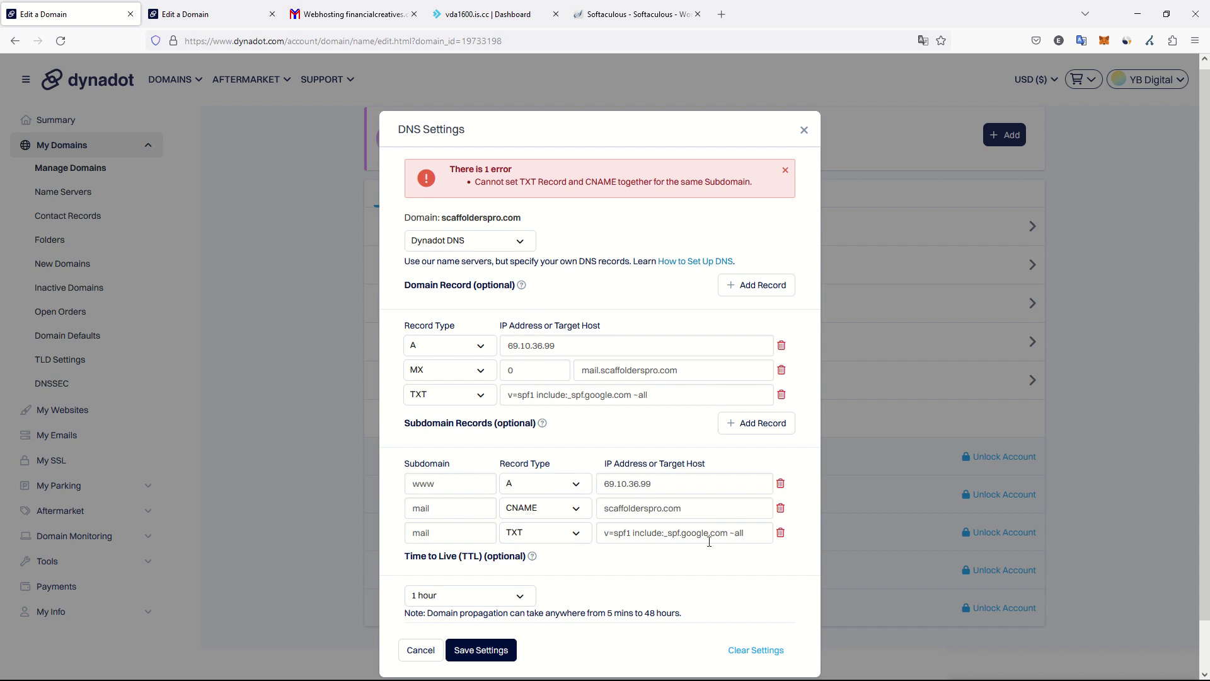
Delete the conflicting mail TXT record and save the DNS settings again
left_click(780, 532)
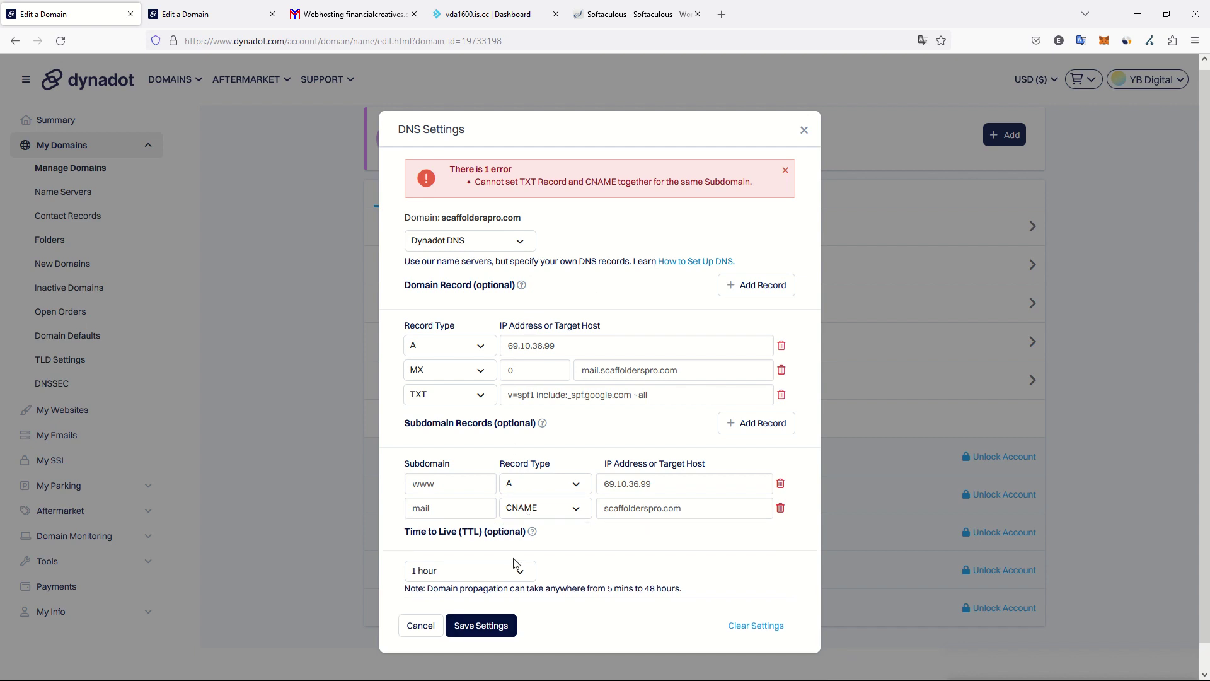
left_click(477, 626)
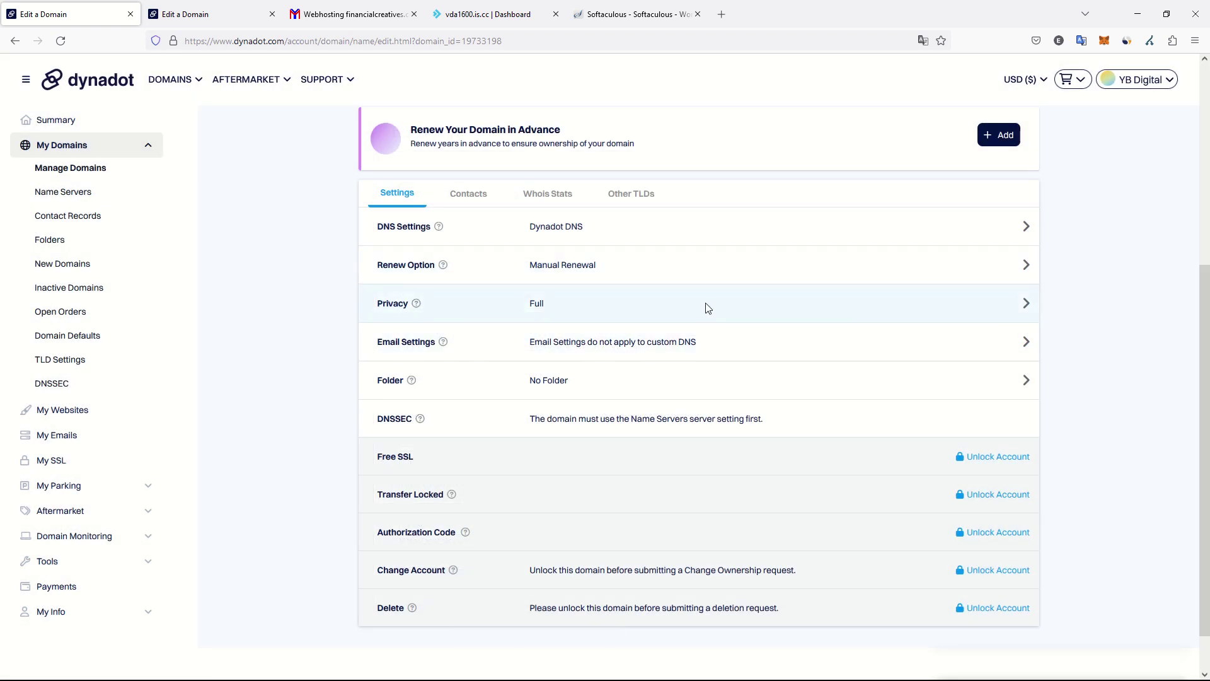
scroll(708, 309, "up", 1)
scroll(708, 317, "up", 5)
Copy the domain scaffolderspro.com and paste it into a new browser tab's address bar
triple_click(454, 165)
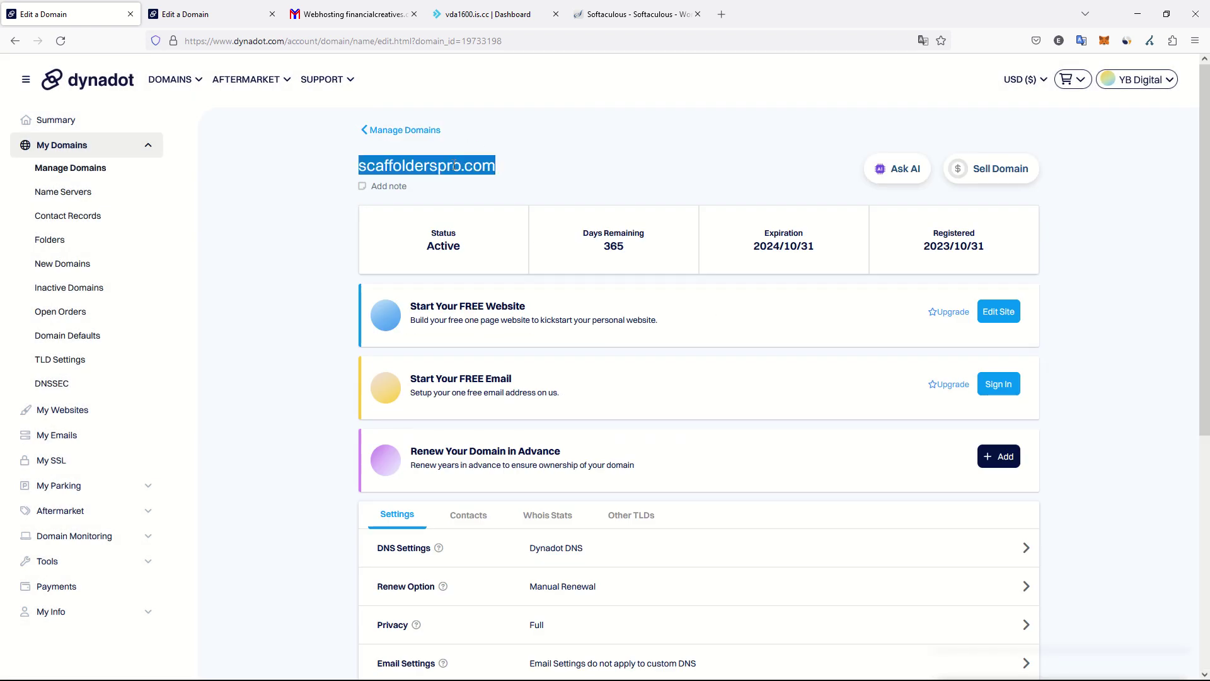
key("ctrl+c")
key("ctrl+t")
key("ctrl+v")
key("Return")
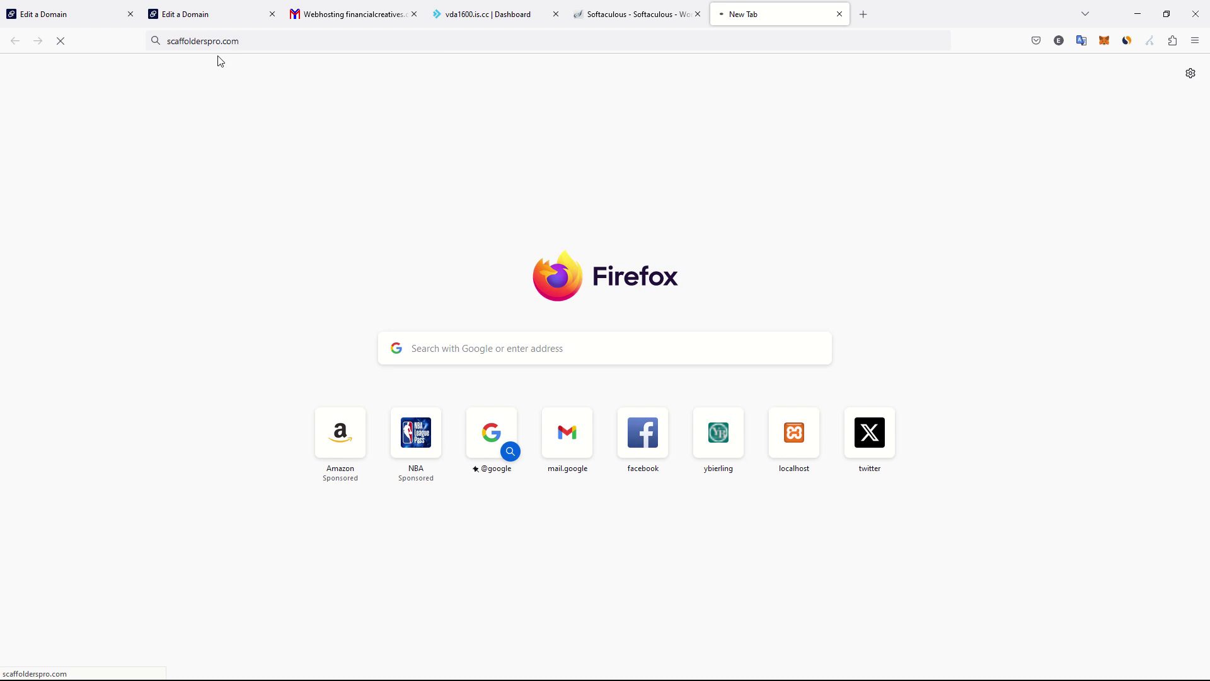
Return to the Softaculous WordPress install results and scroll down to the admin link
left_click(473, 12)
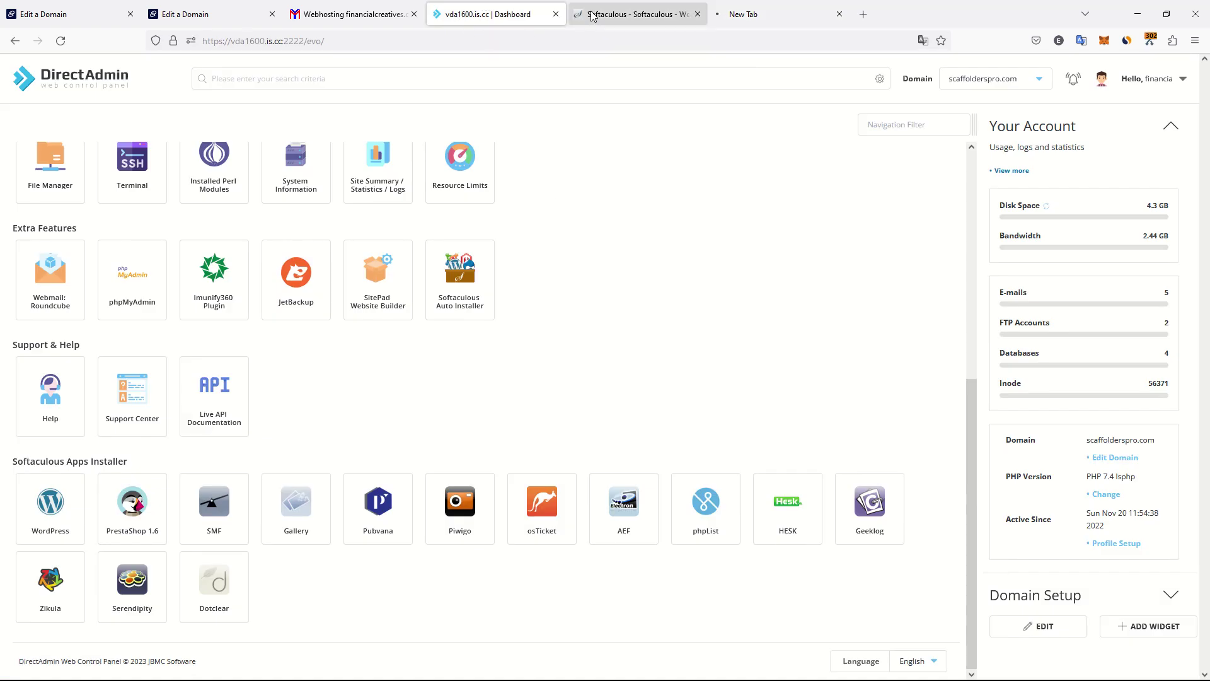
left_click(608, 14)
scroll(531, 314, "down", 3)
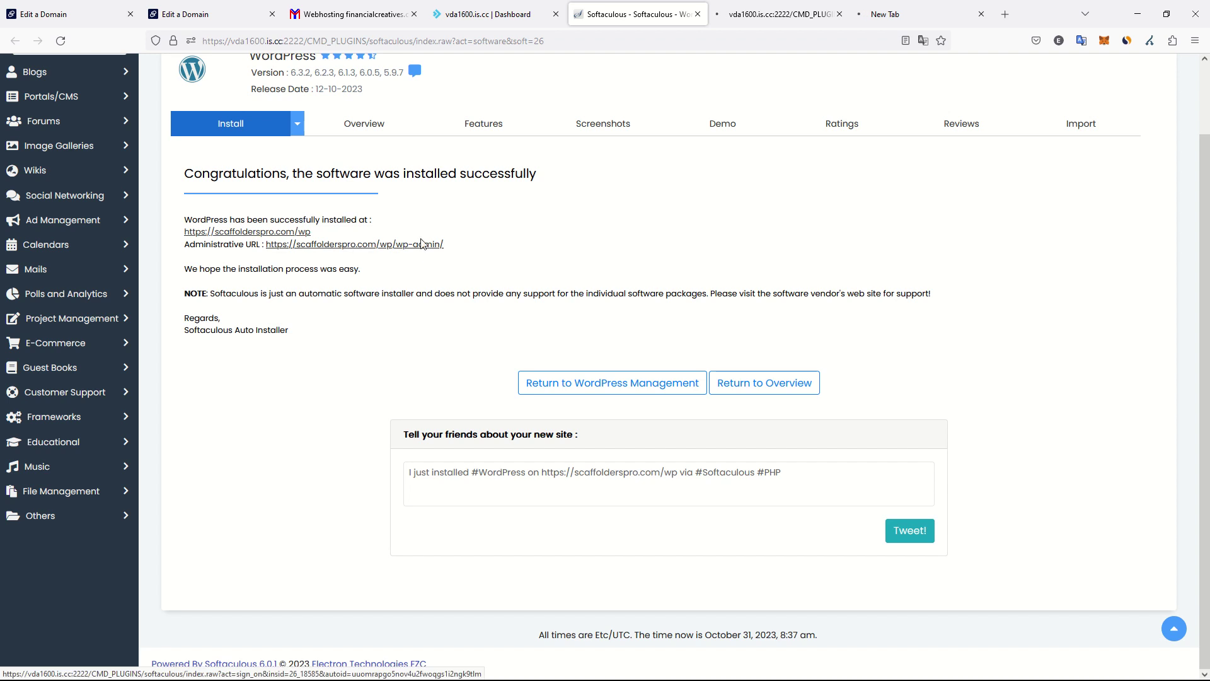
left_click(729, 8)
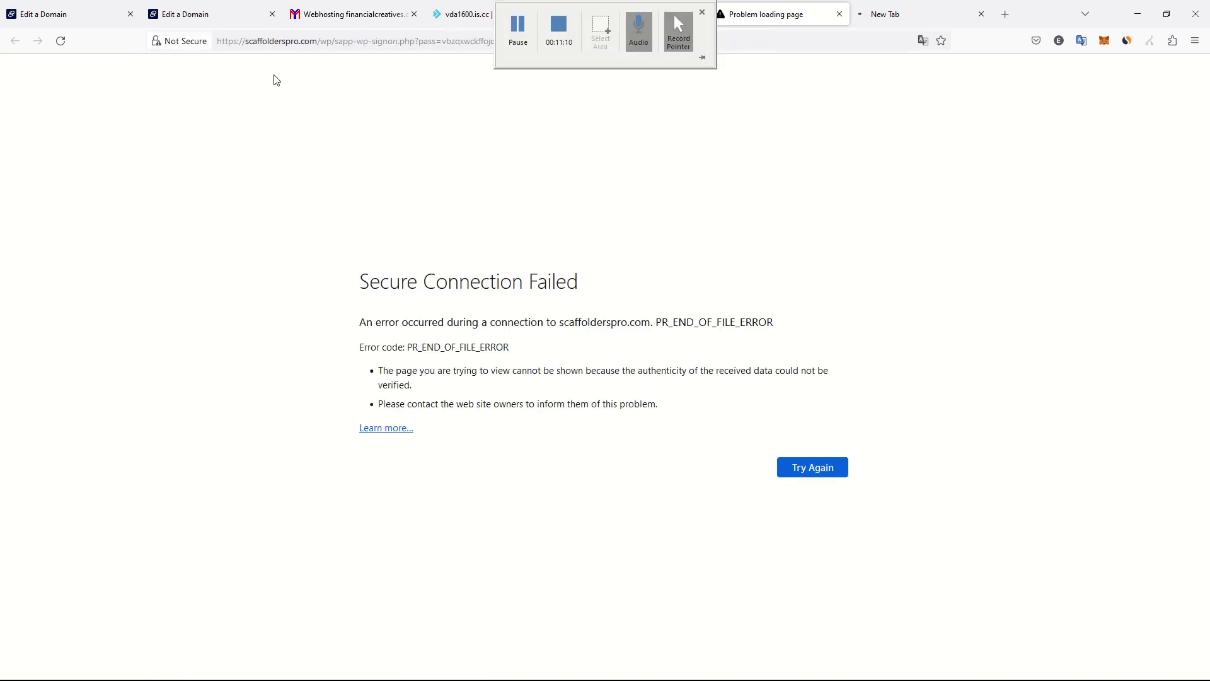
key("F5")
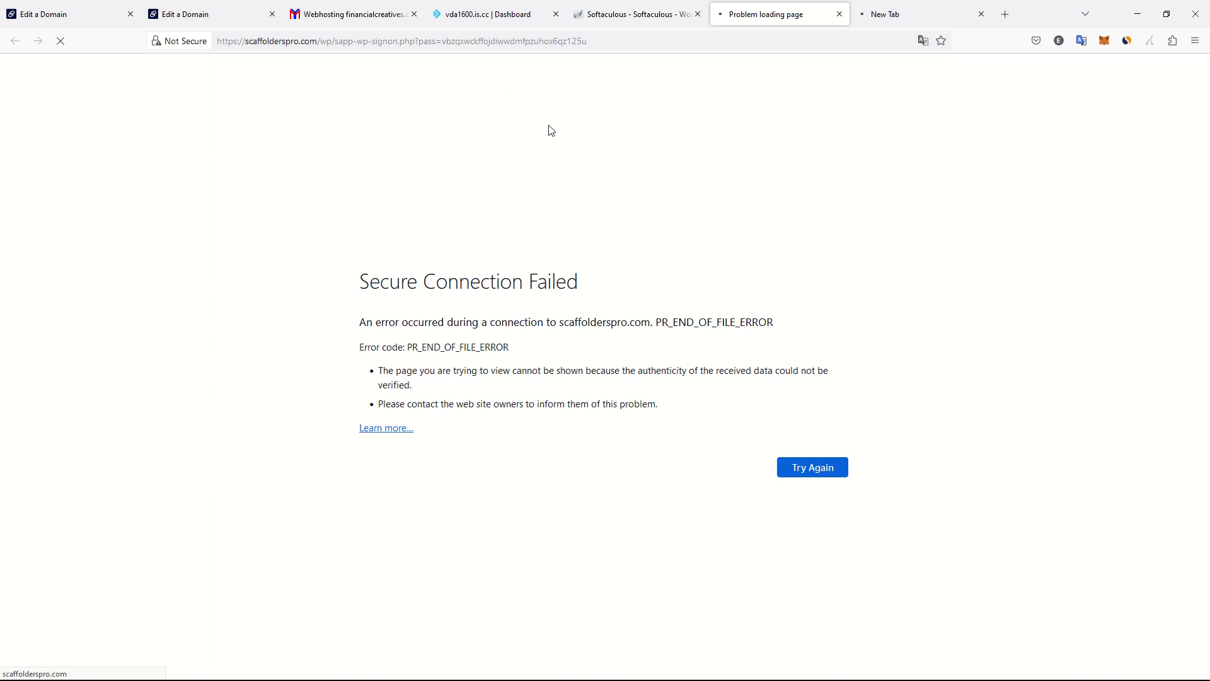